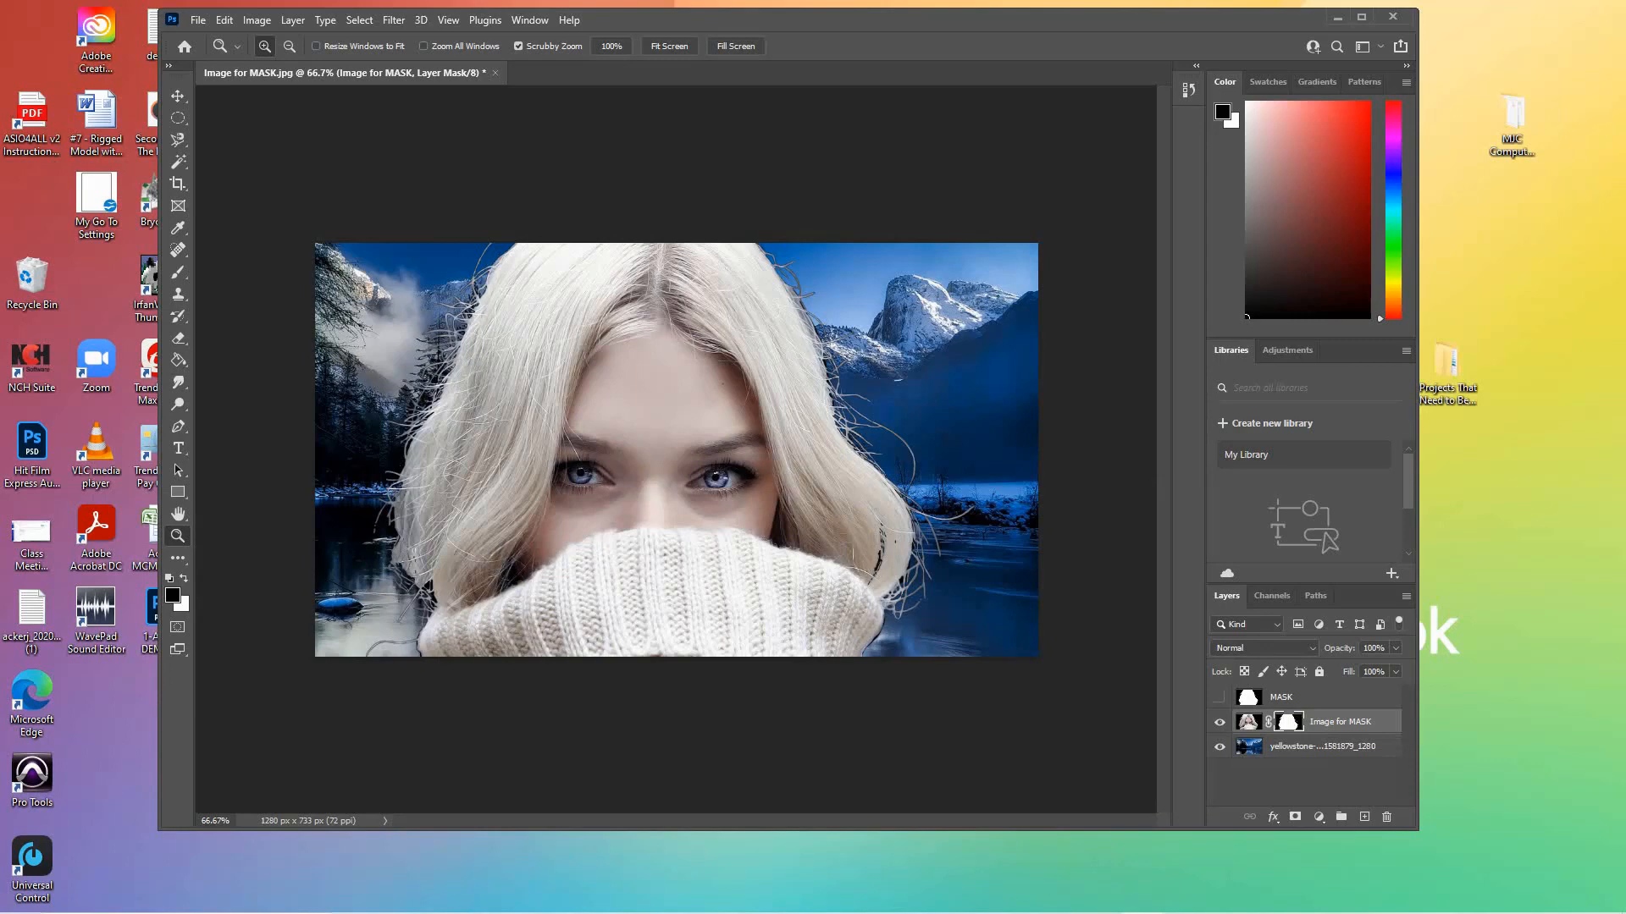
Step: Restore the broken loose strand at the hair's lower-left edge by painting white on the Image for MASK layer mask with a 2 px brush
click(407, 413)
click(407, 413)
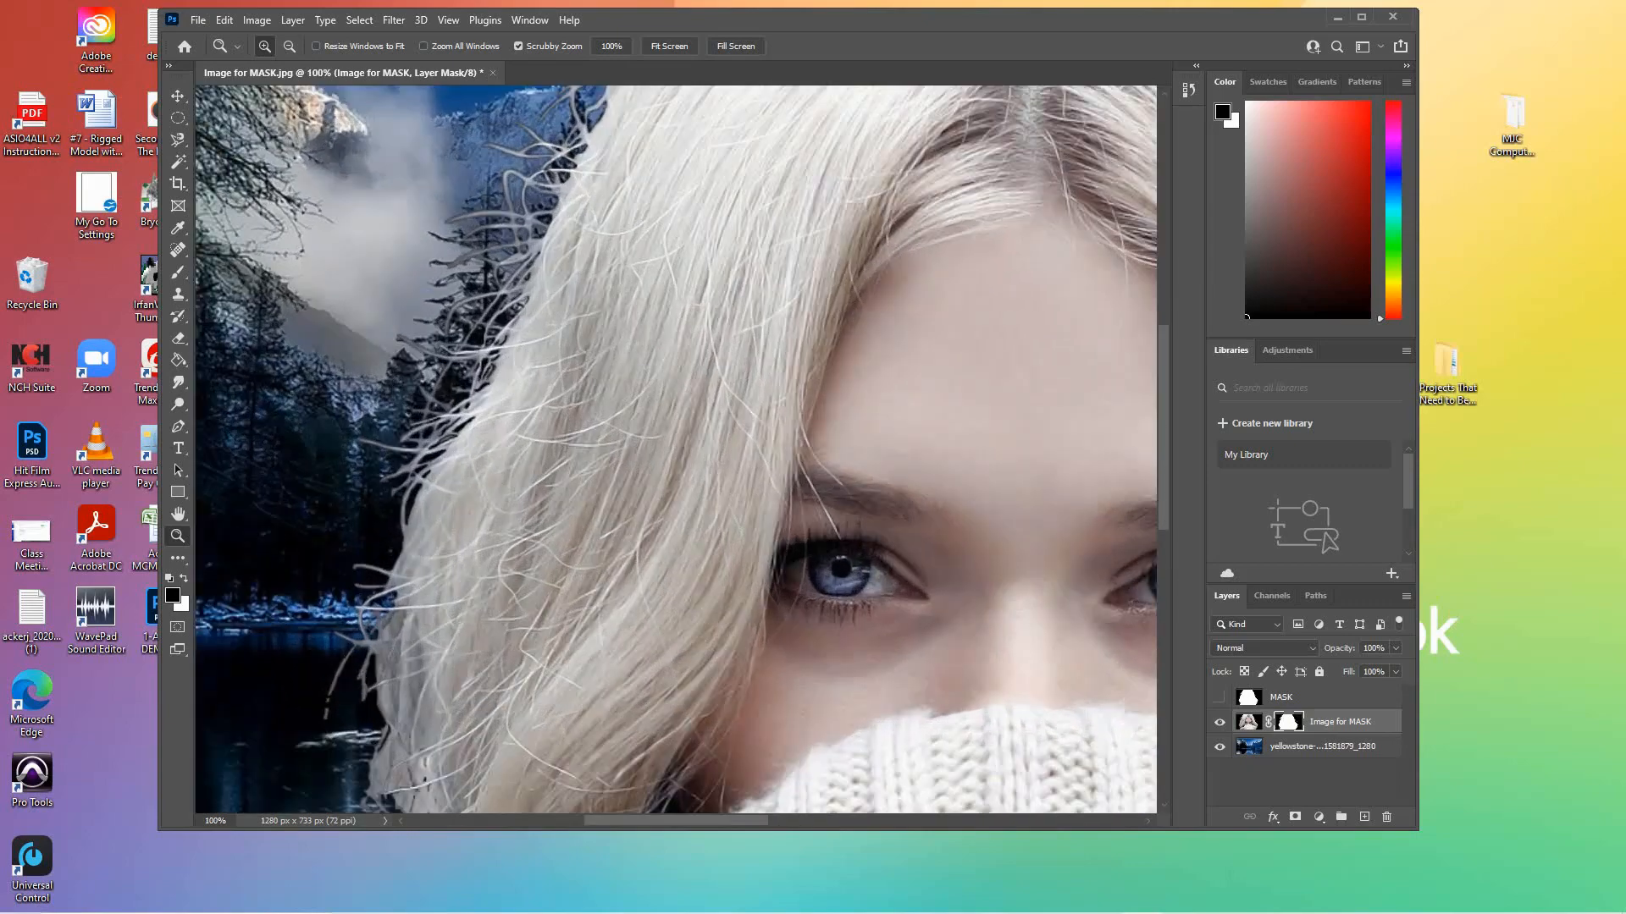
click(512, 395)
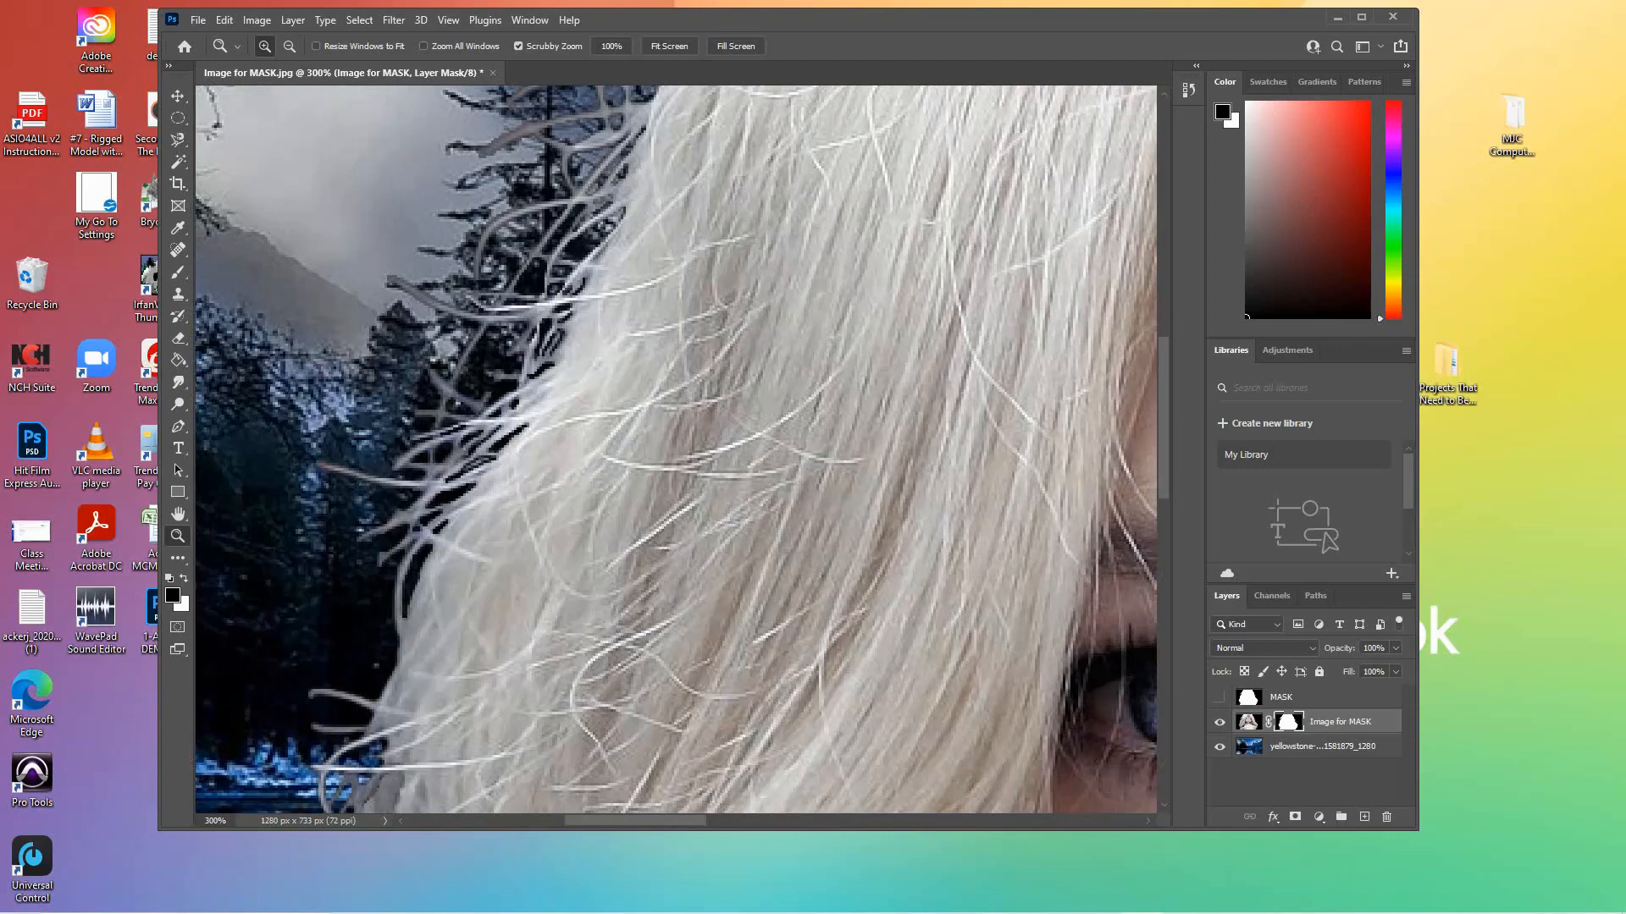
scroll(675, 448, down, 5)
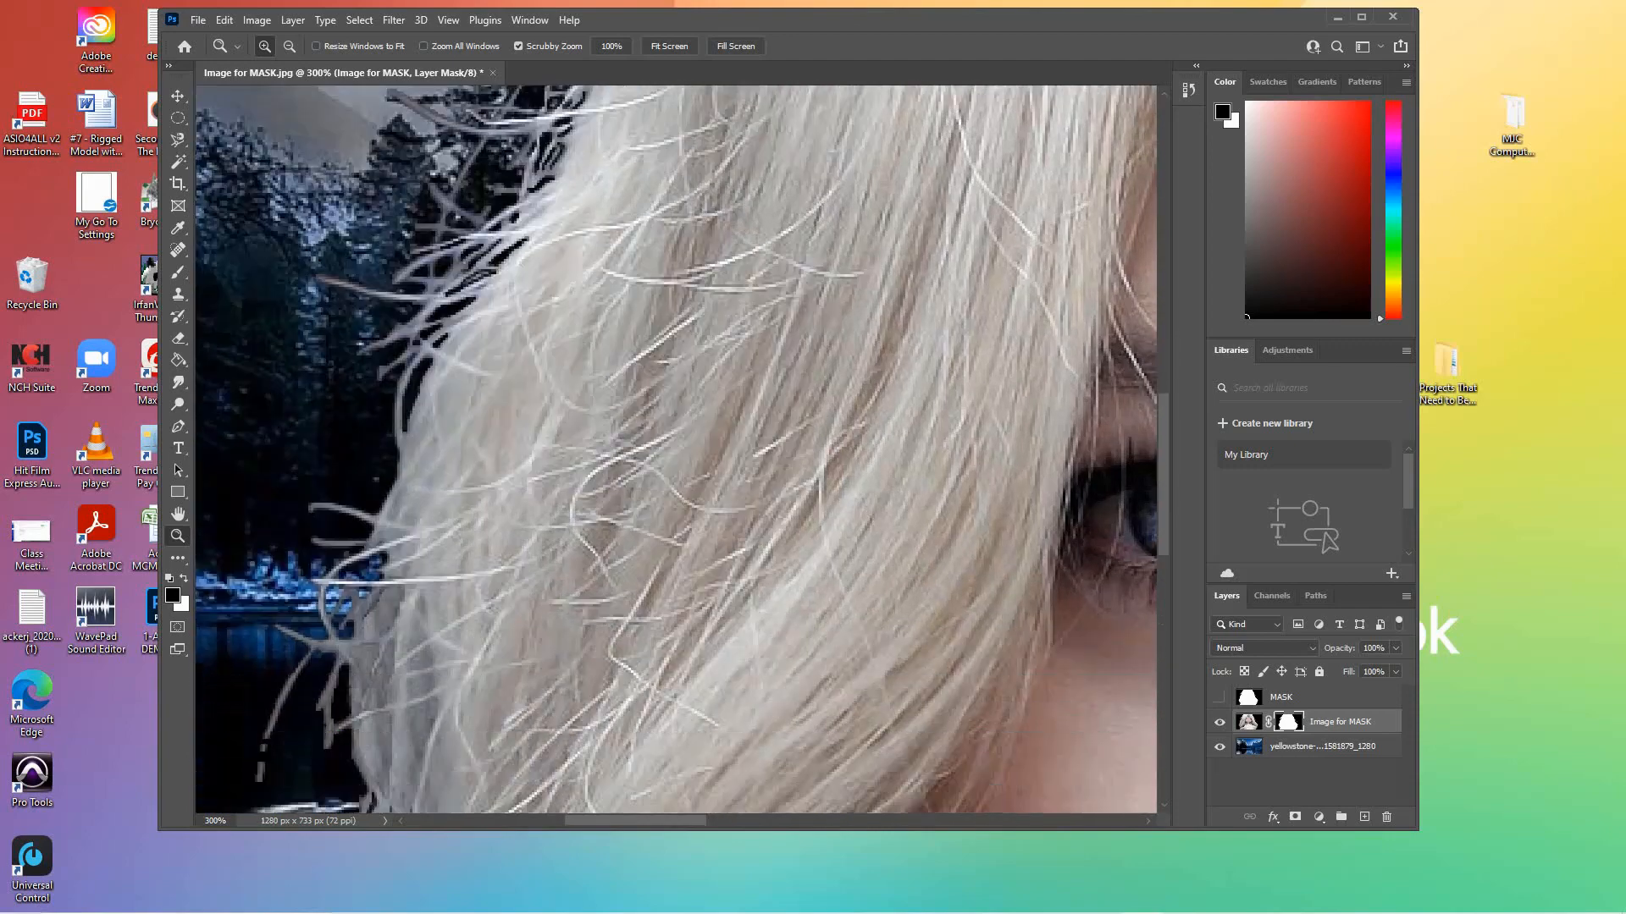
scroll(676, 449, down, 2)
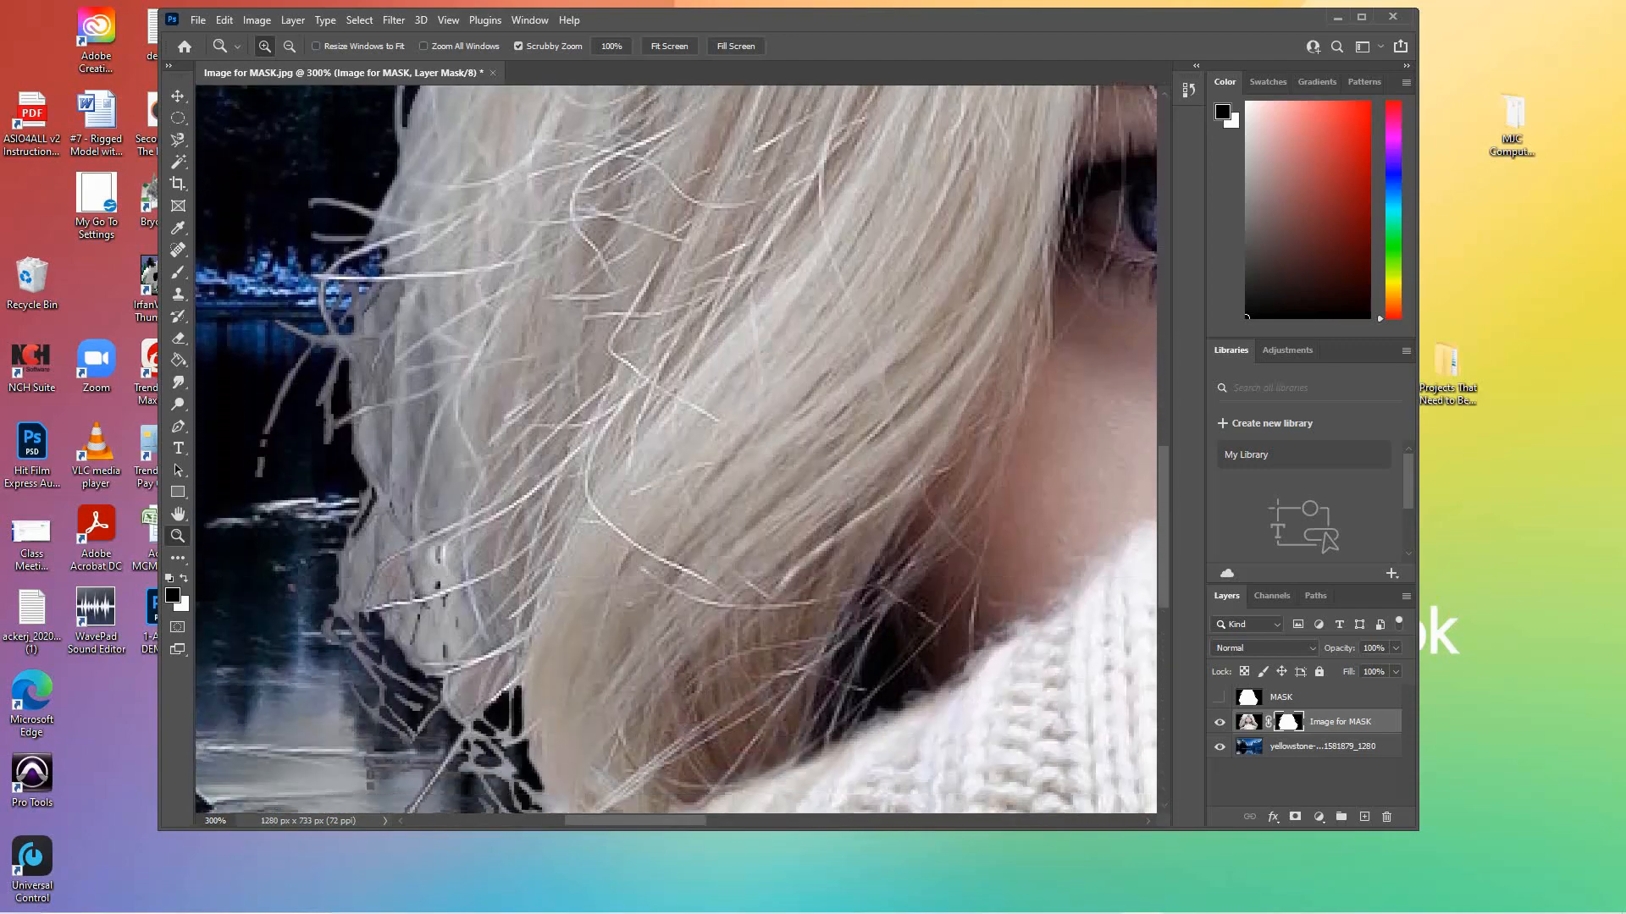
scroll(675, 449, up, 1)
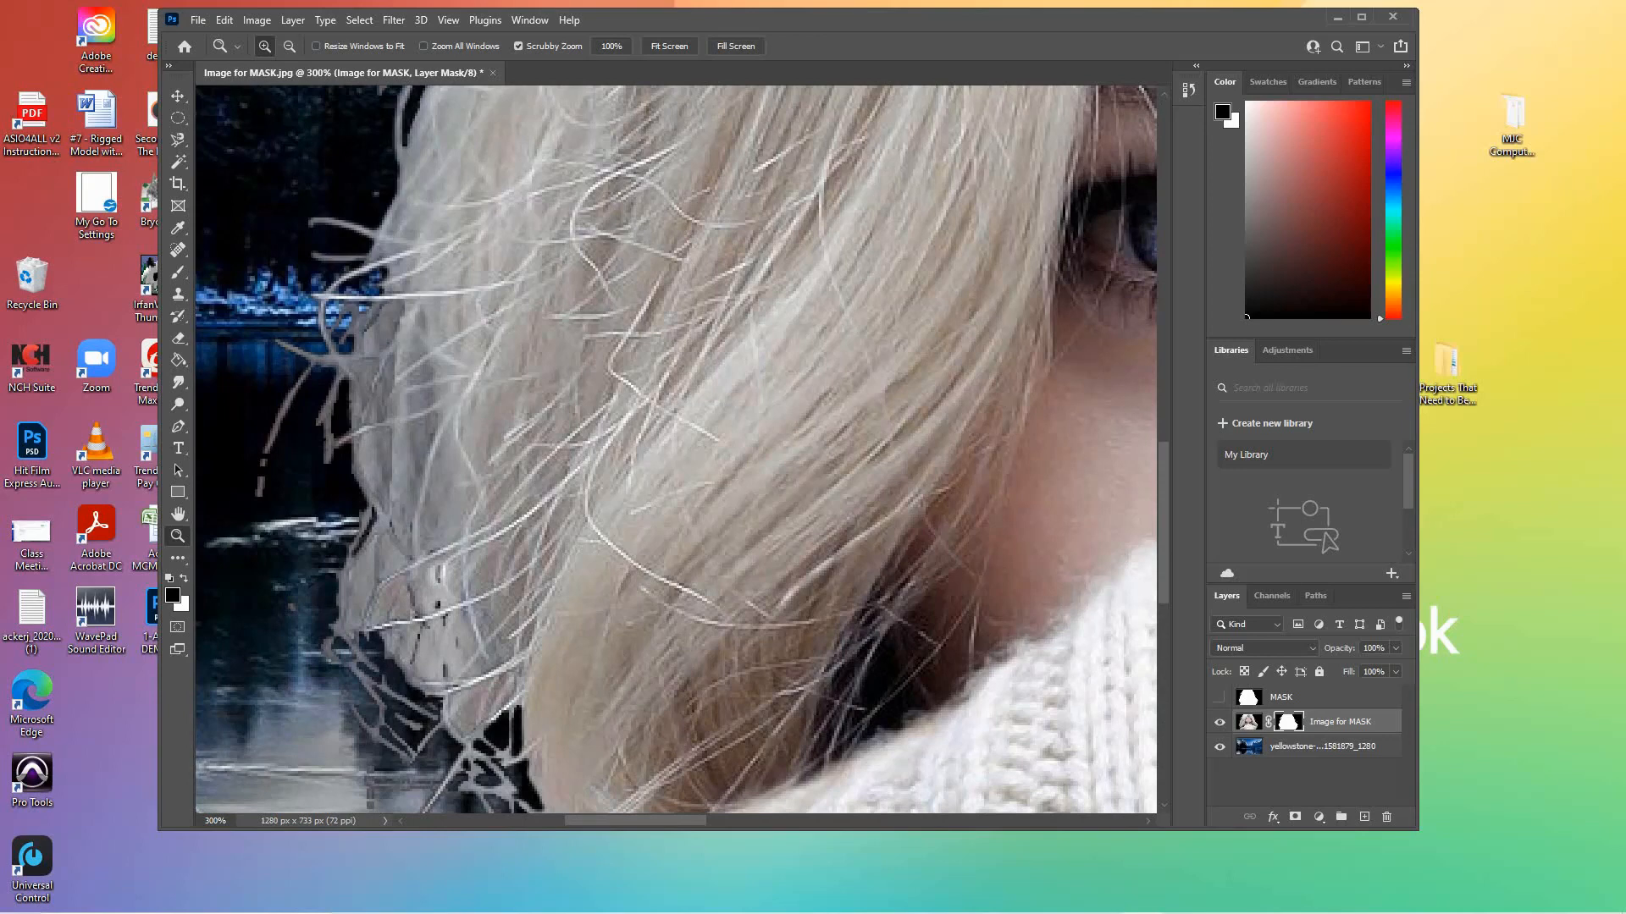
click(1249, 722)
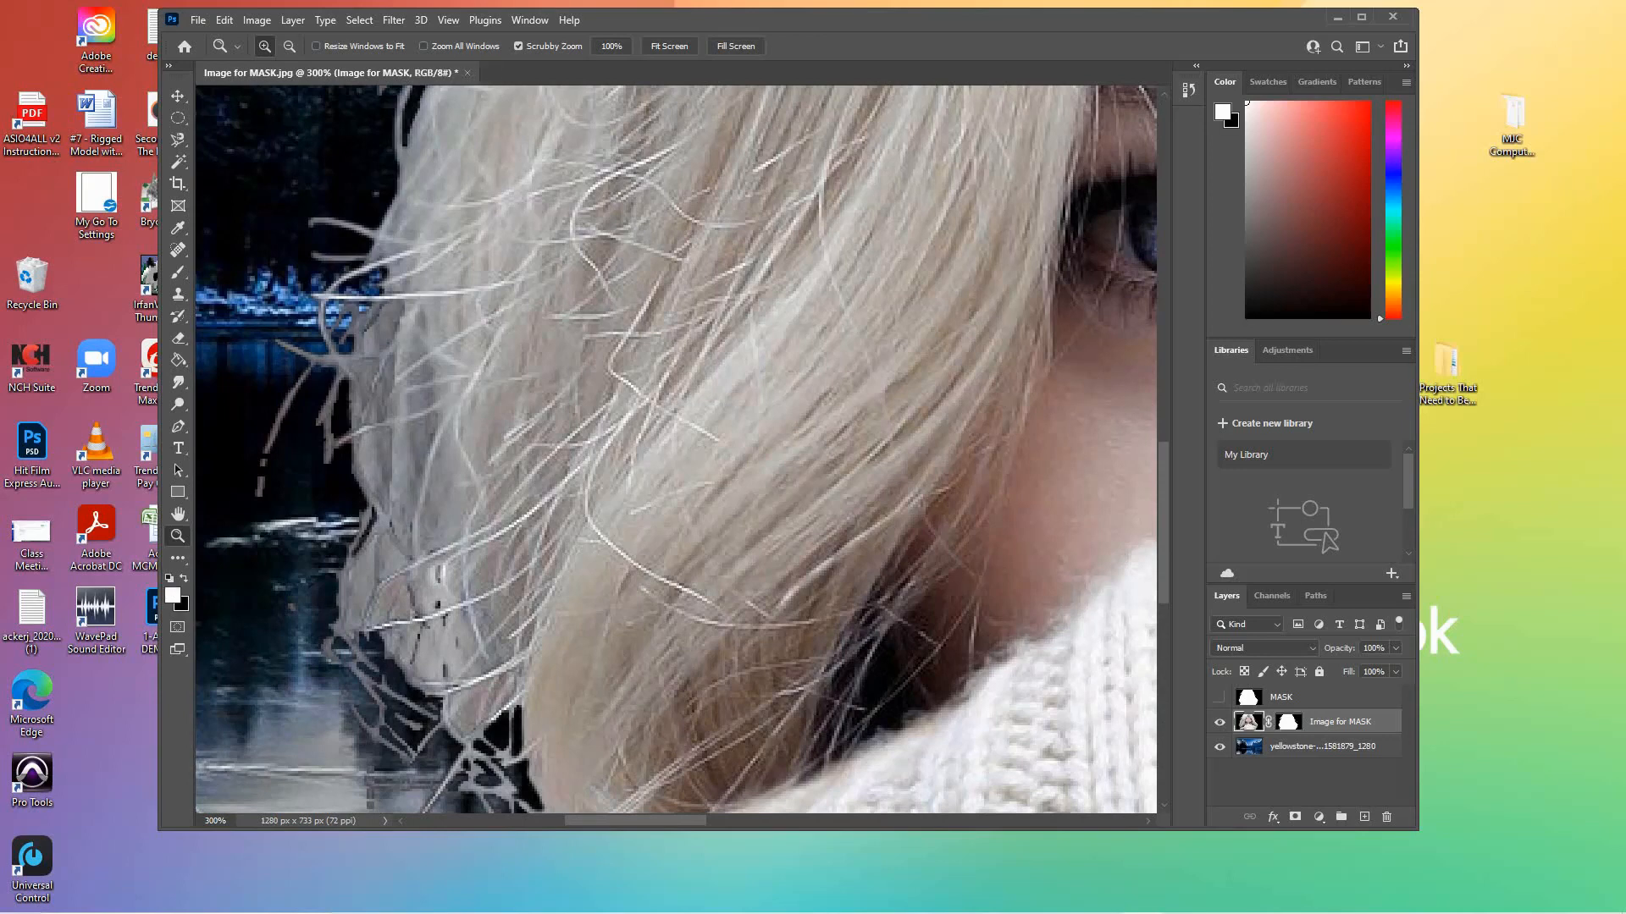
click(1288, 722)
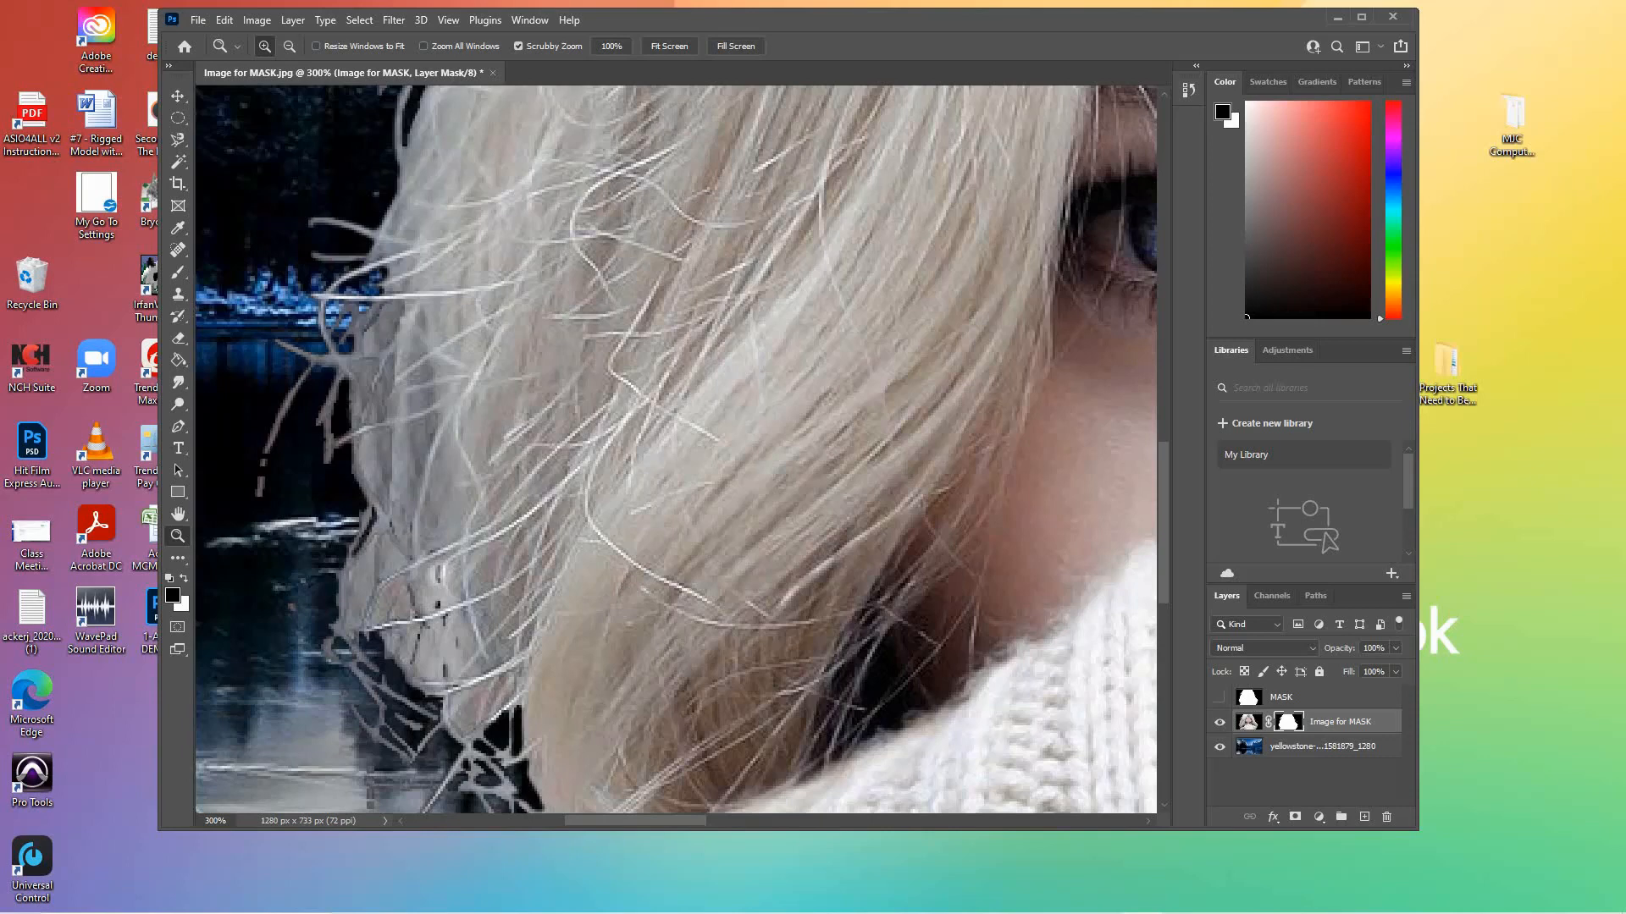
key(x)
click(178, 271)
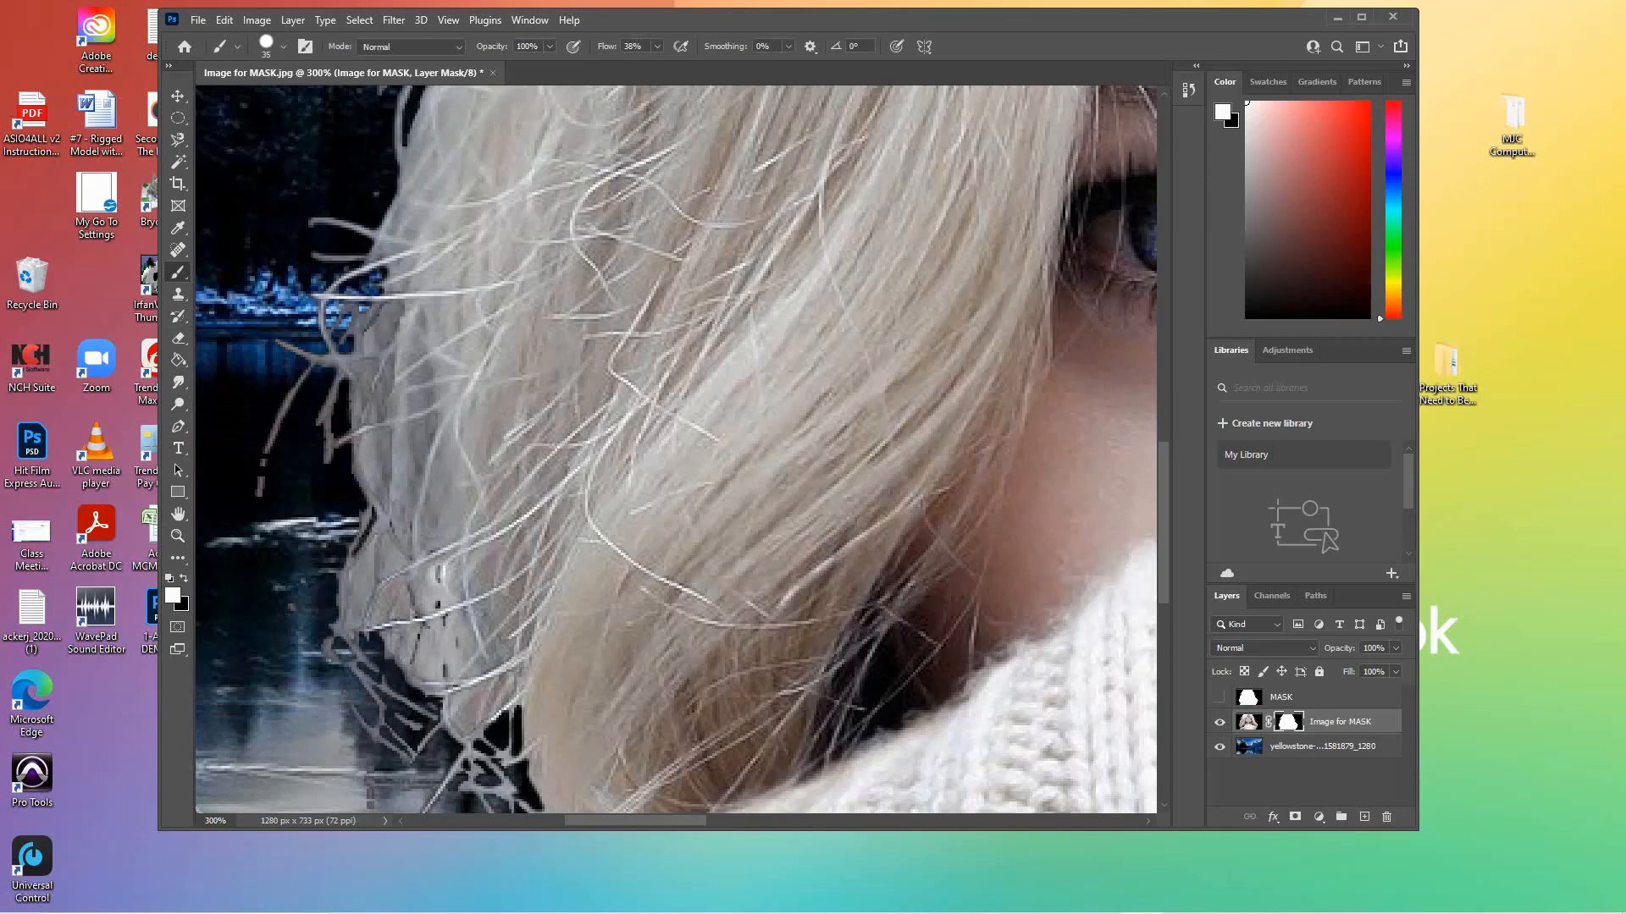
key(bracketleft)
key(bracketleft)
key(bracketleft)
key(ctrl+z)
Step: Remove the dark fringe along the hair's upper-right edge by painting black on the layer mask with a 1 px brush
scroll(677, 449, up, 6)
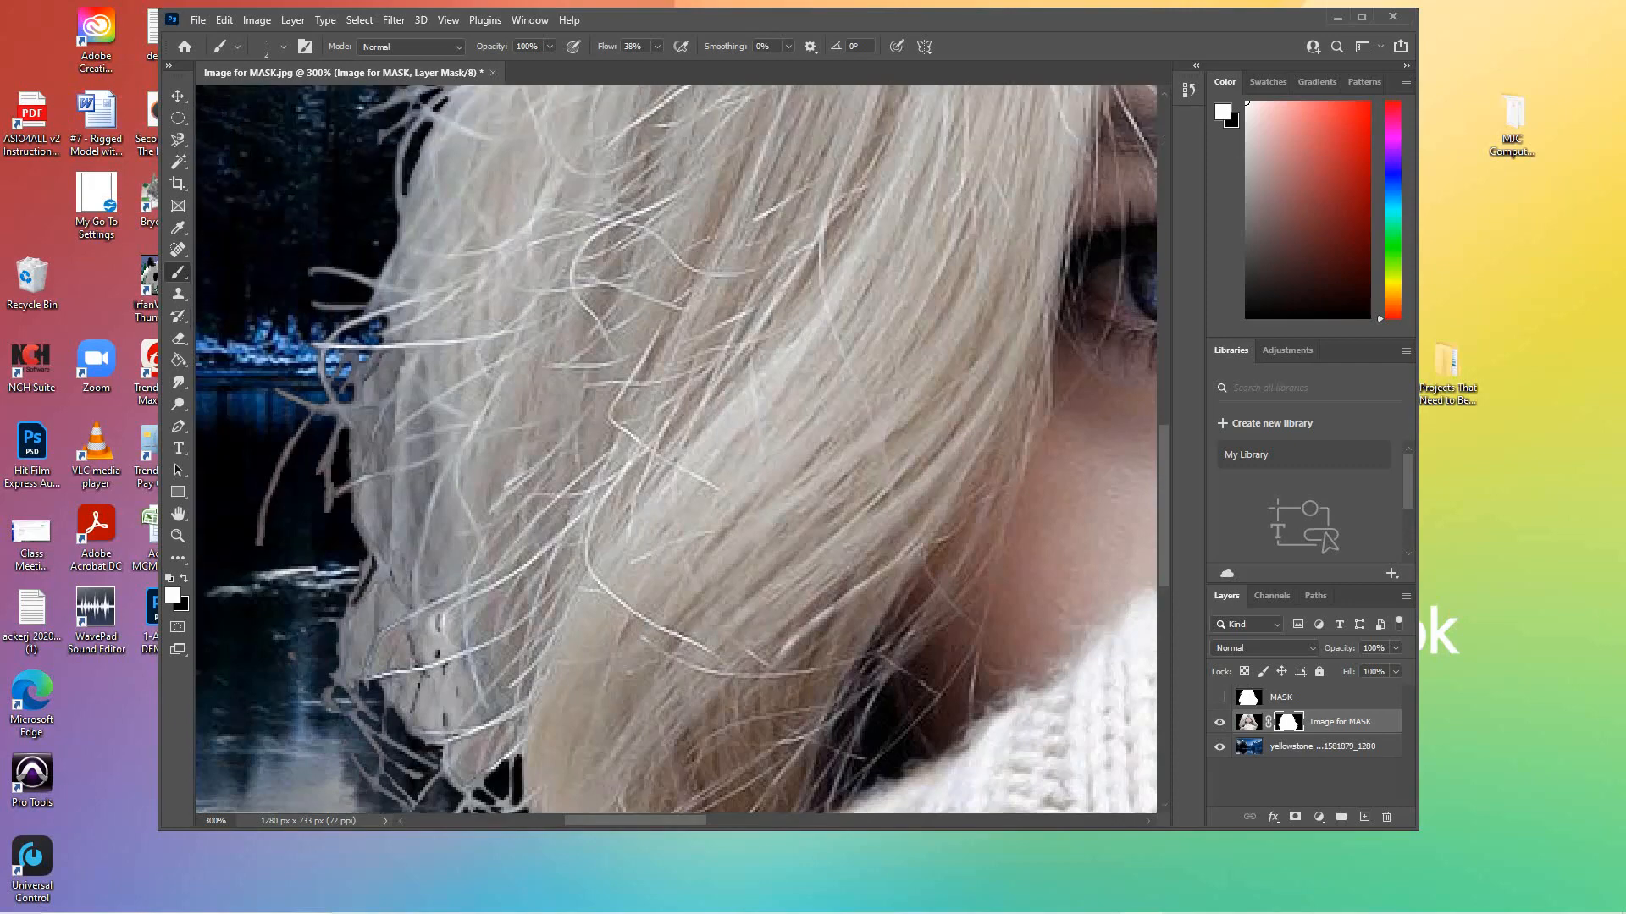
scroll(677, 449, up, 5)
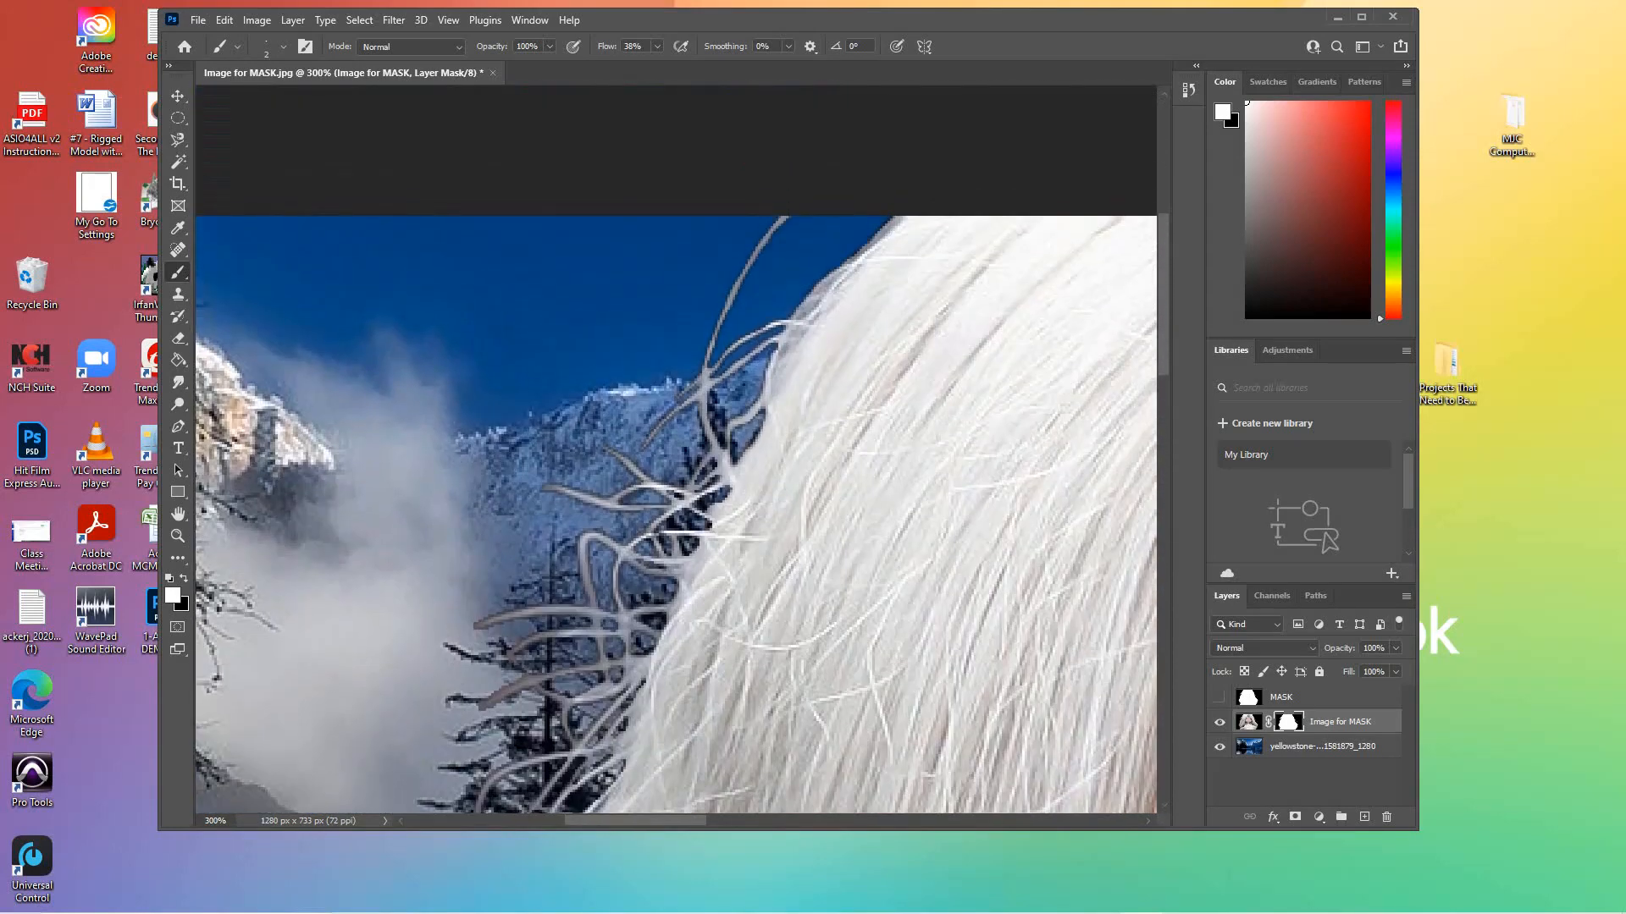
scroll(675, 514, right, 10)
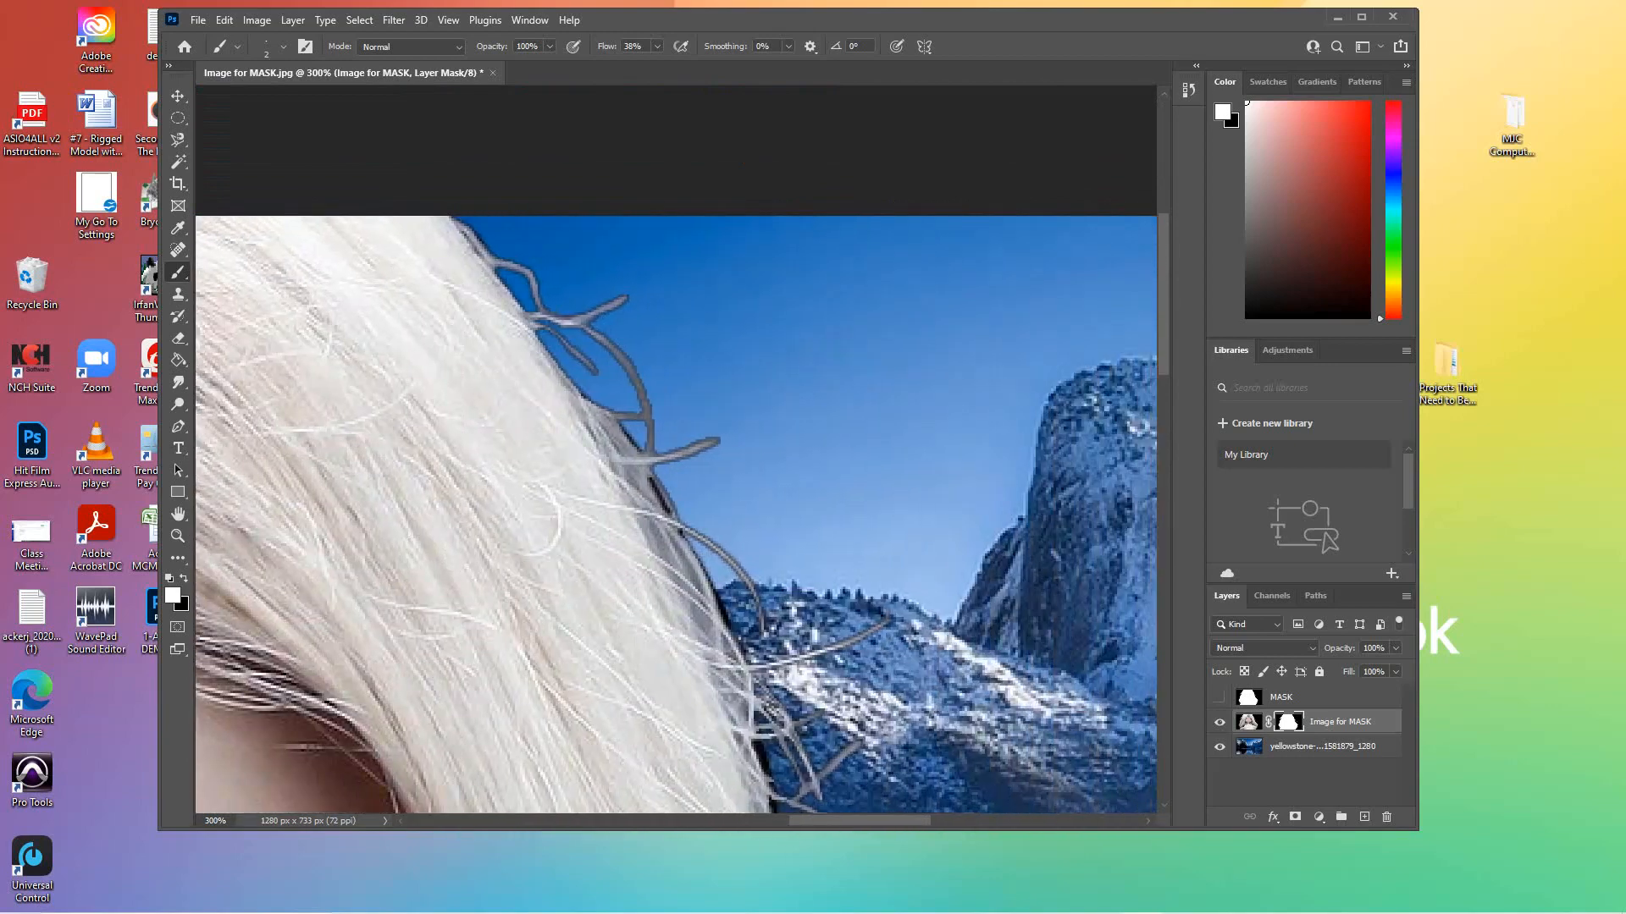
key(z)
click(414, 592)
click(415, 592)
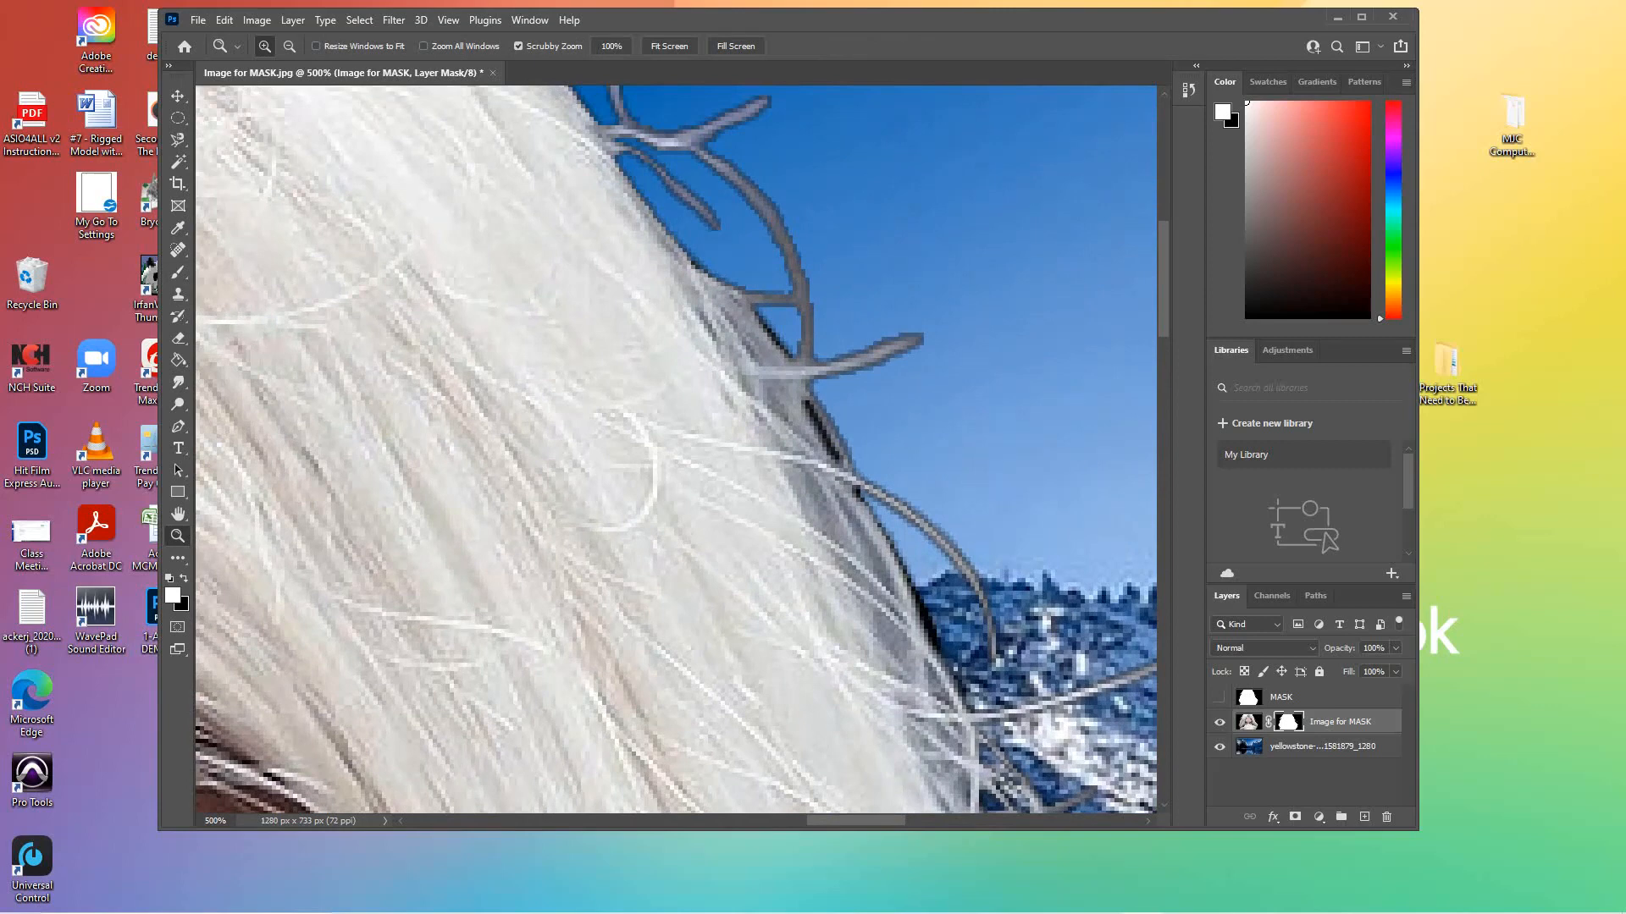
key(x)
click(178, 273)
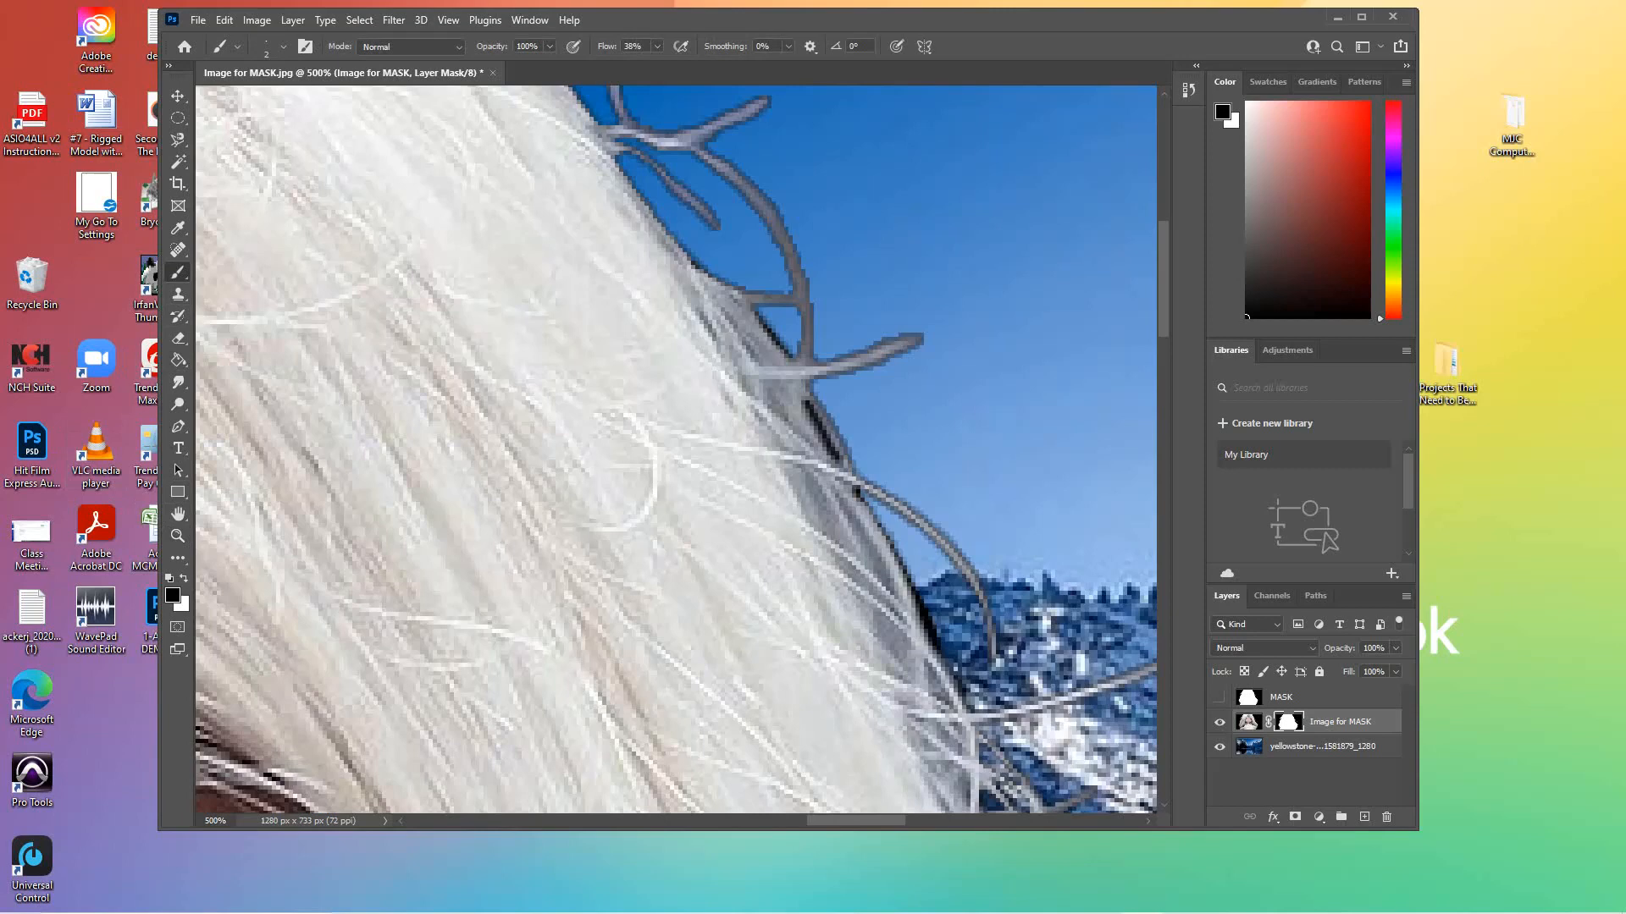
key(x)
key(ctrl+2)
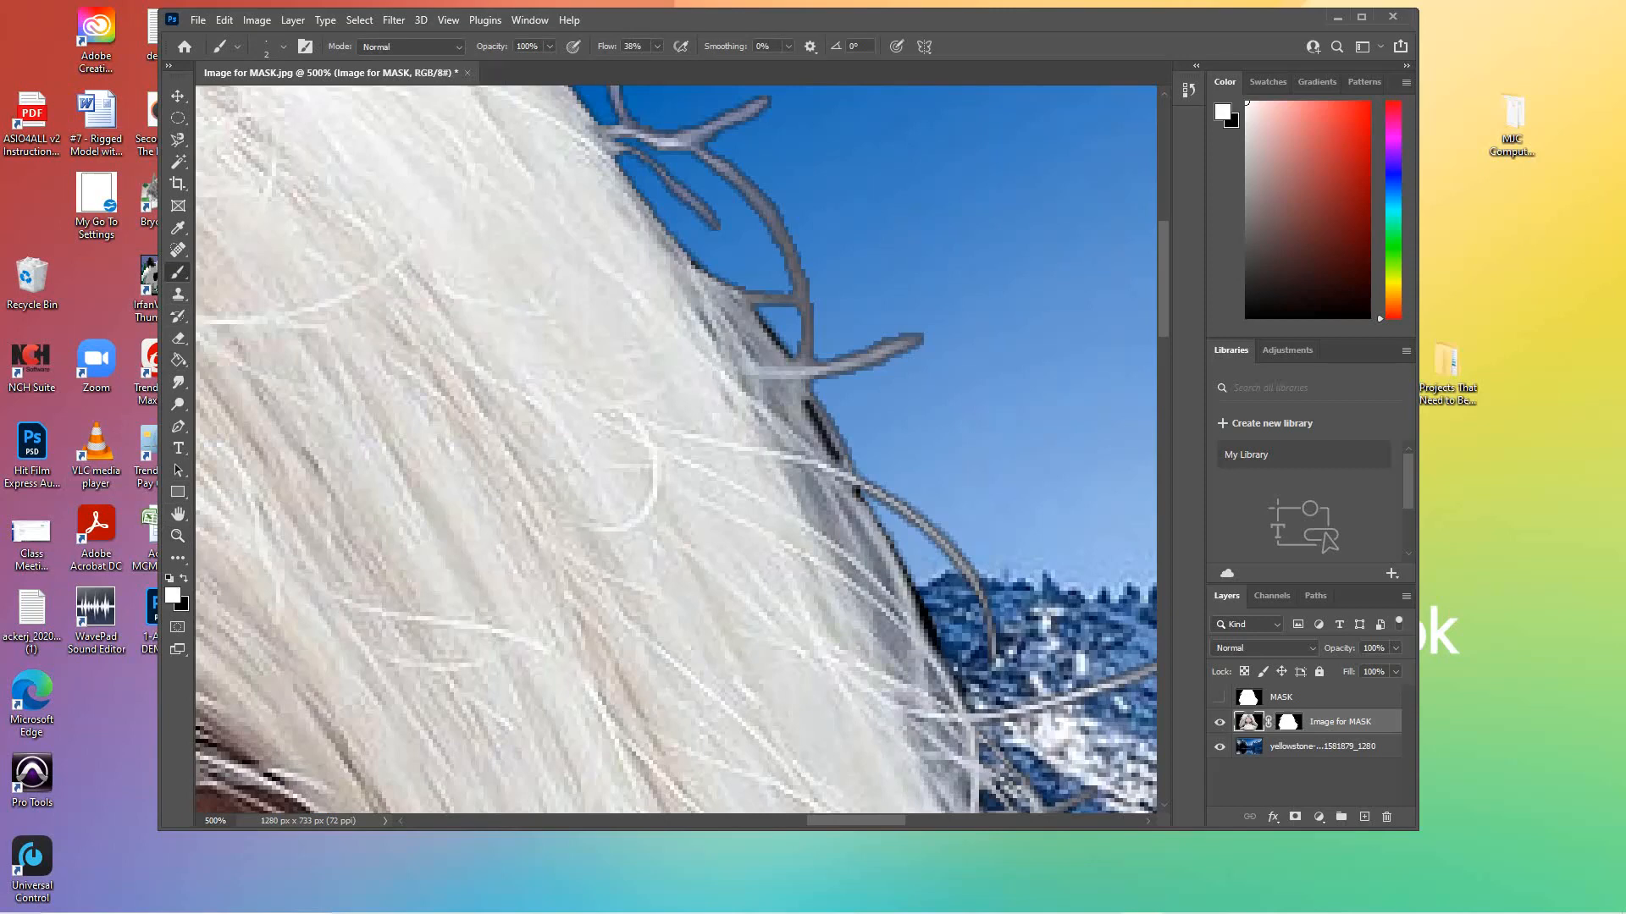
key(ctrl+backslash)
key(x)
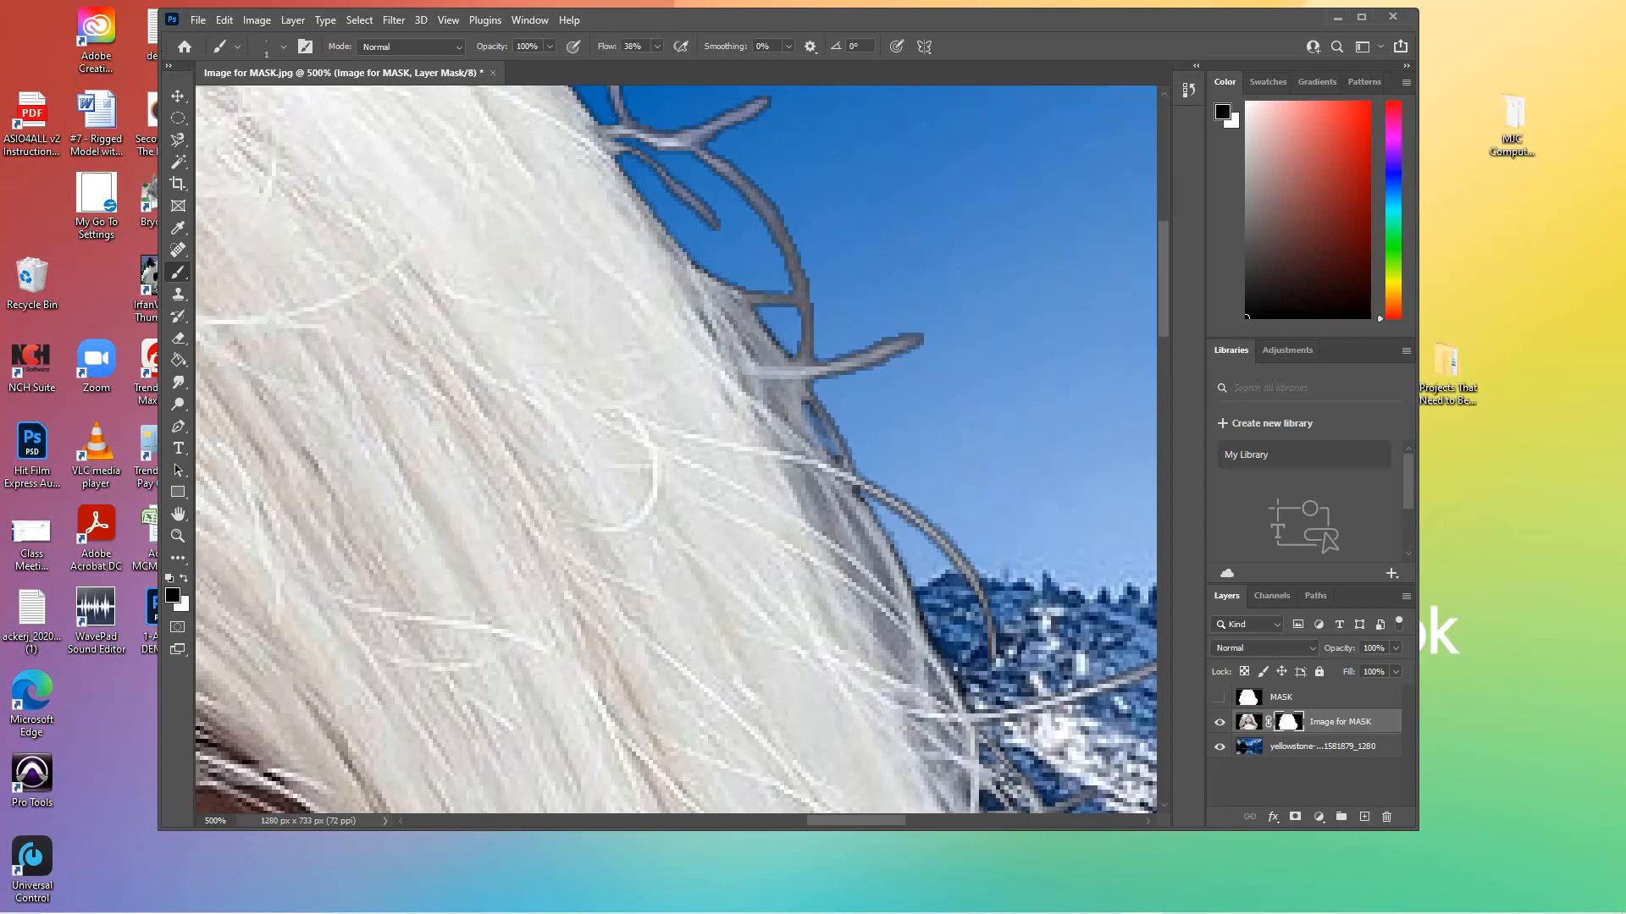
Step: Paint black on the mask with the 1 px brush to clean the dark fringe farther down the right hair edge and along the sweater's lower-right edge
scroll(617, 470, down, 5)
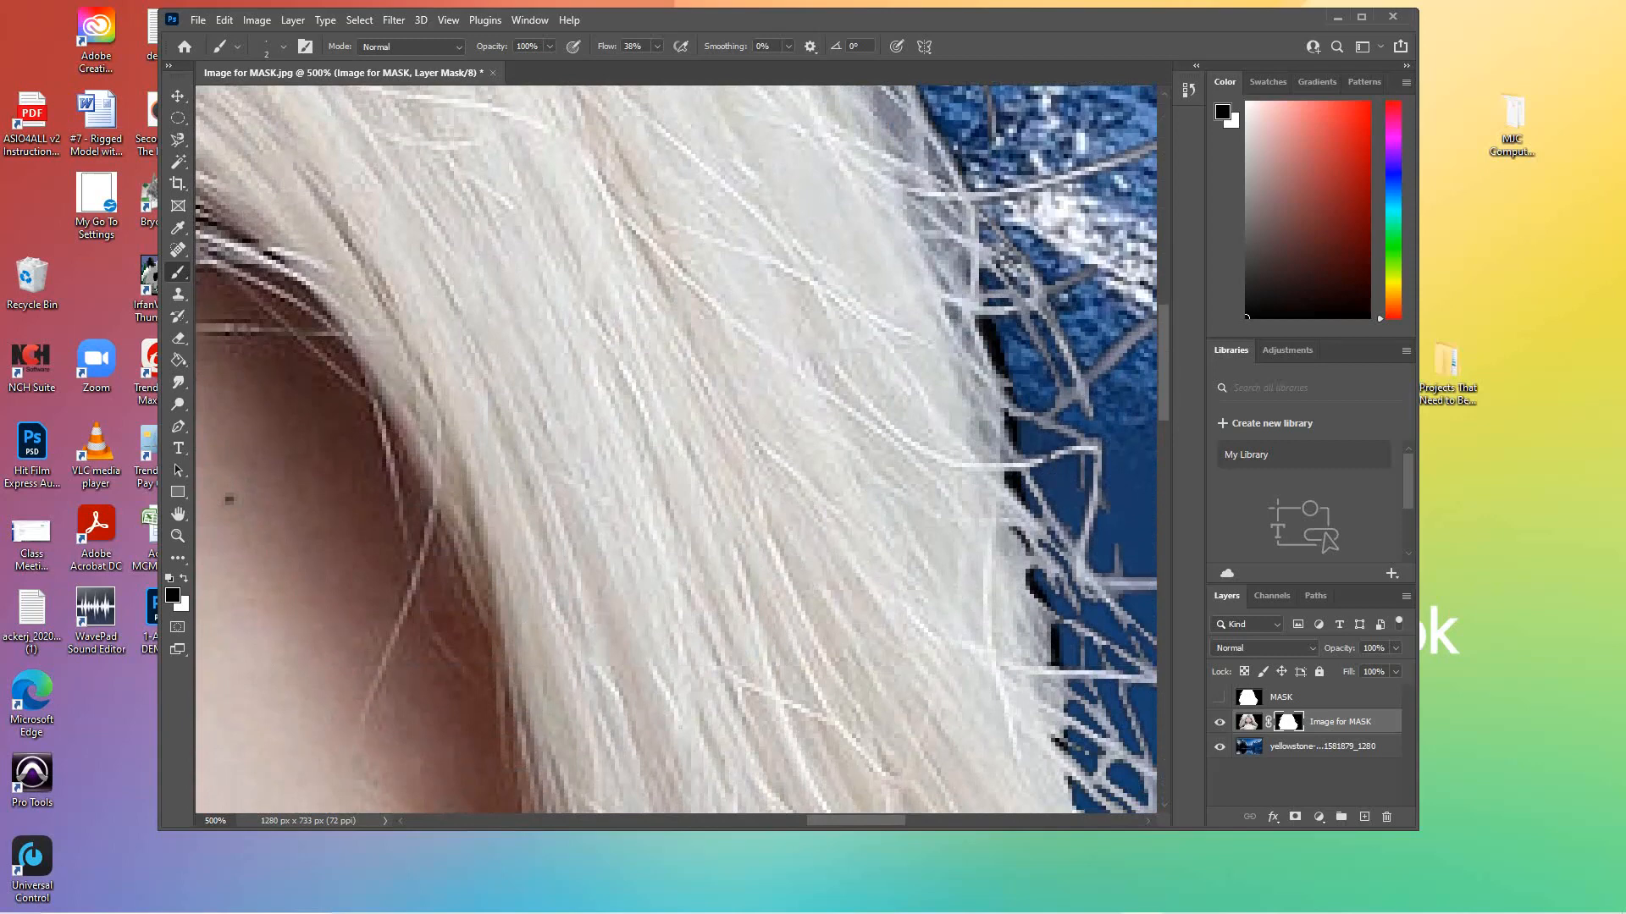
drag(996, 343, 1003, 361)
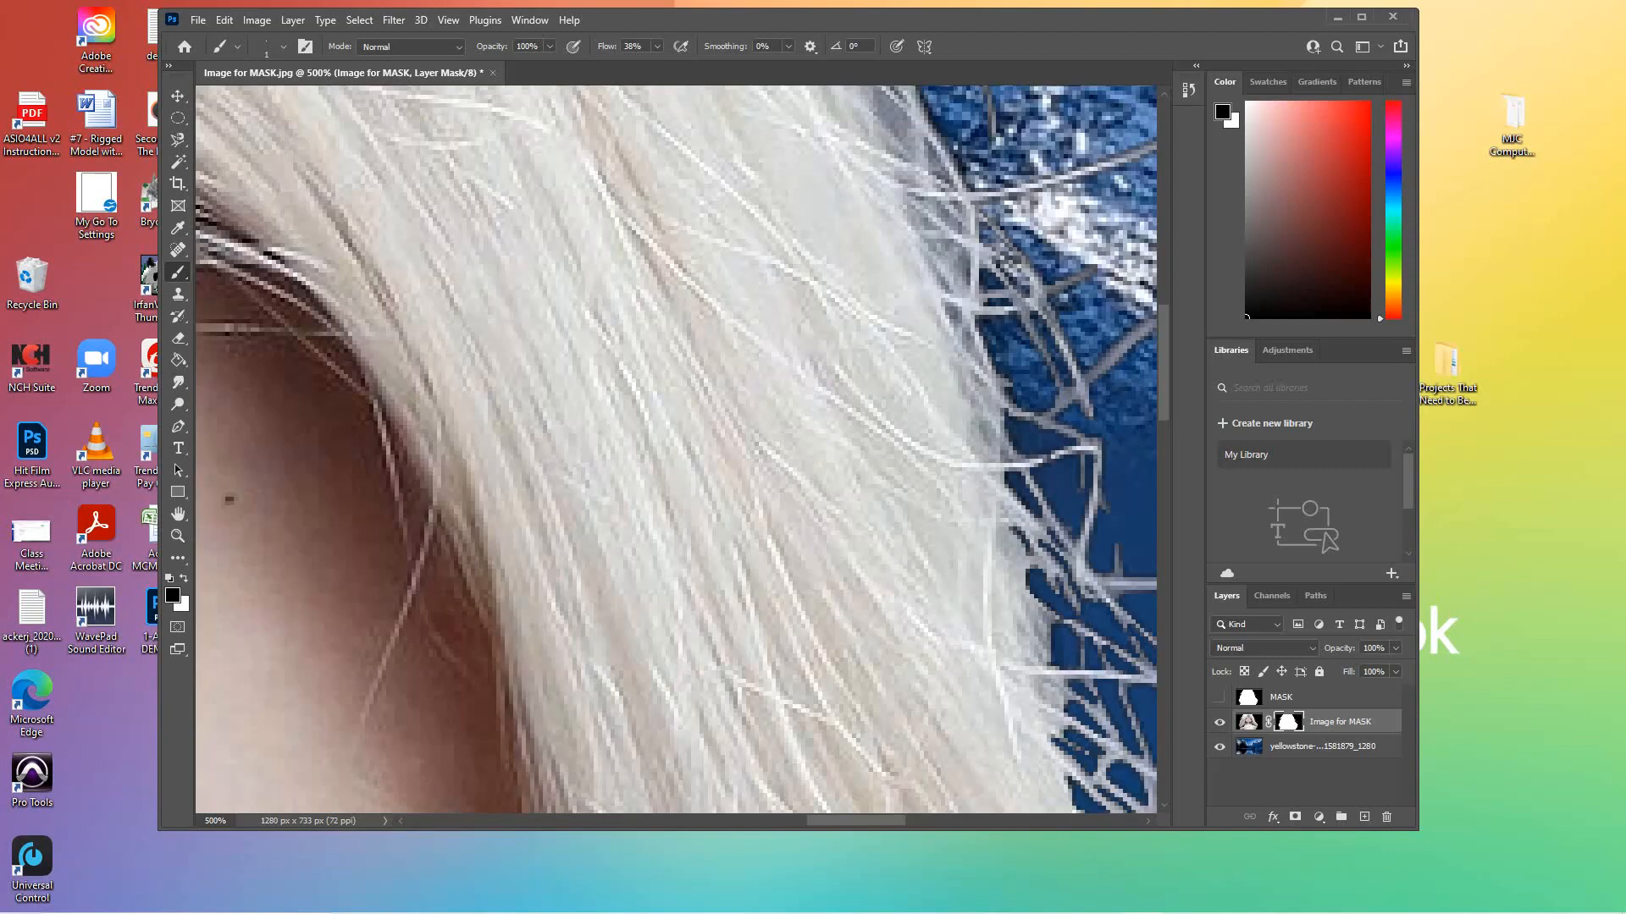
scroll(677, 449, down, 5)
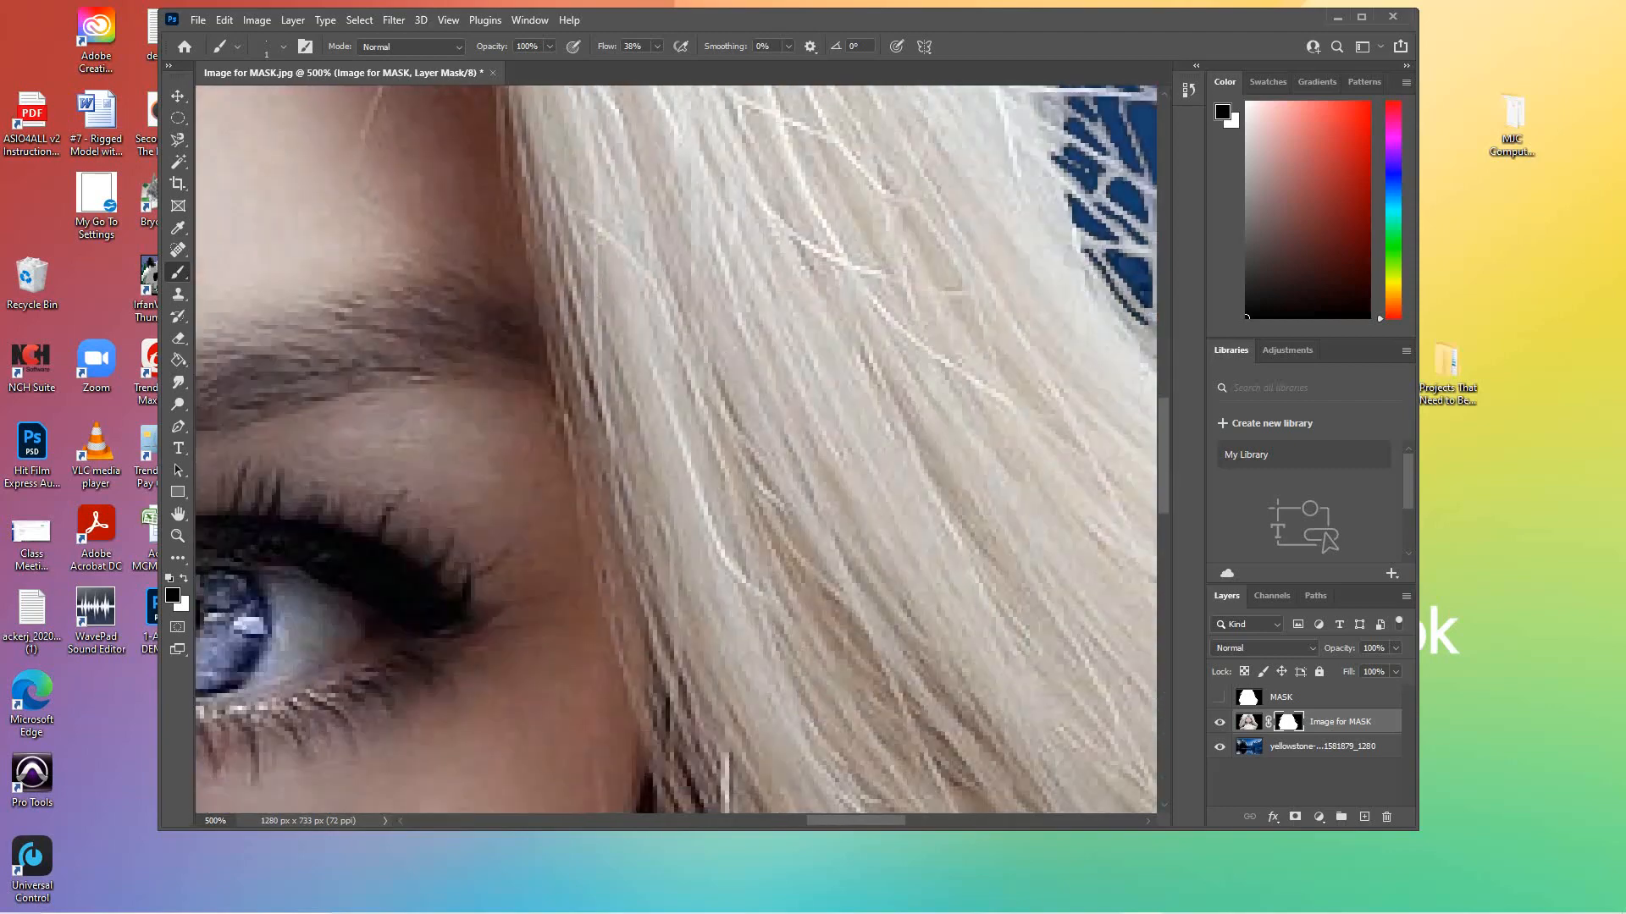
scroll(676, 449, right, 5)
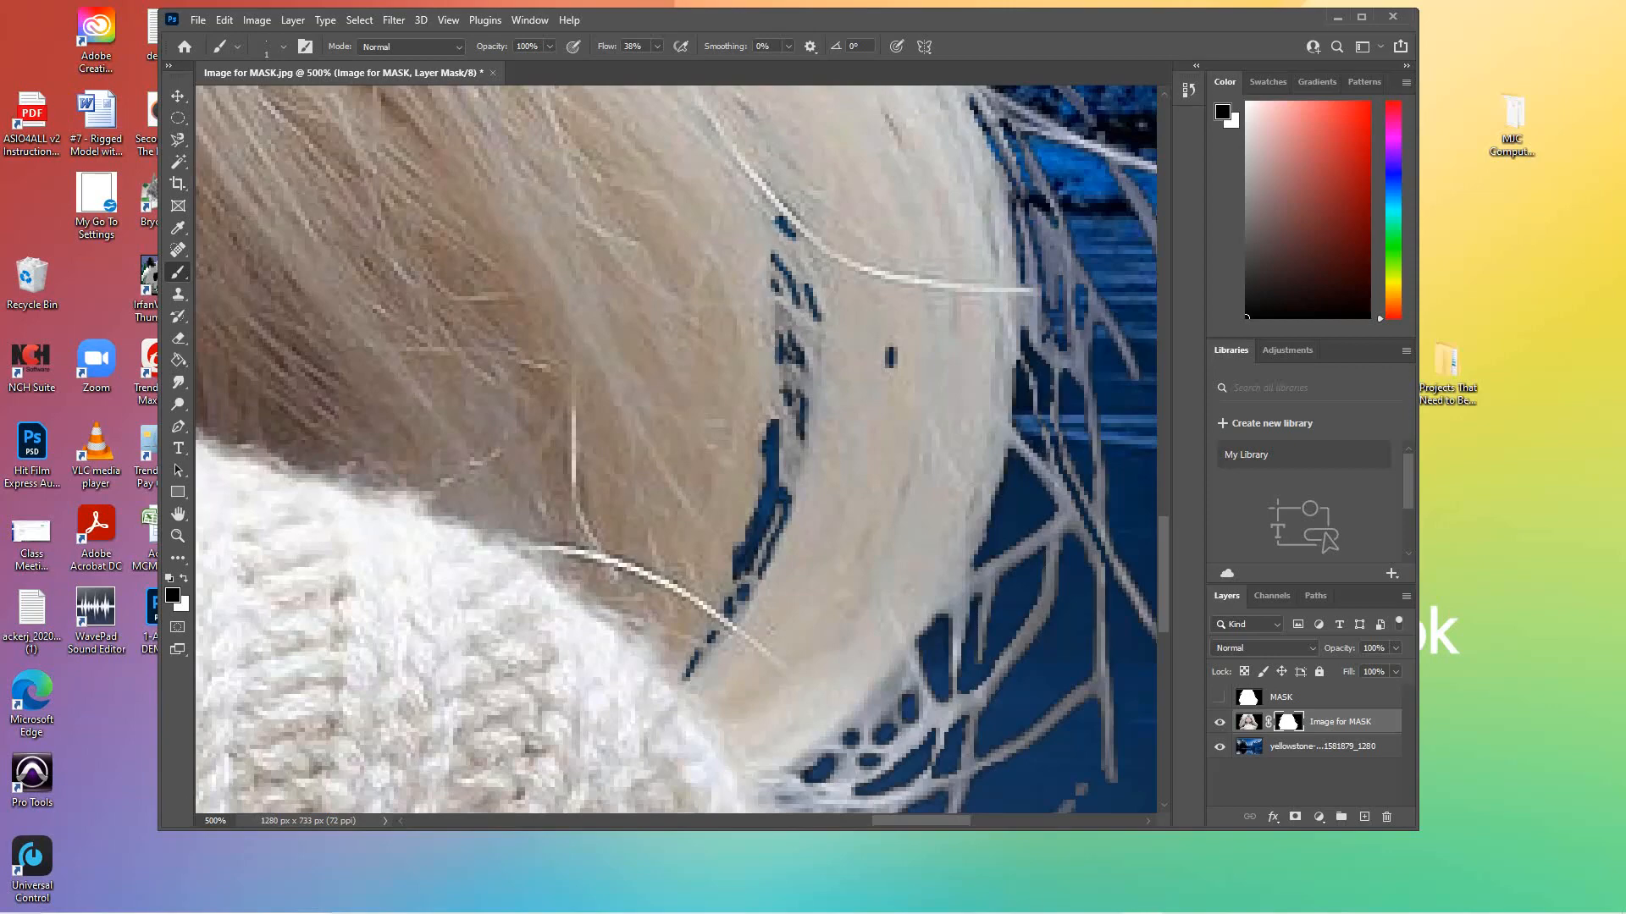
scroll(676, 449, down, 10)
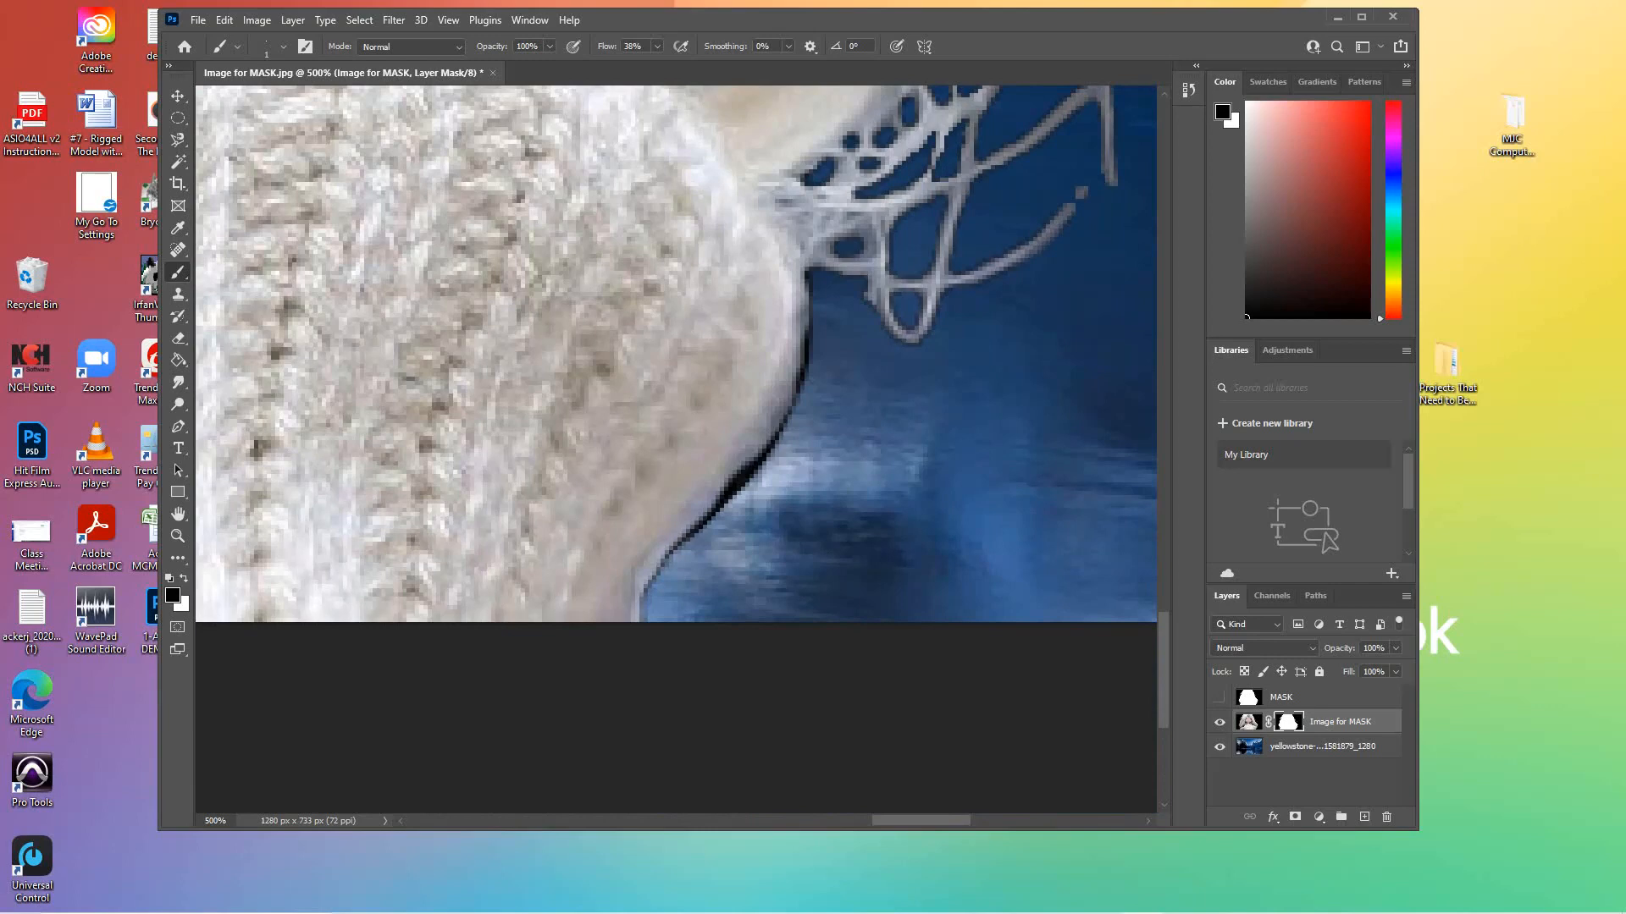
drag(719, 508, 757, 465)
drag(679, 546, 696, 534)
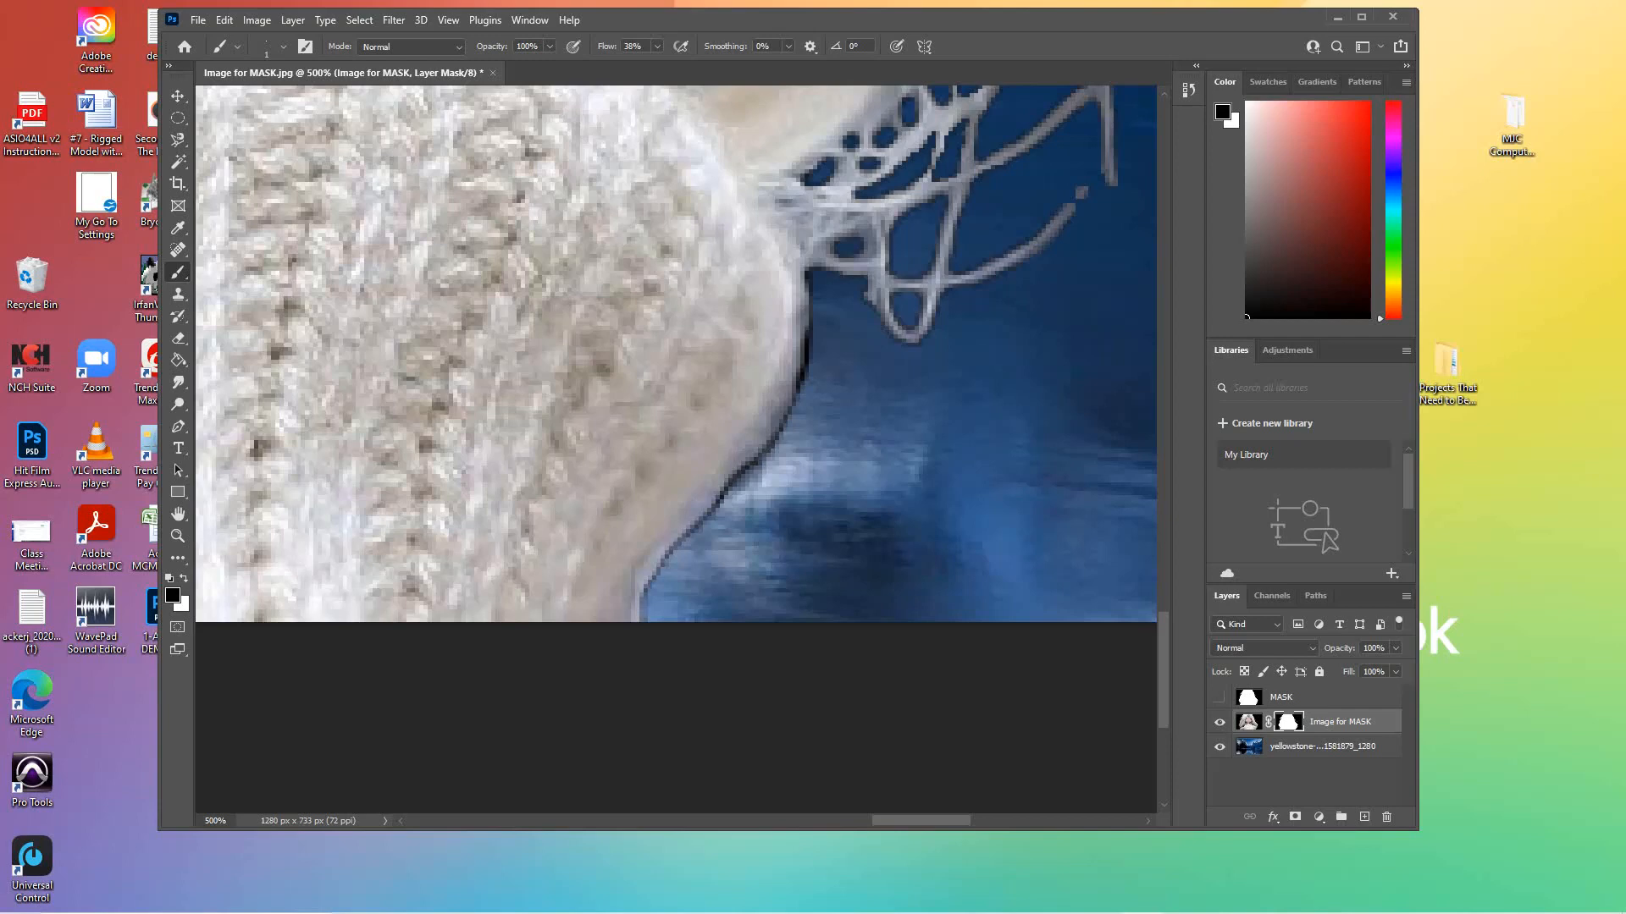
drag(721, 501, 728, 491)
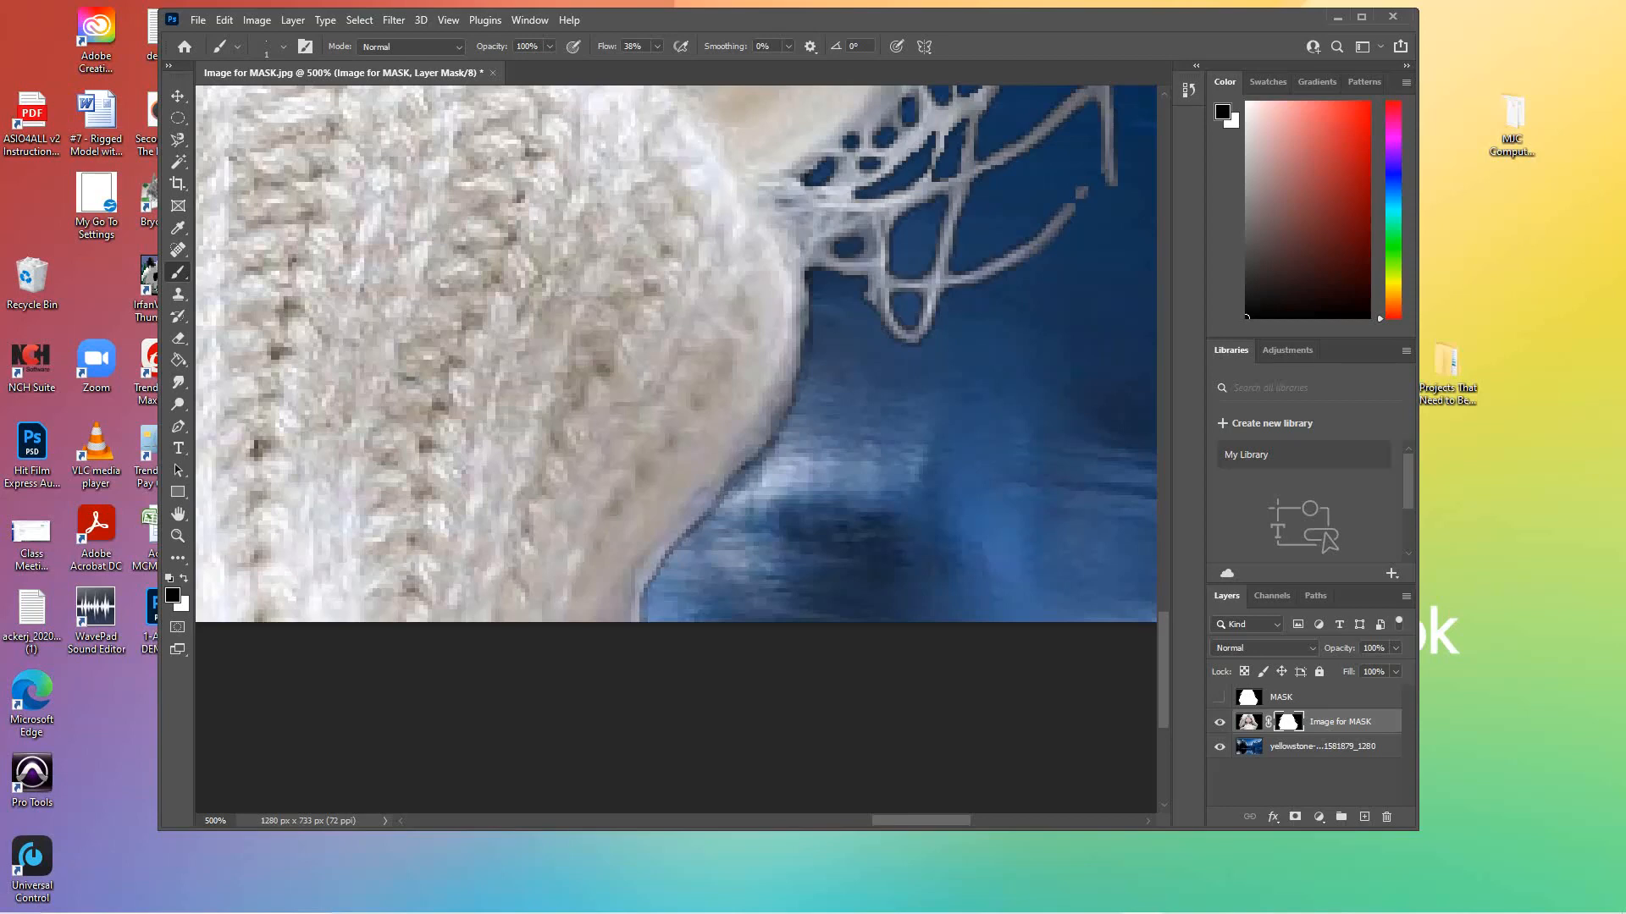
key(ctrl+z)
Step: Zoom out to 66.7% to review the whole composite of the woman against the mountain background
click(178, 536)
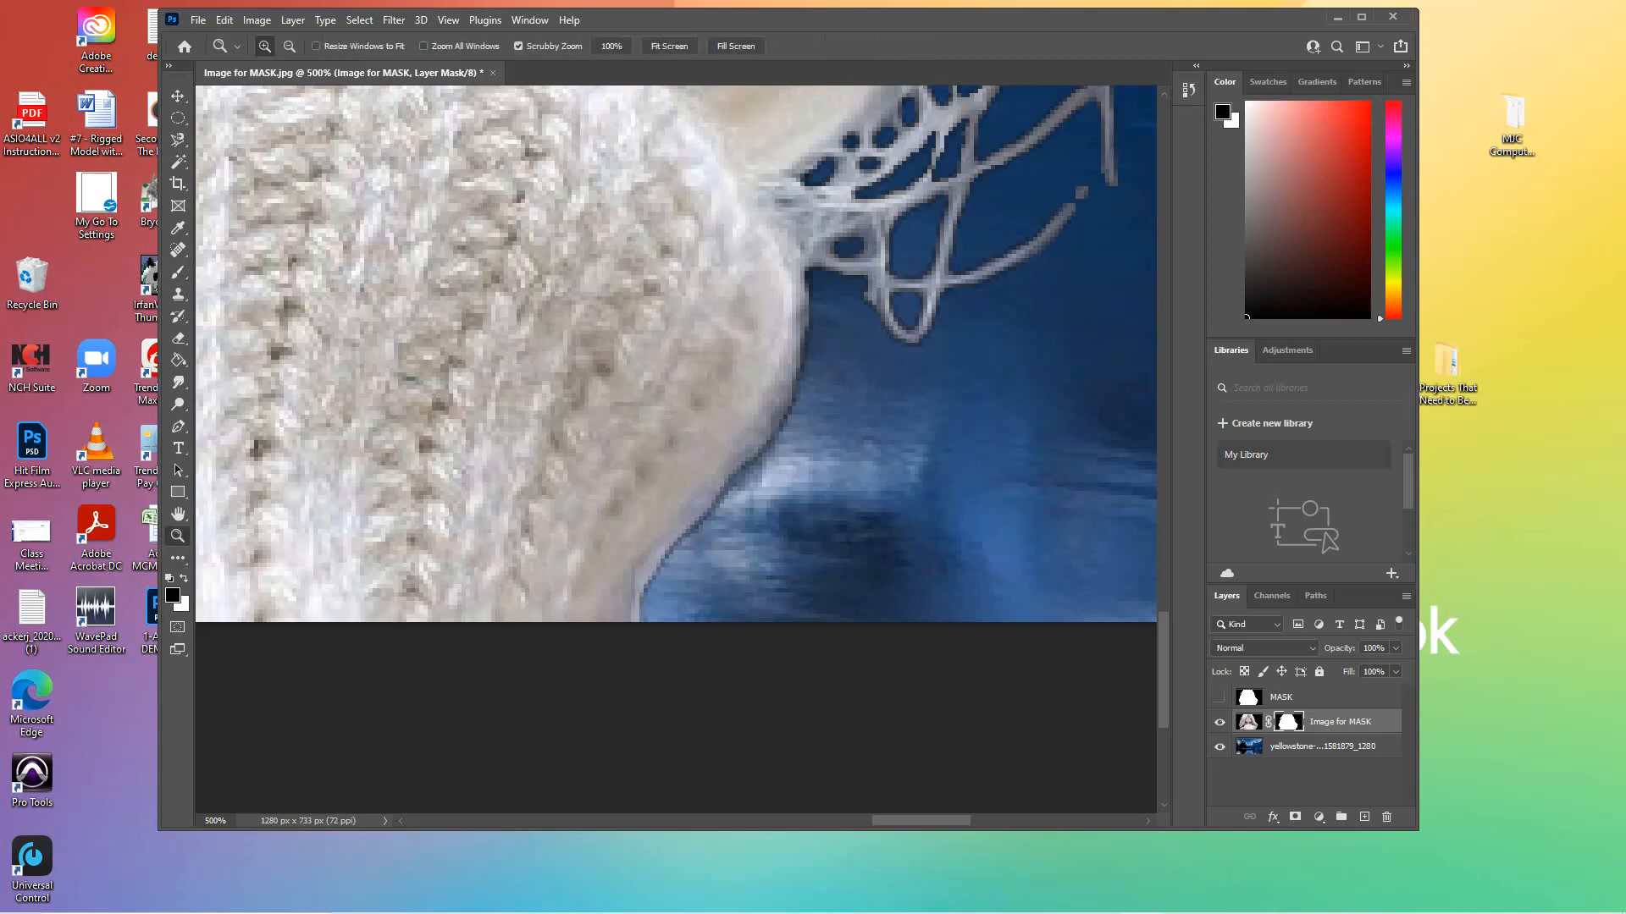
alt+click(436, 564)
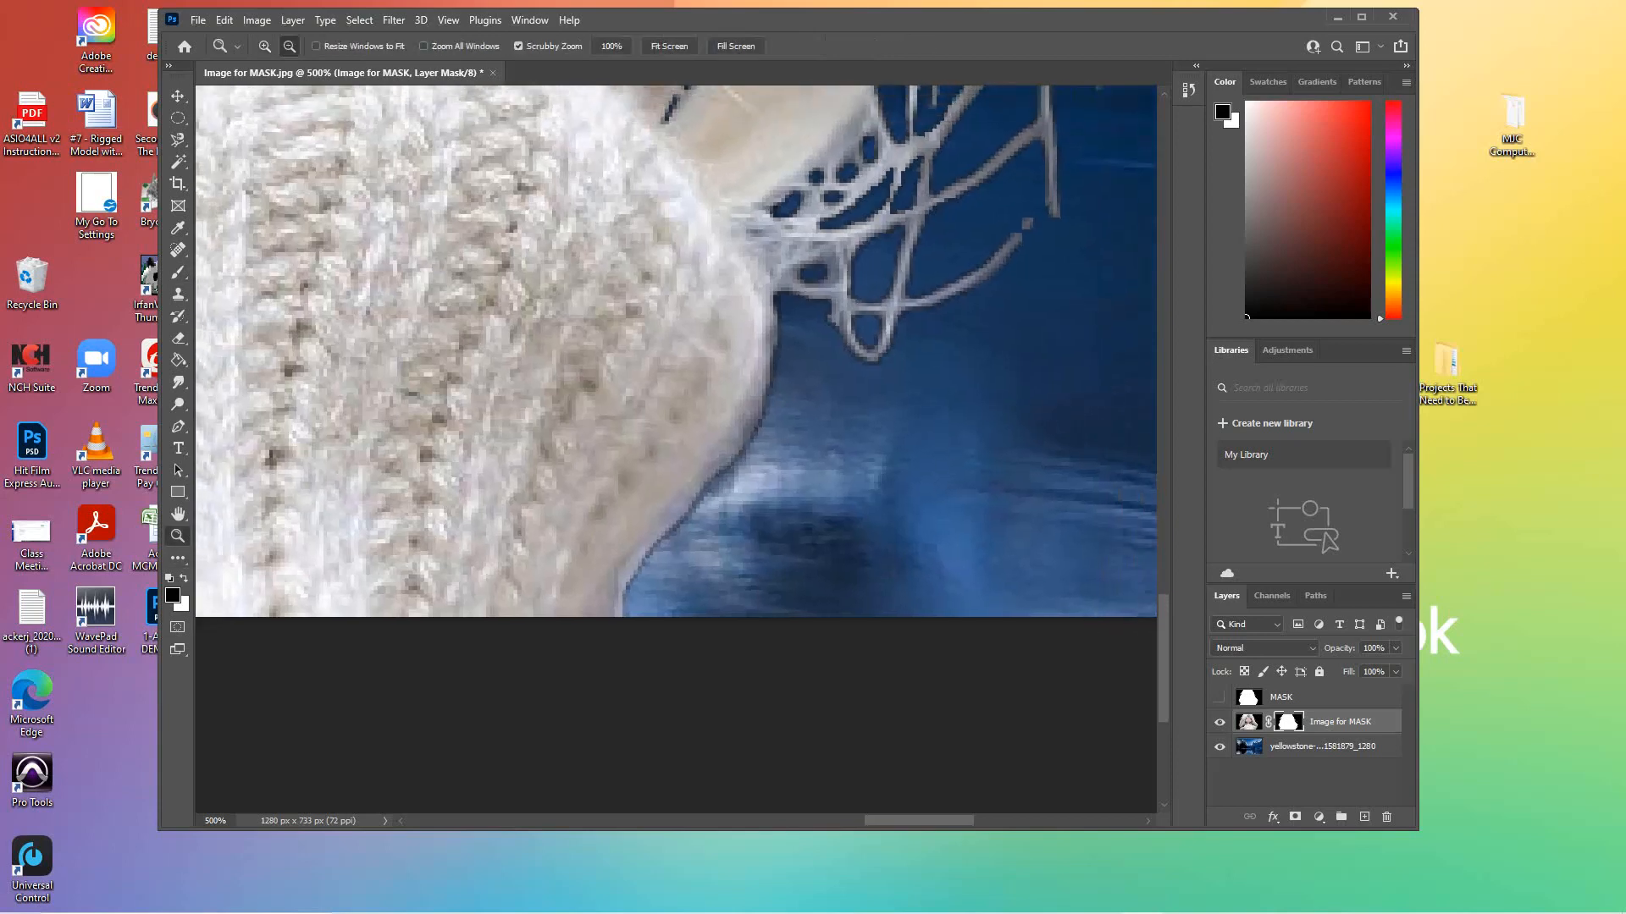
alt+click(436, 563)
alt+click(436, 563)
alt+click(436, 563)
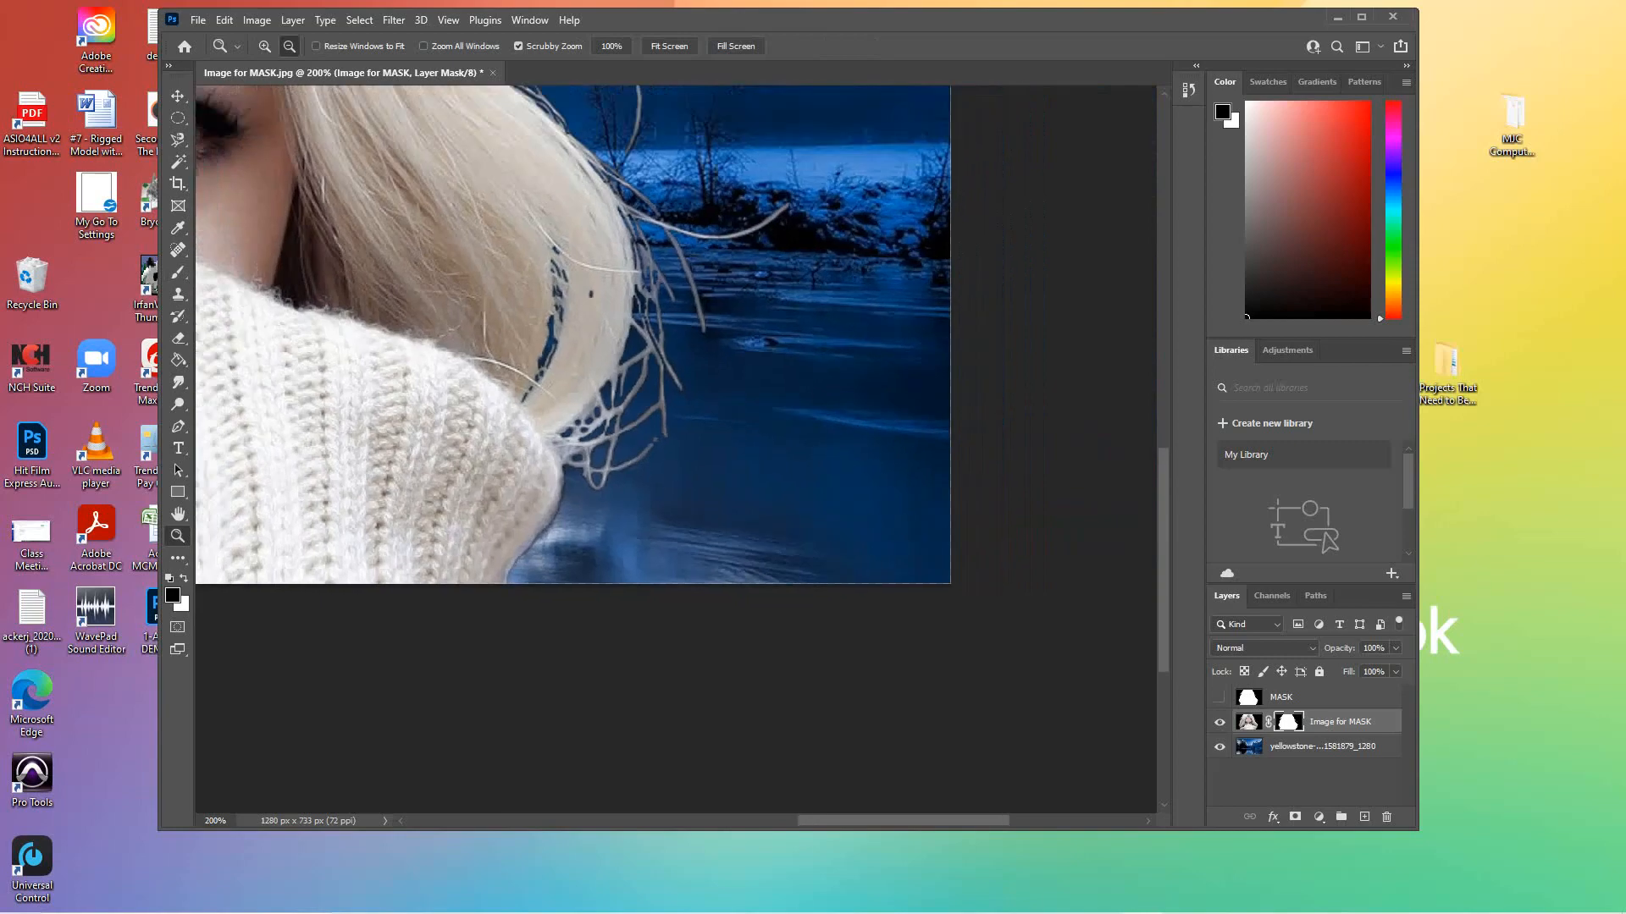
alt+click(436, 563)
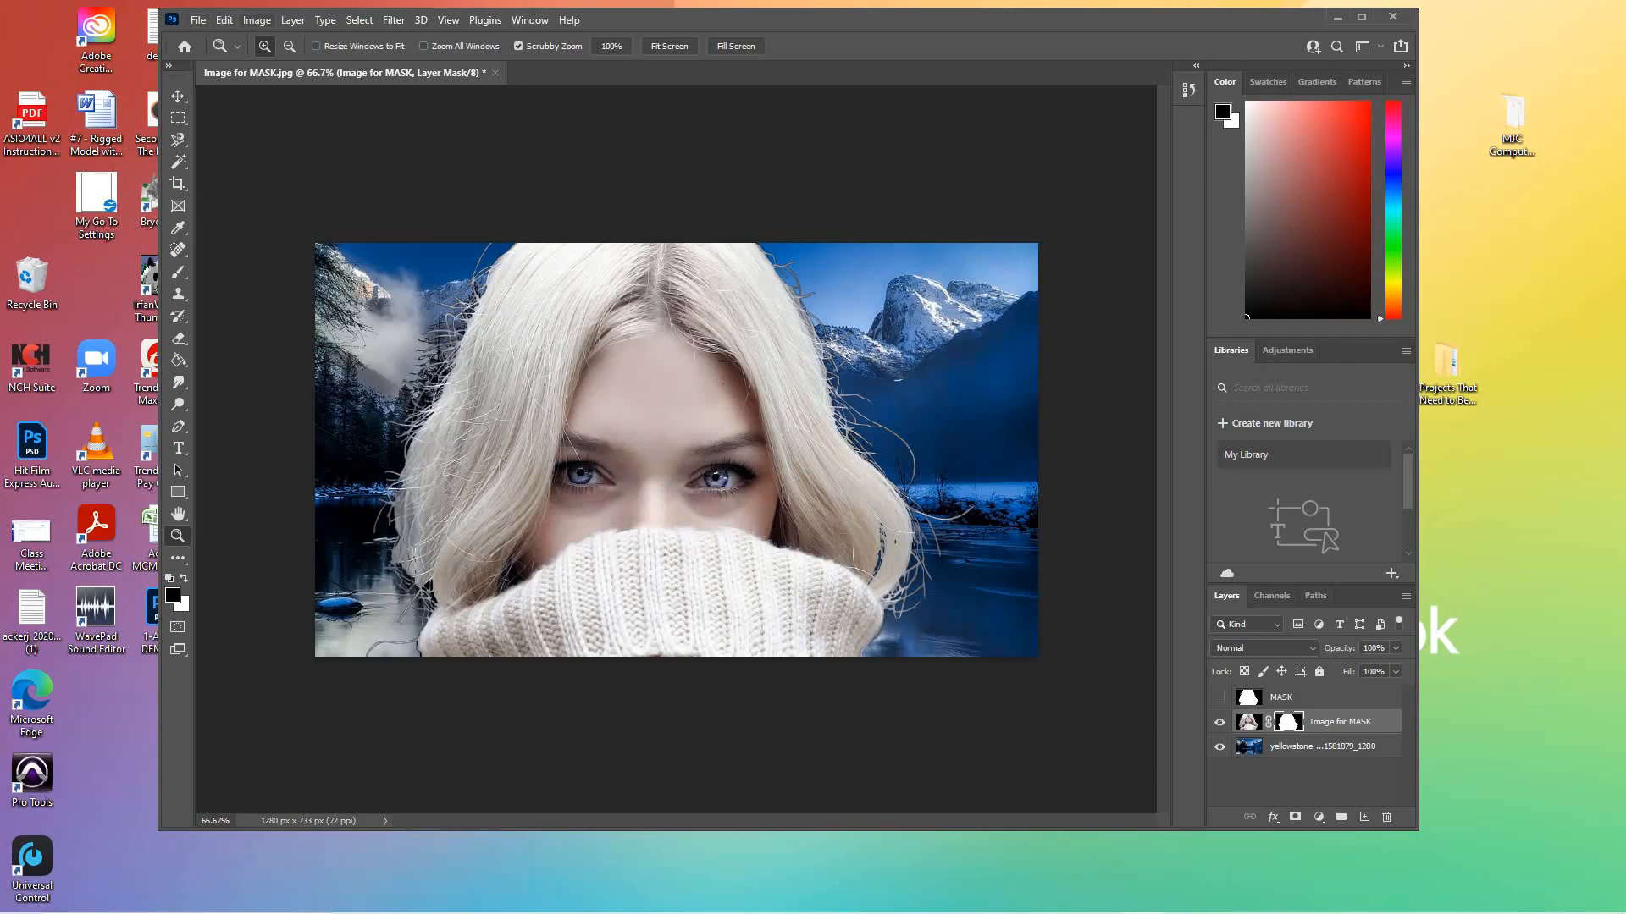
click(256, 20)
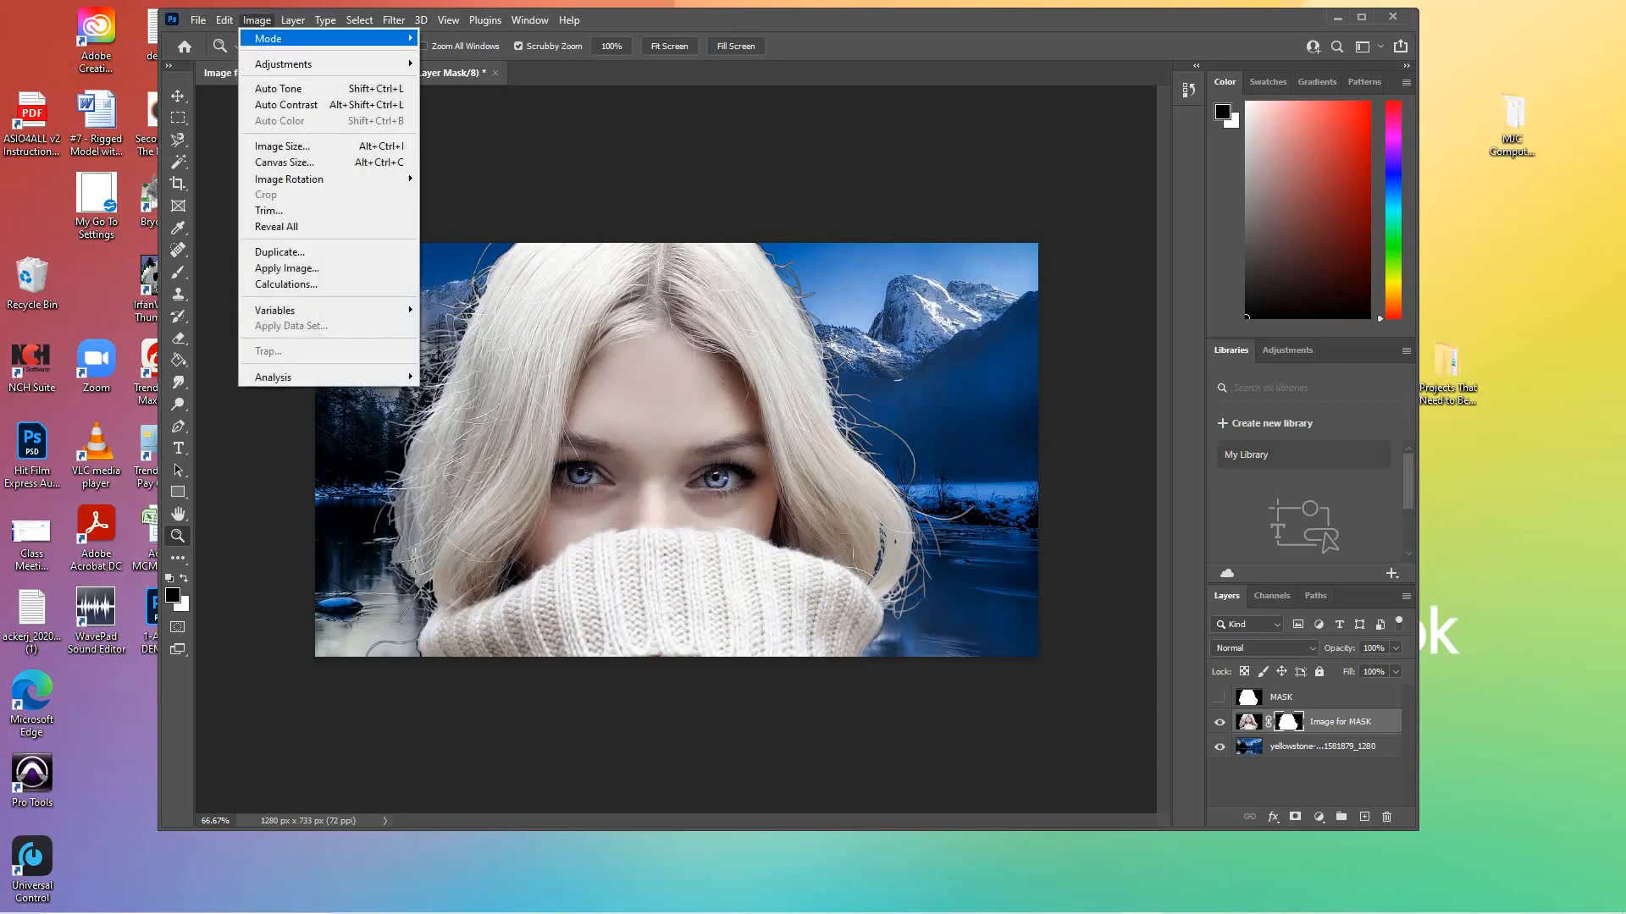
mouse_move(288, 63)
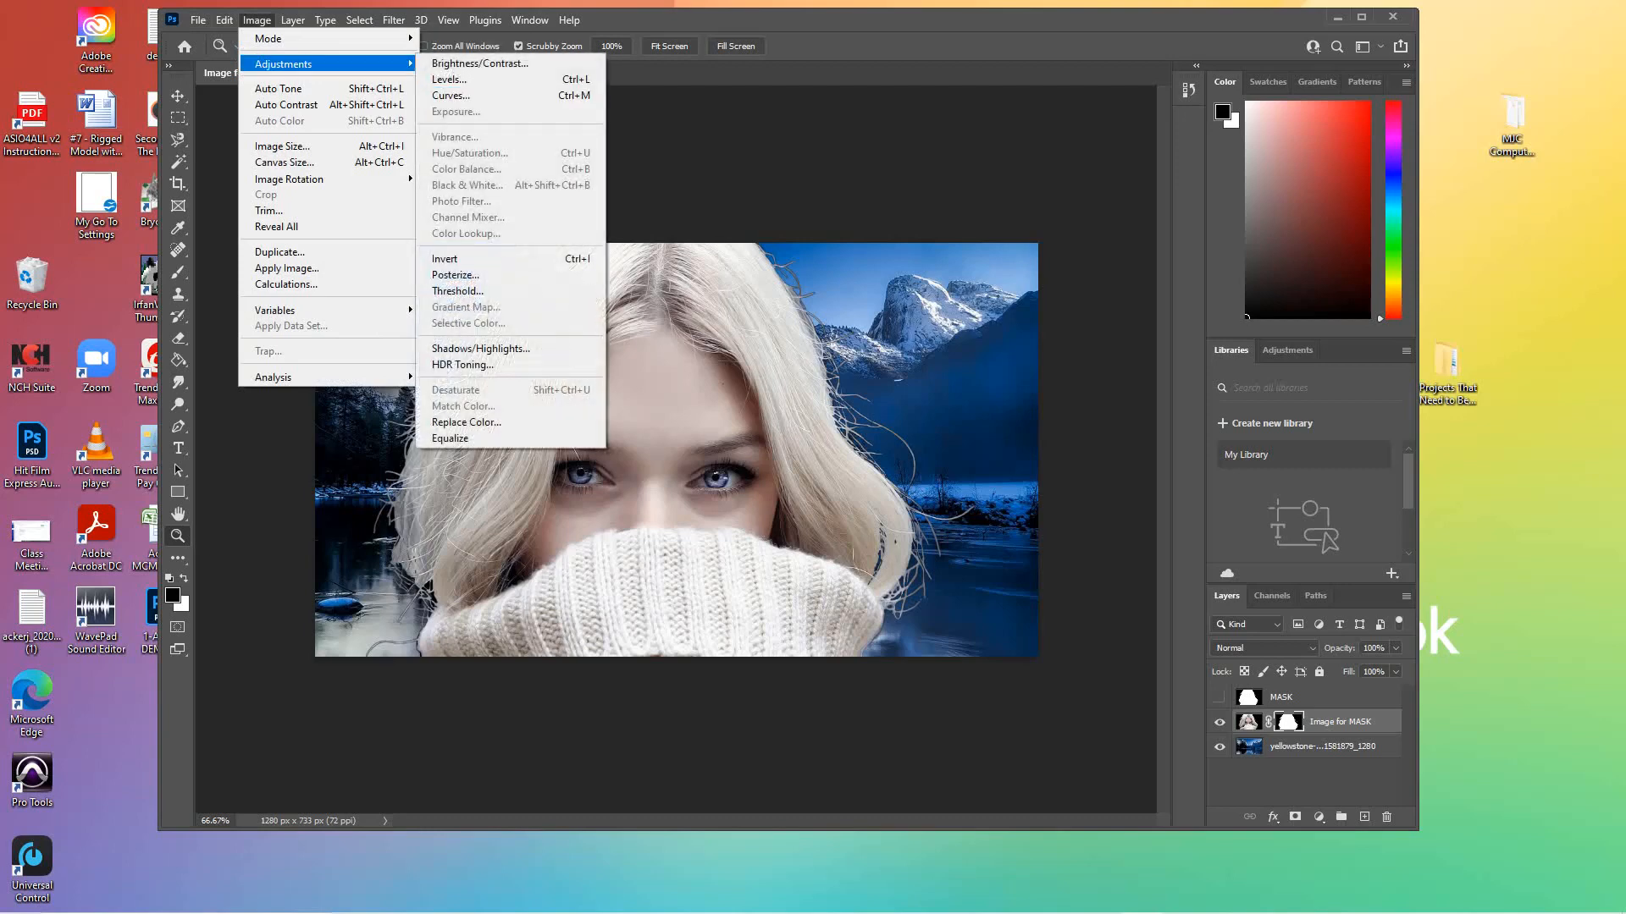
click(1303, 781)
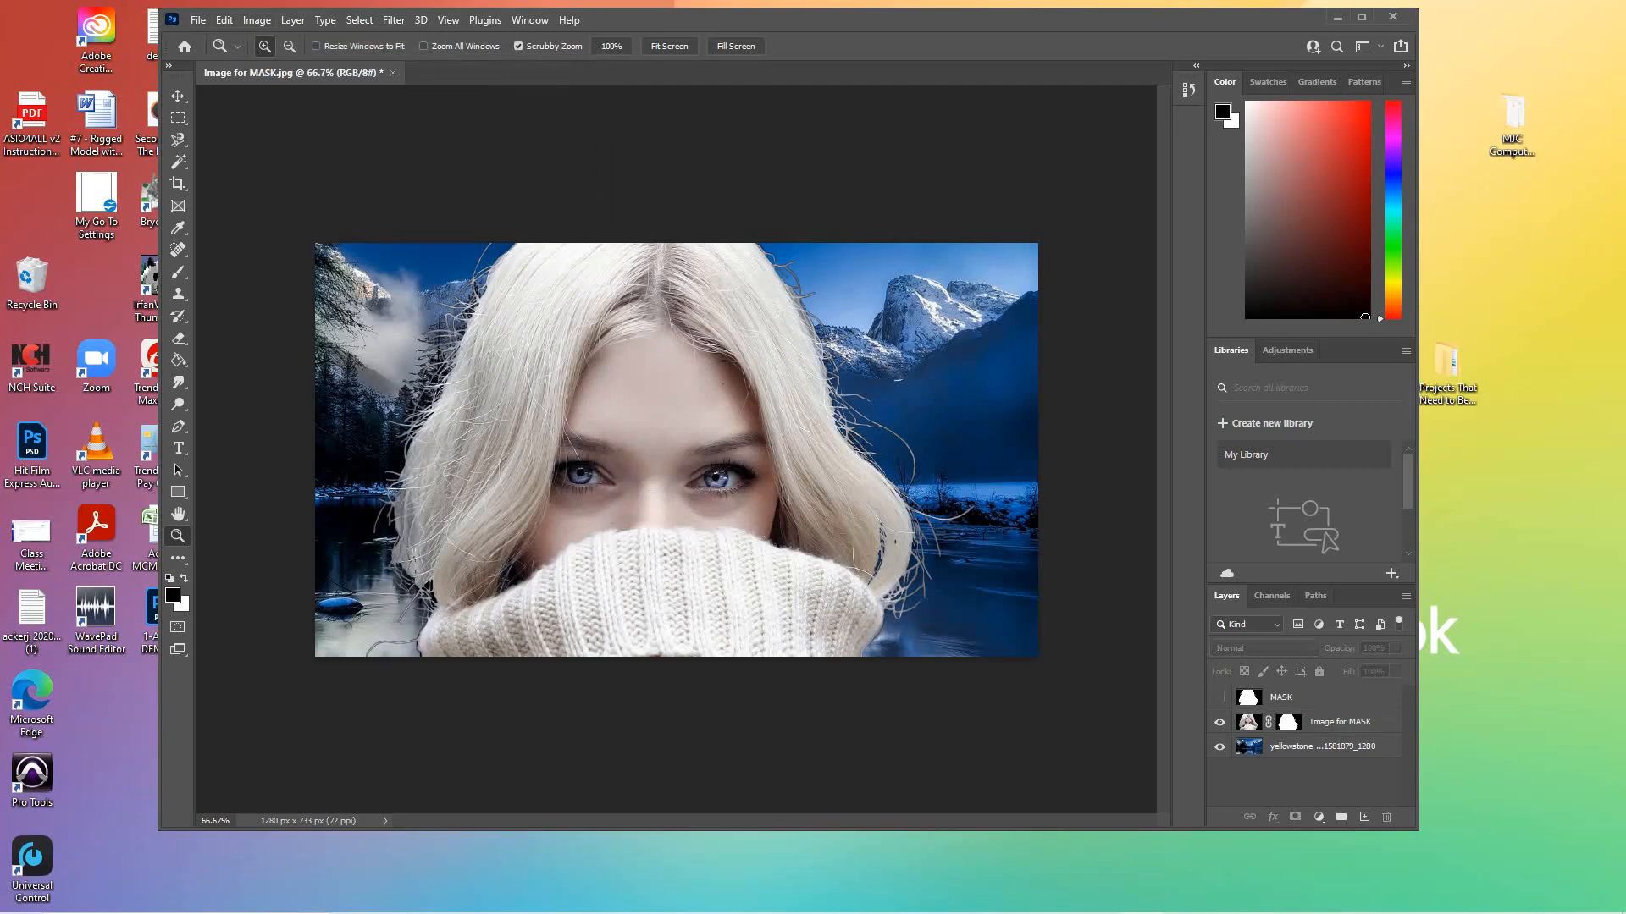
Step: Start a Hue/Saturation adjustment on the Image for MASK layer's image and lower the Reds' hue strongly and their lightness slightly
click(1249, 722)
click(1288, 723)
click(1249, 722)
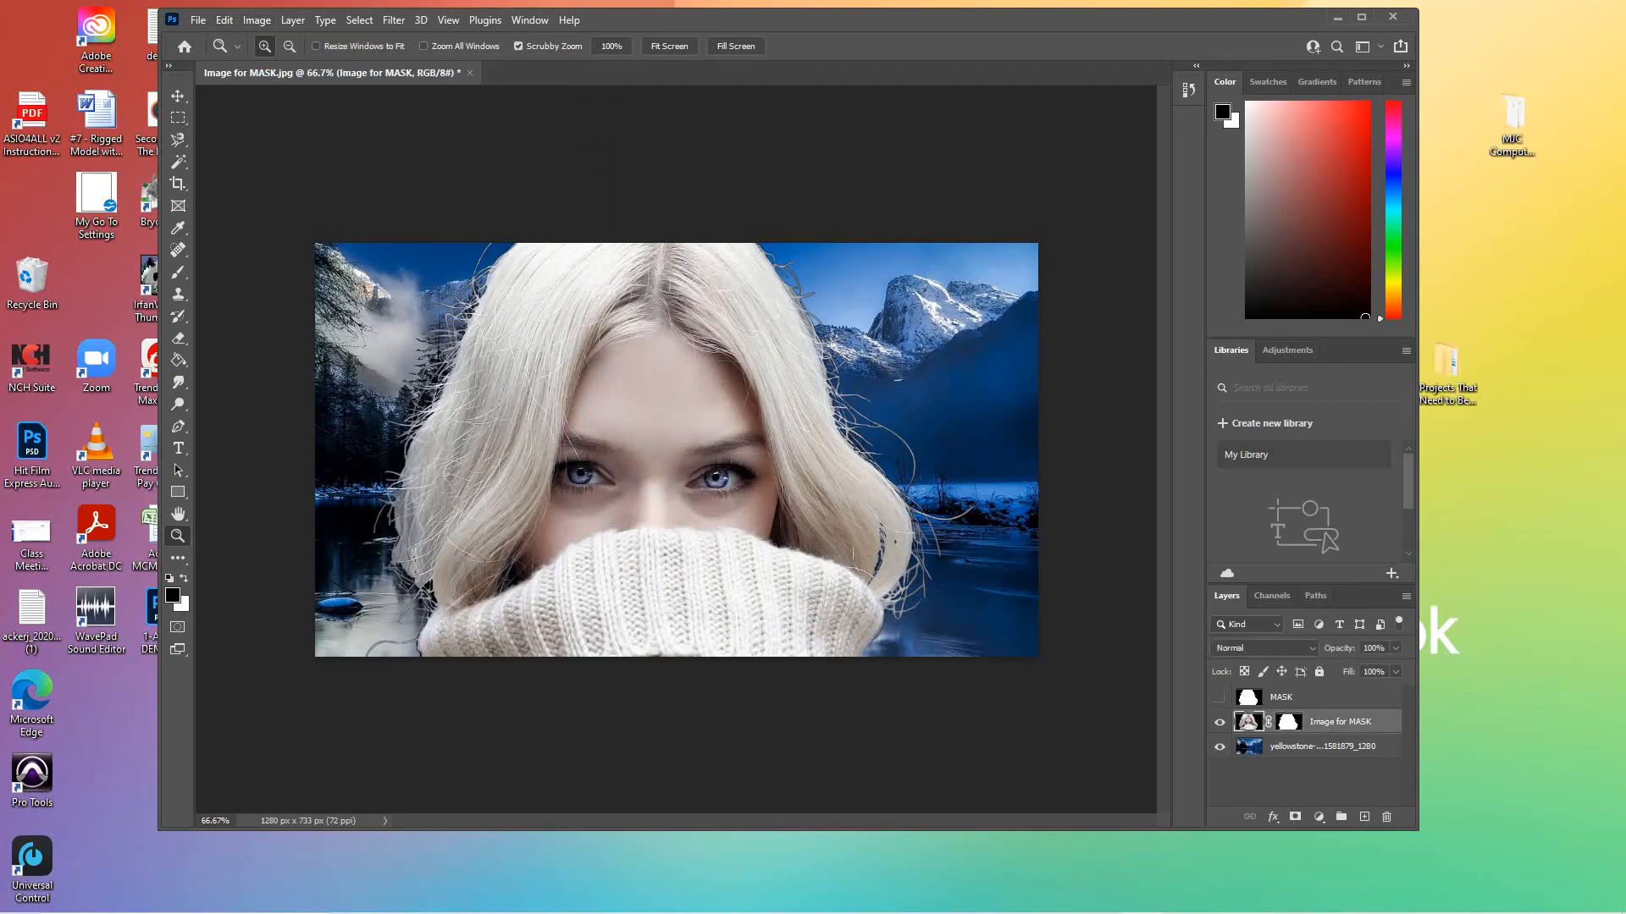
click(292, 20)
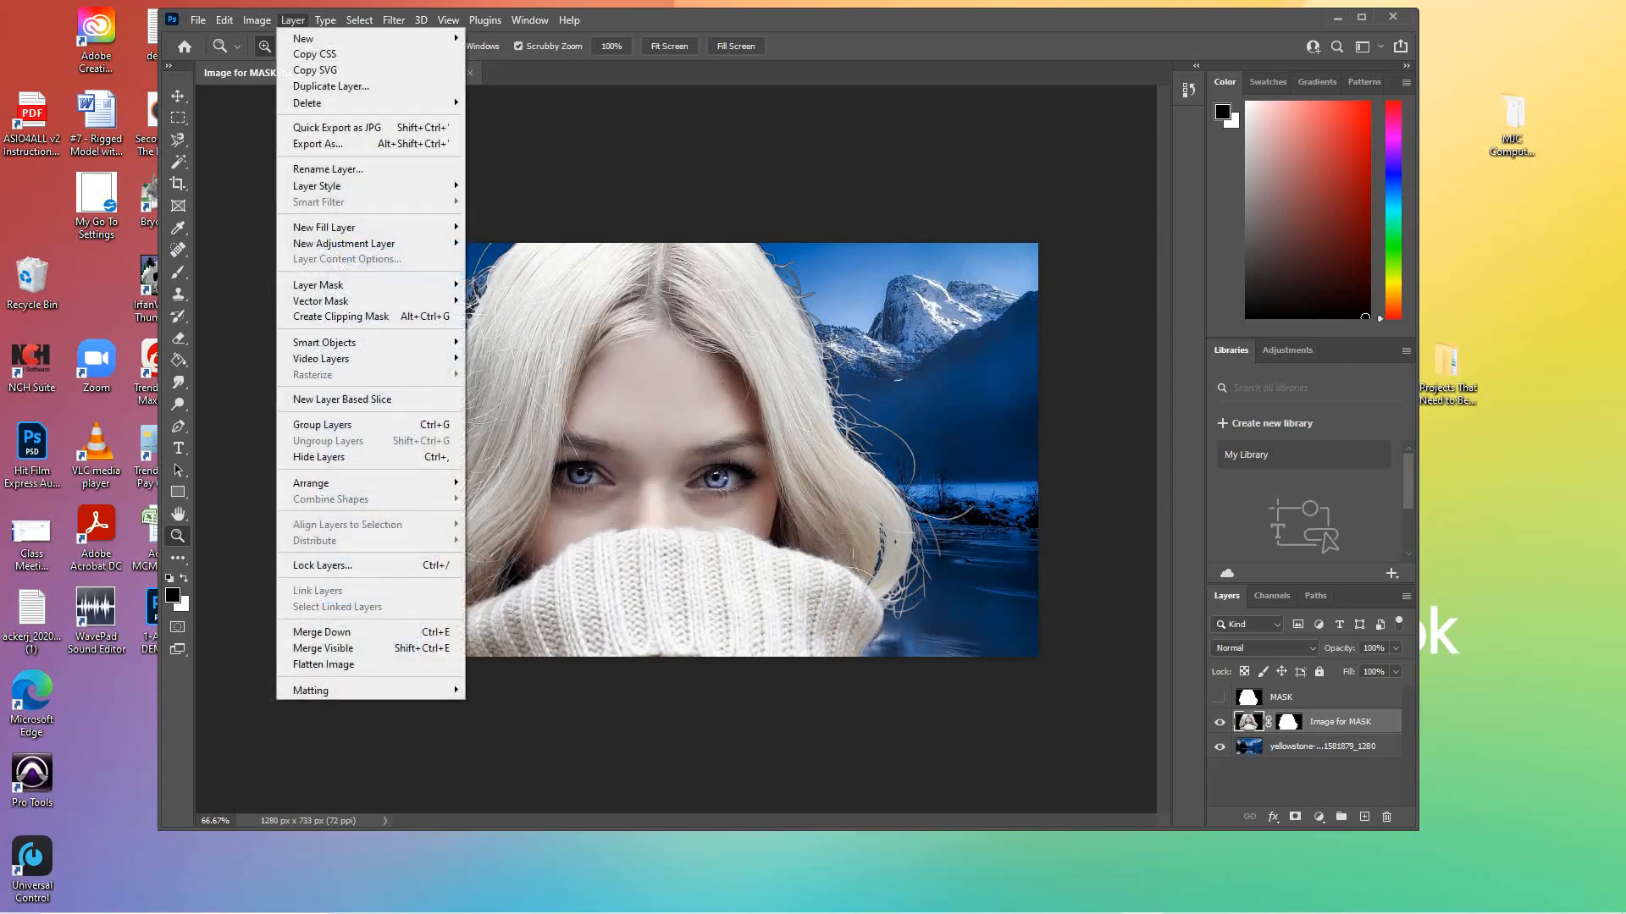
mouse_move(343, 243)
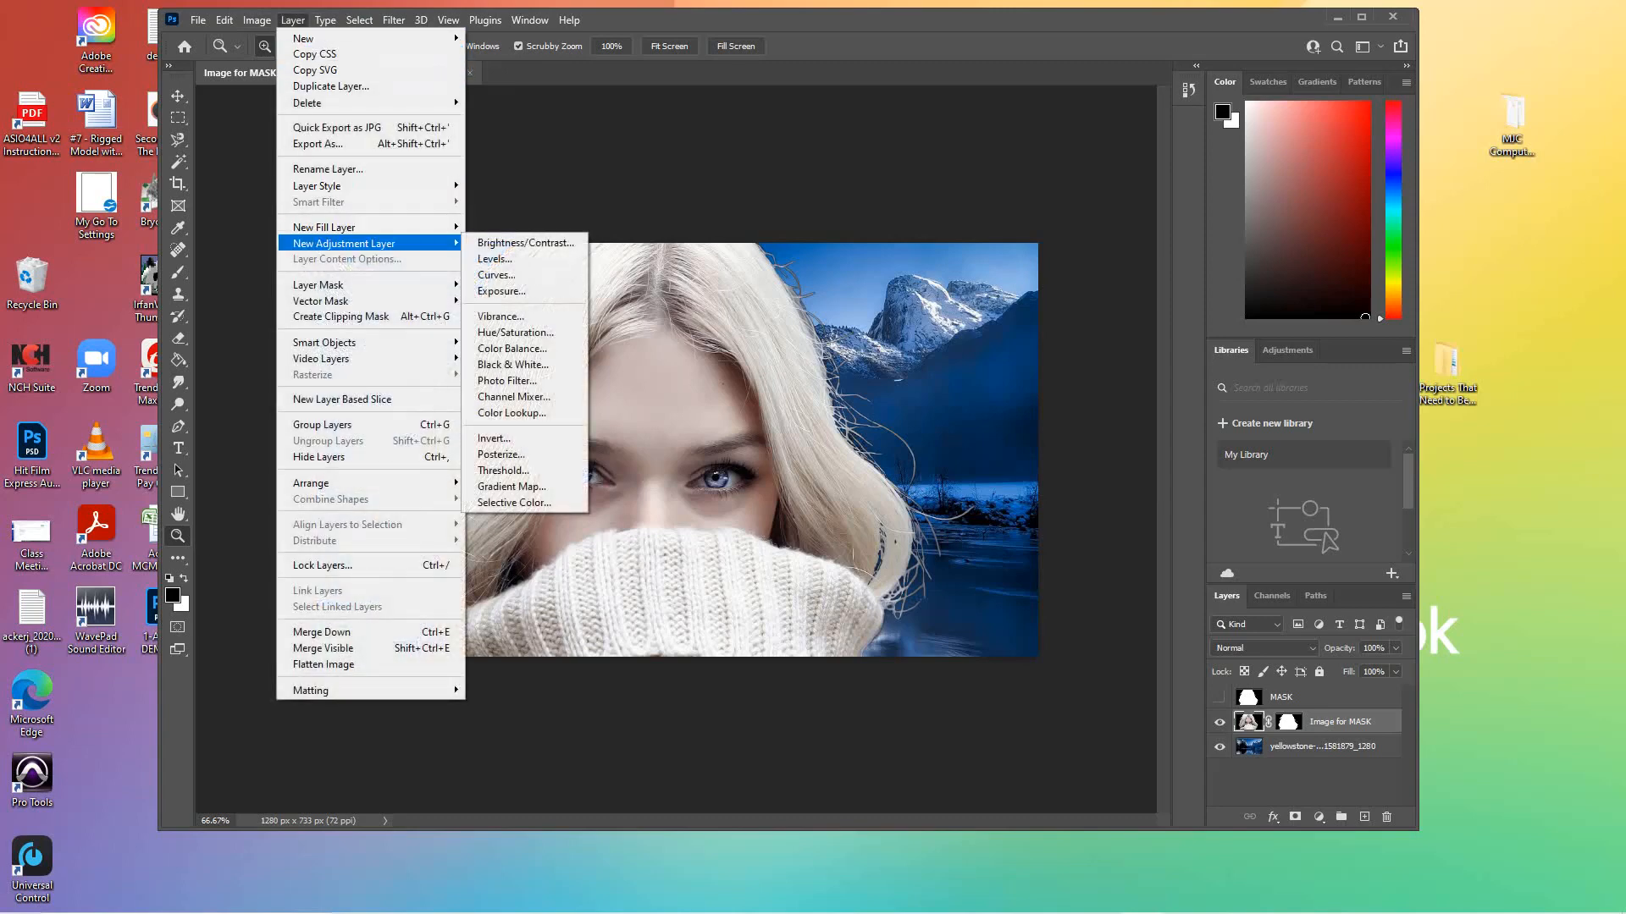
key(ctrl+u)
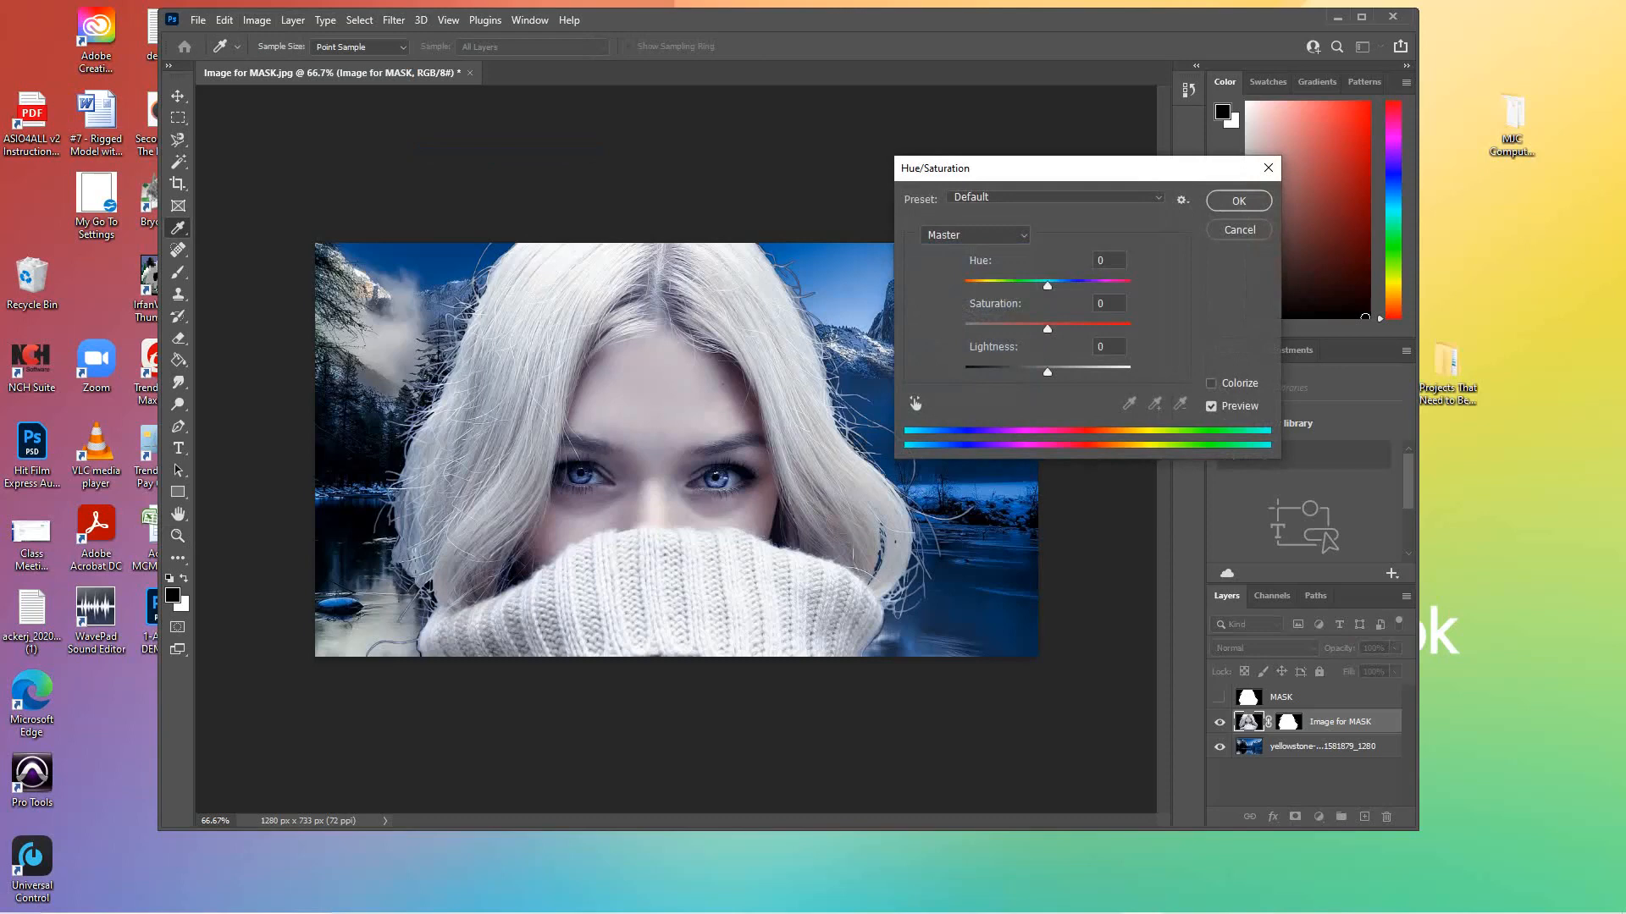
click(975, 235)
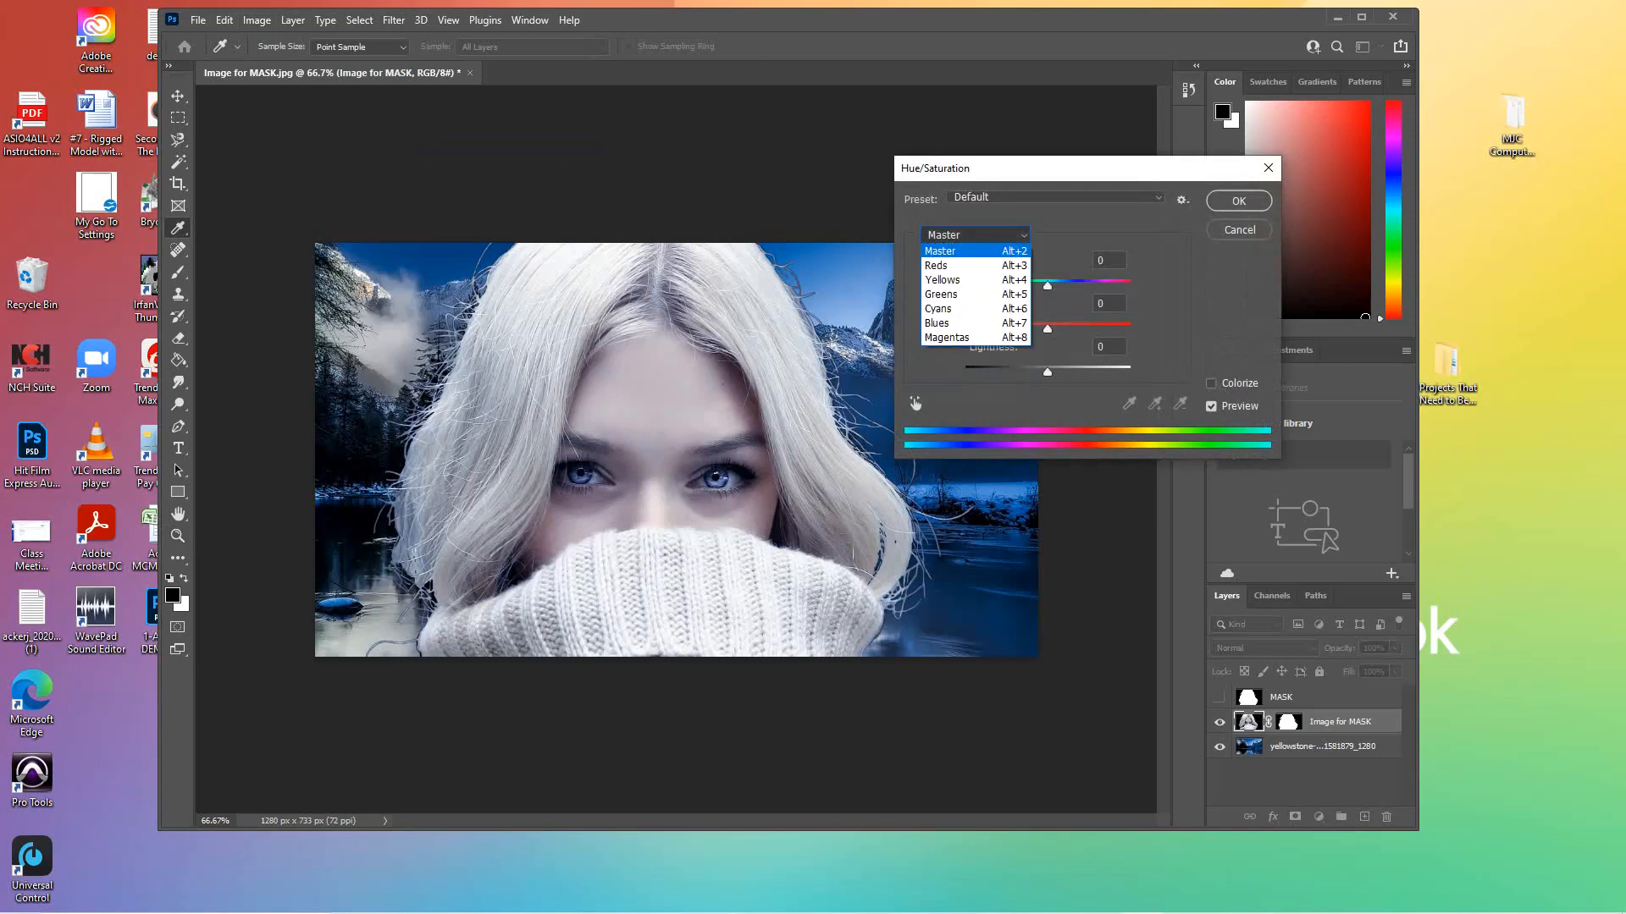
key(Up)
key(Up)
key(Return)
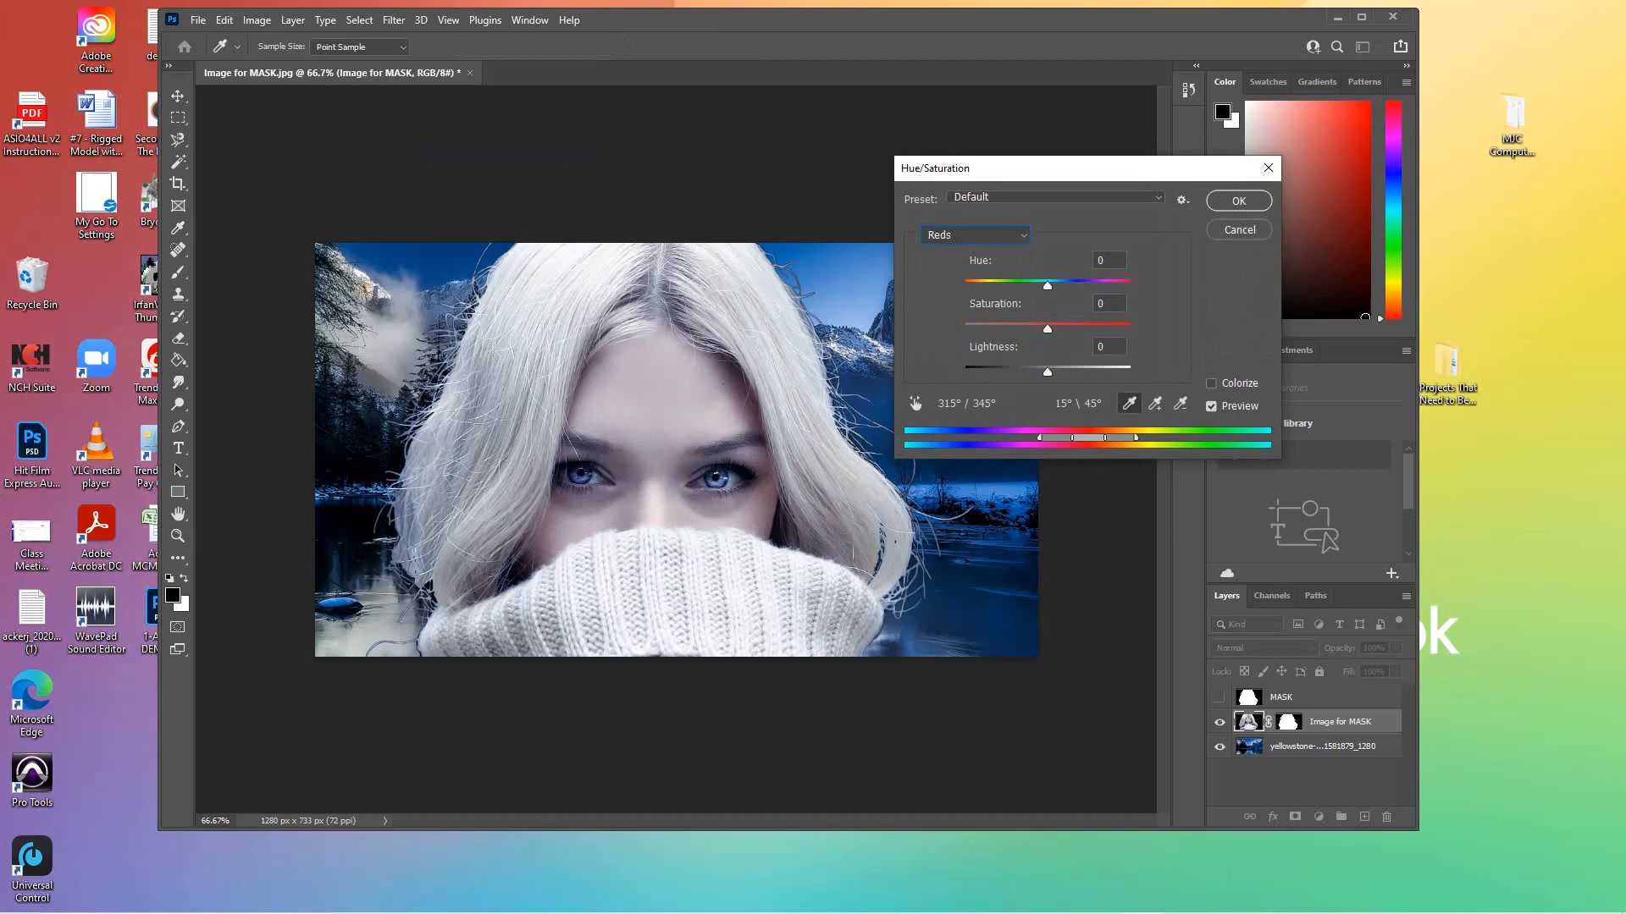
drag(1048, 286, 991, 286)
mouse_move(1047, 371)
mouse_down()
mouse_move(978, 372)
mouse_move(1043, 372)
mouse_up()
Step: Set the Master hue to -6 and lightness to -11 for the woman's image and apply the Hue/Saturation adjustment
click(976, 235)
click(965, 250)
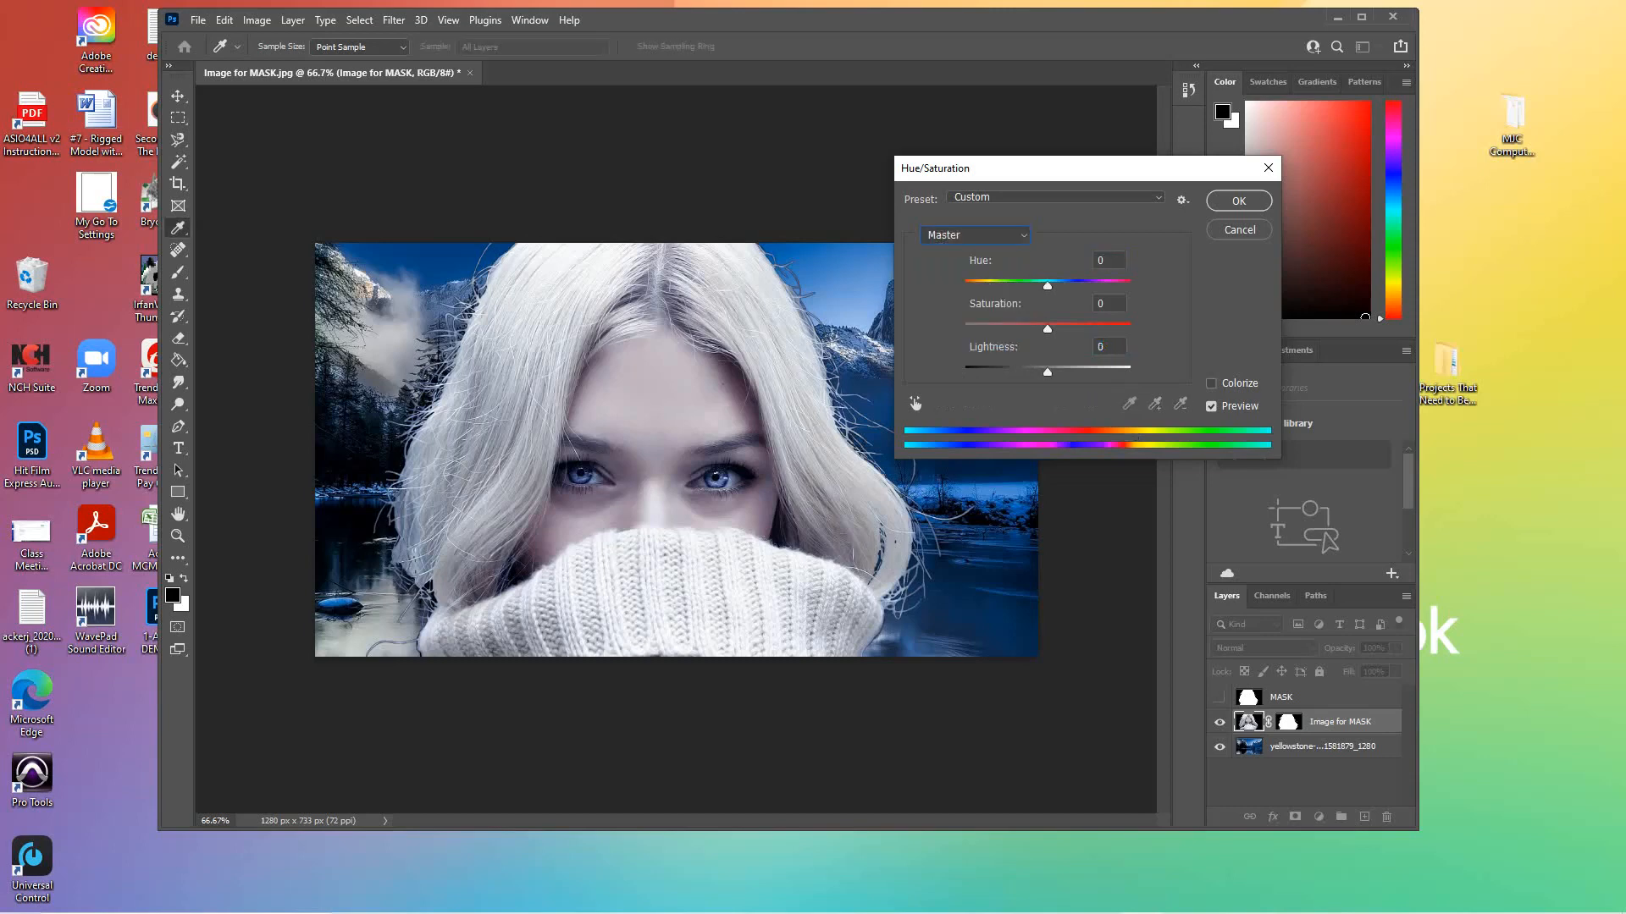
mouse_move(1047, 285)
mouse_down()
mouse_move(982, 286)
mouse_move(1088, 286)
mouse_move(1042, 285)
mouse_up()
drag(1047, 371, 1034, 372)
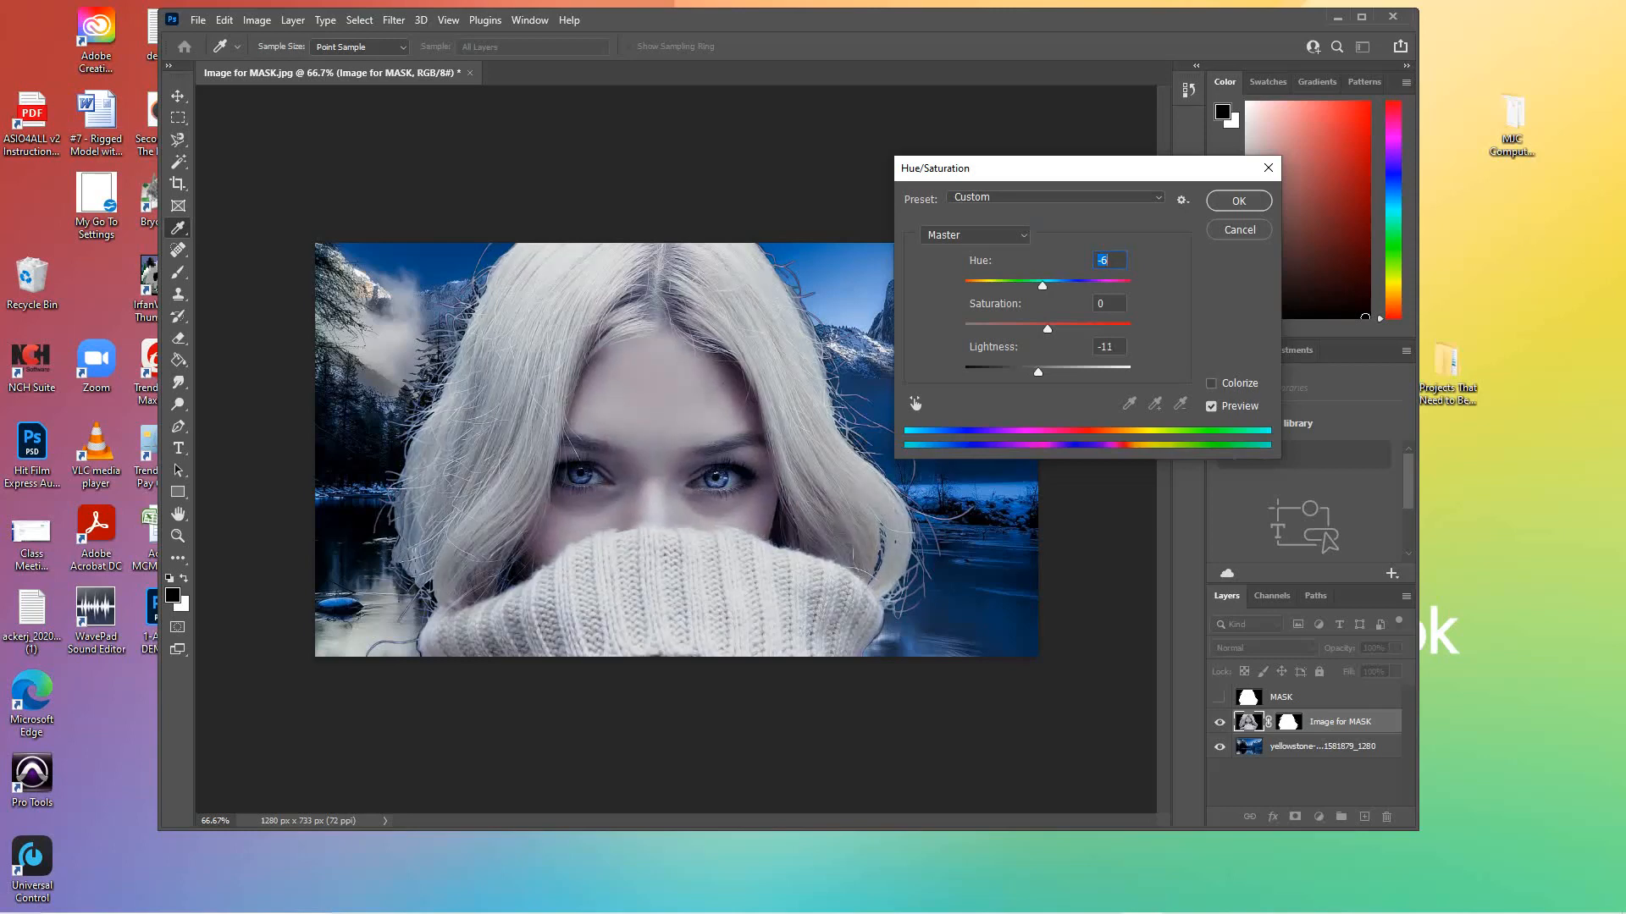
drag(1038, 371, 1038, 371)
click(1239, 200)
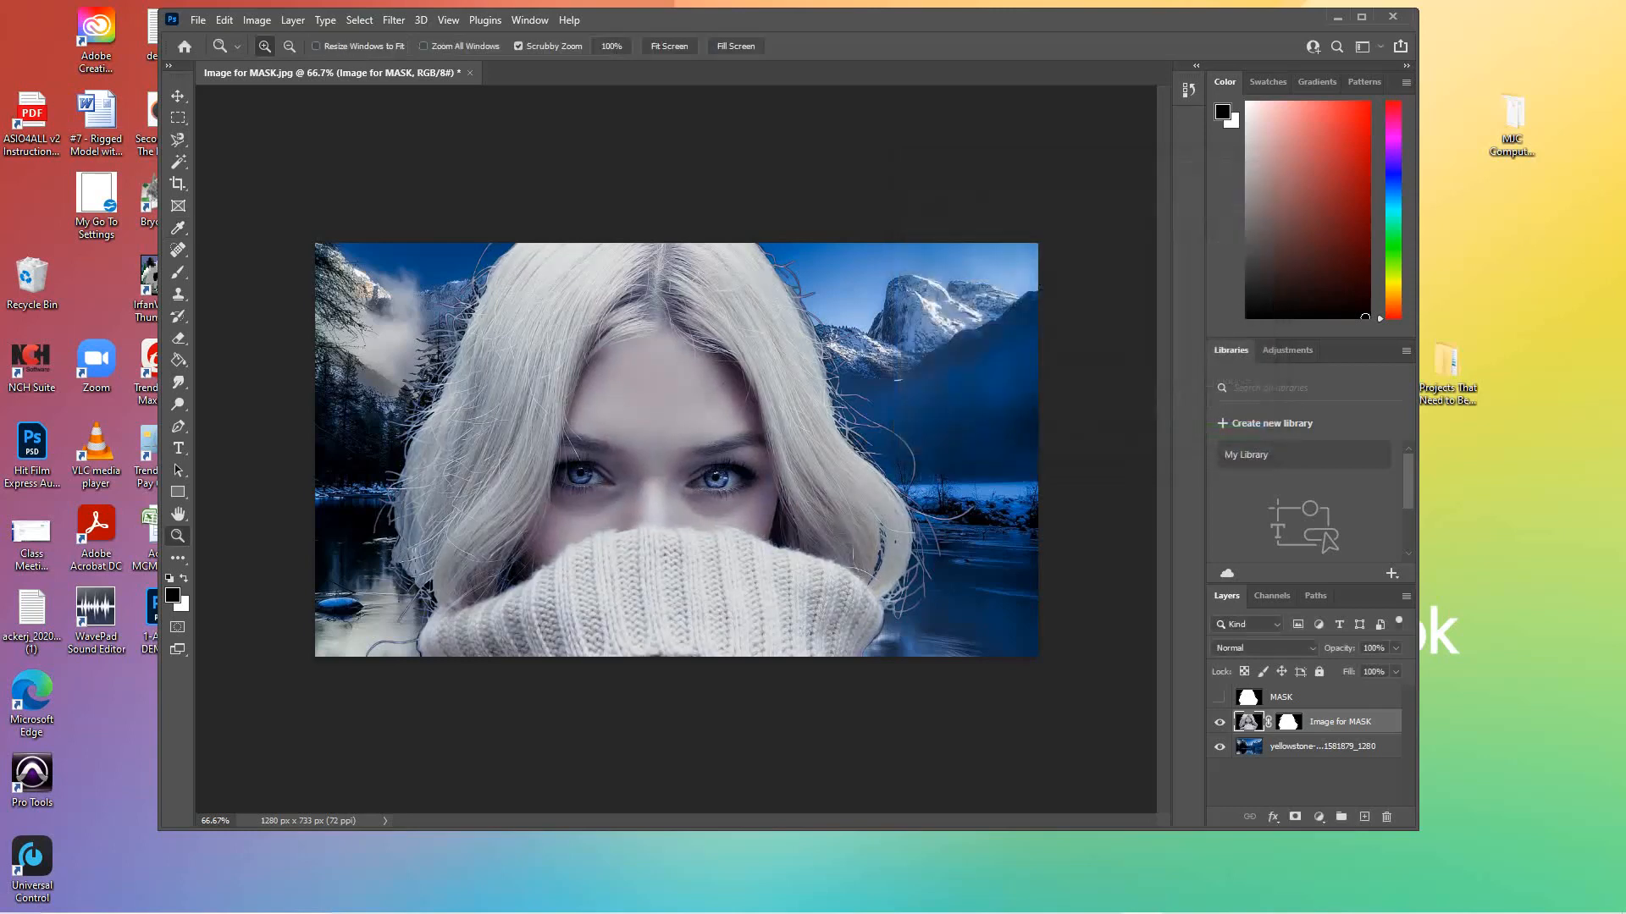
Step: Move the Photoshop window to expose the desktop and delete the old Final Image file from it
drag(931, 19, 958, 117)
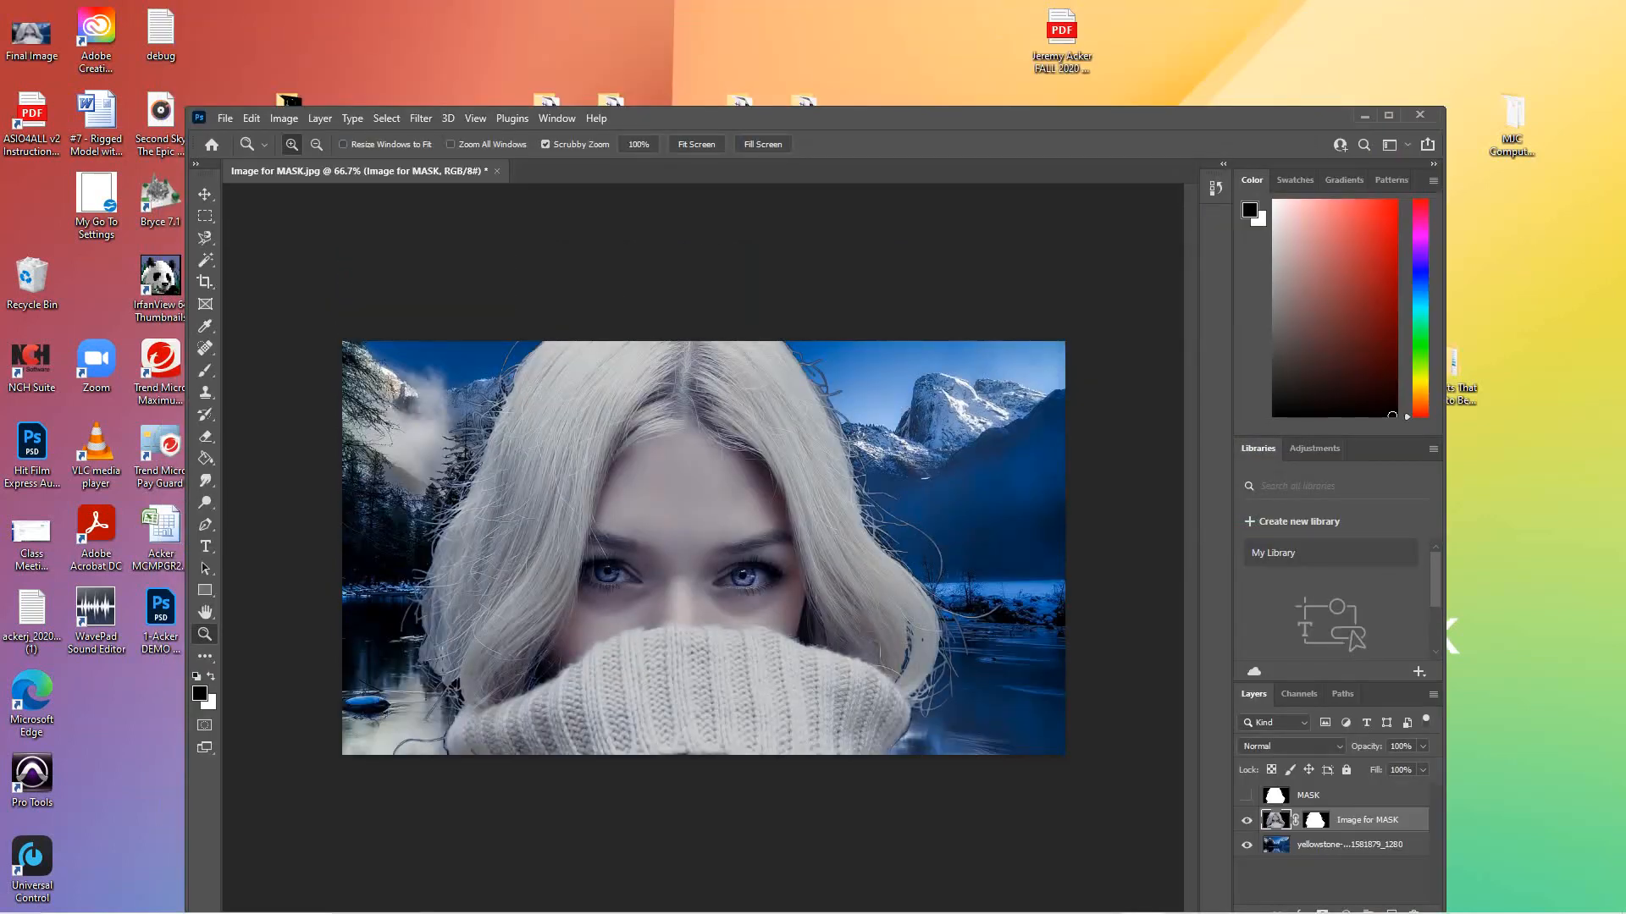
click(224, 119)
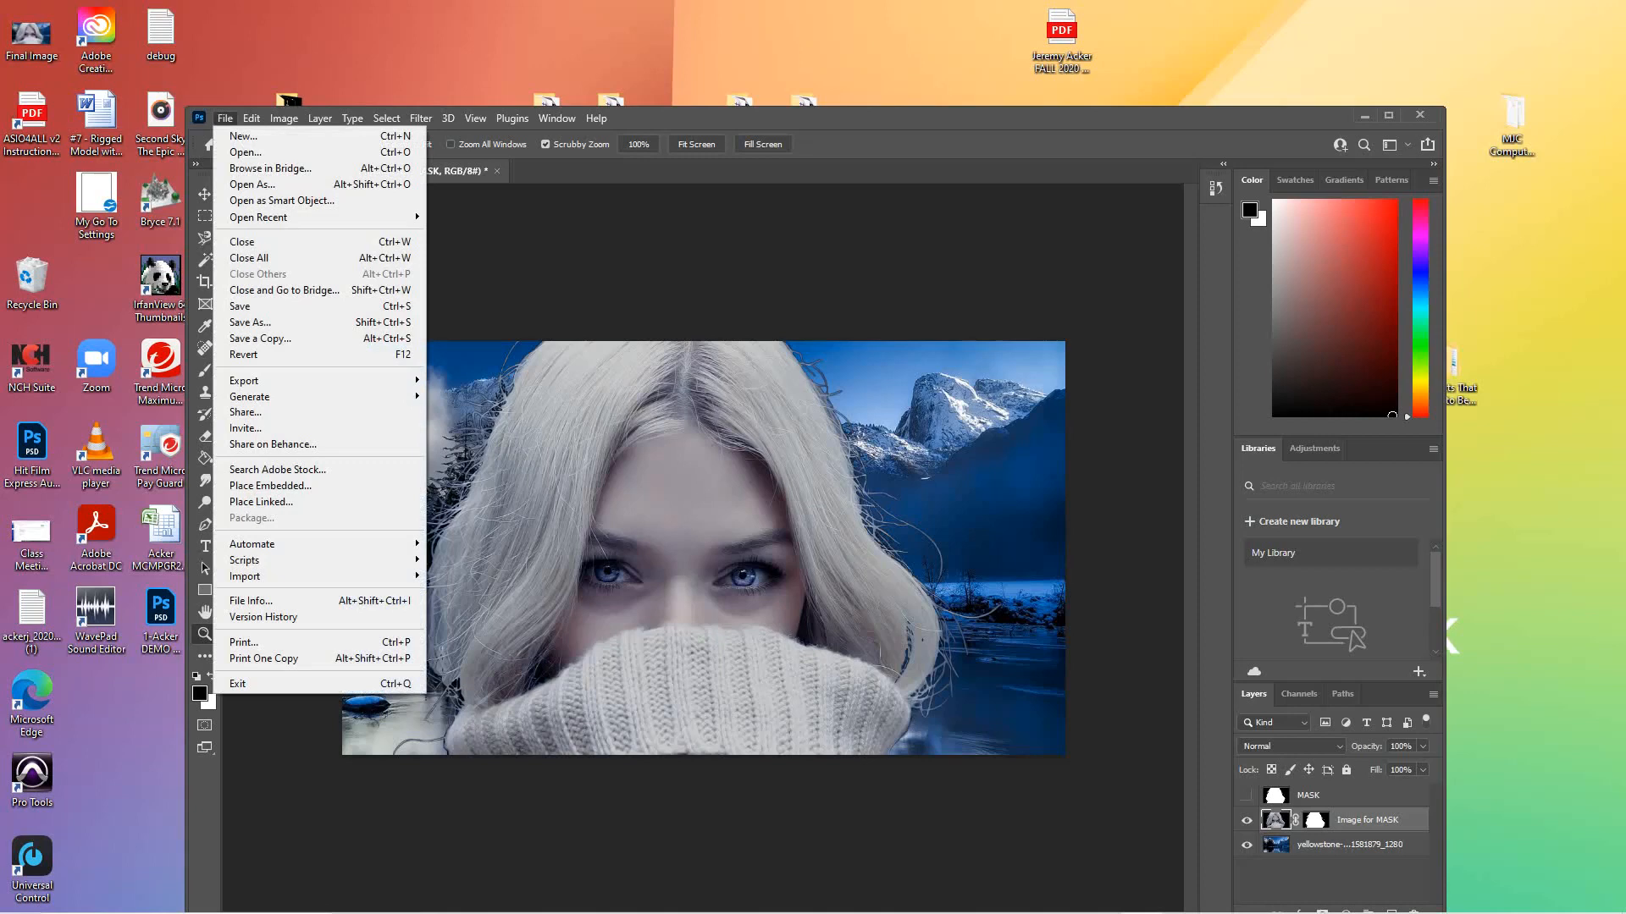
click(224, 118)
double_click(33, 35)
right_click(11, 36)
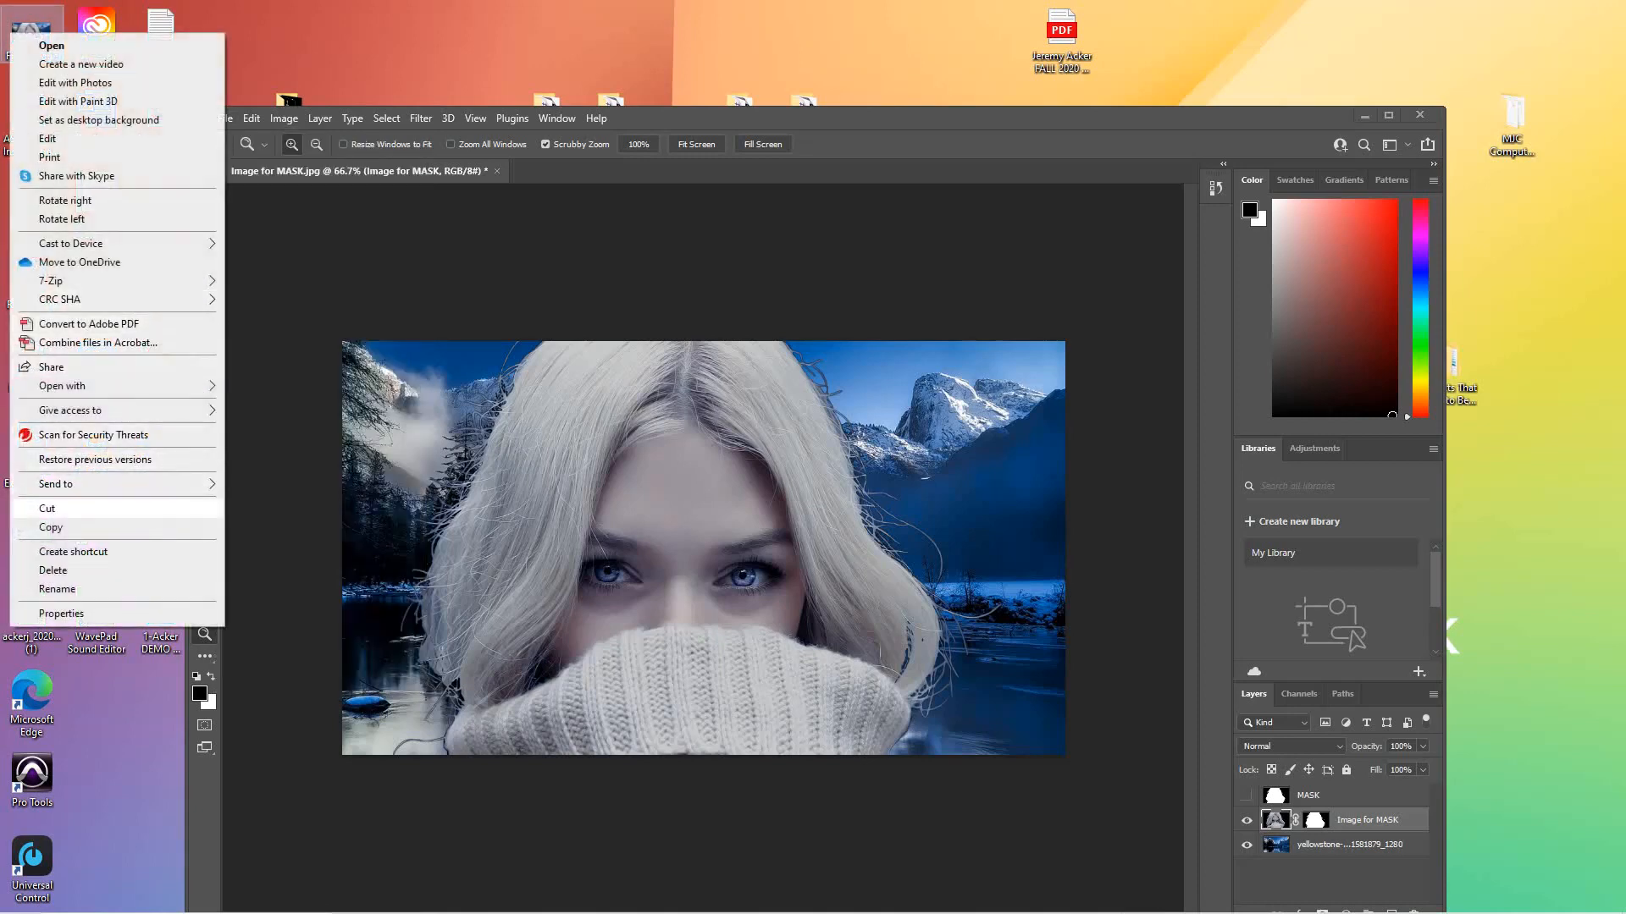
click(84, 570)
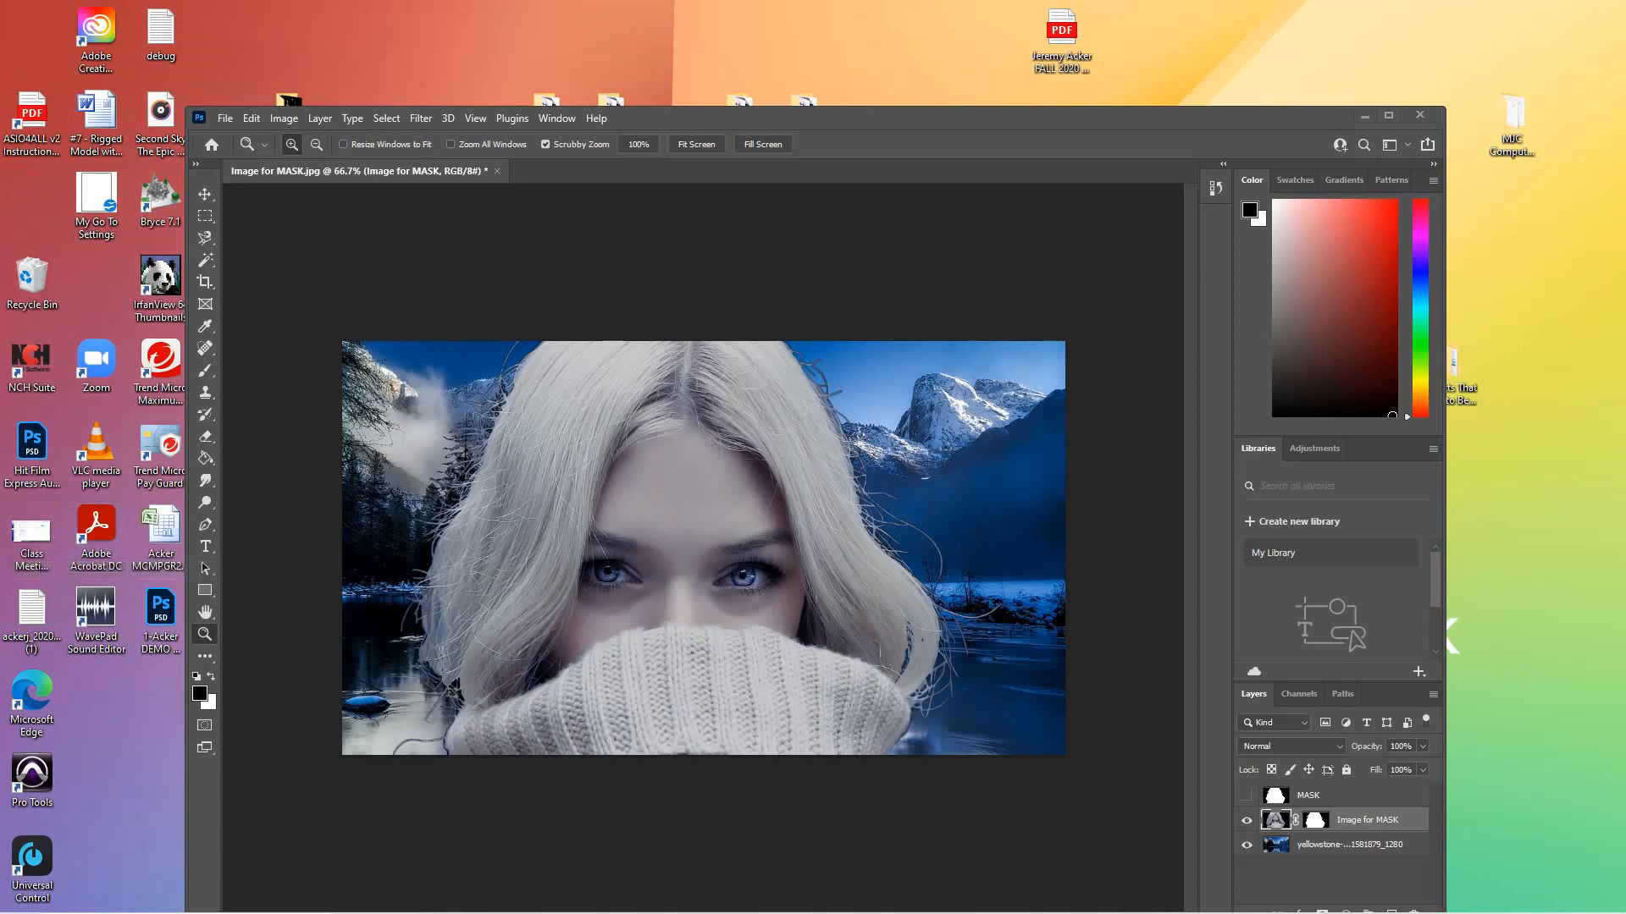
Step: Quick-export the composite as a JPG named Final Image to the Desktop
click(224, 118)
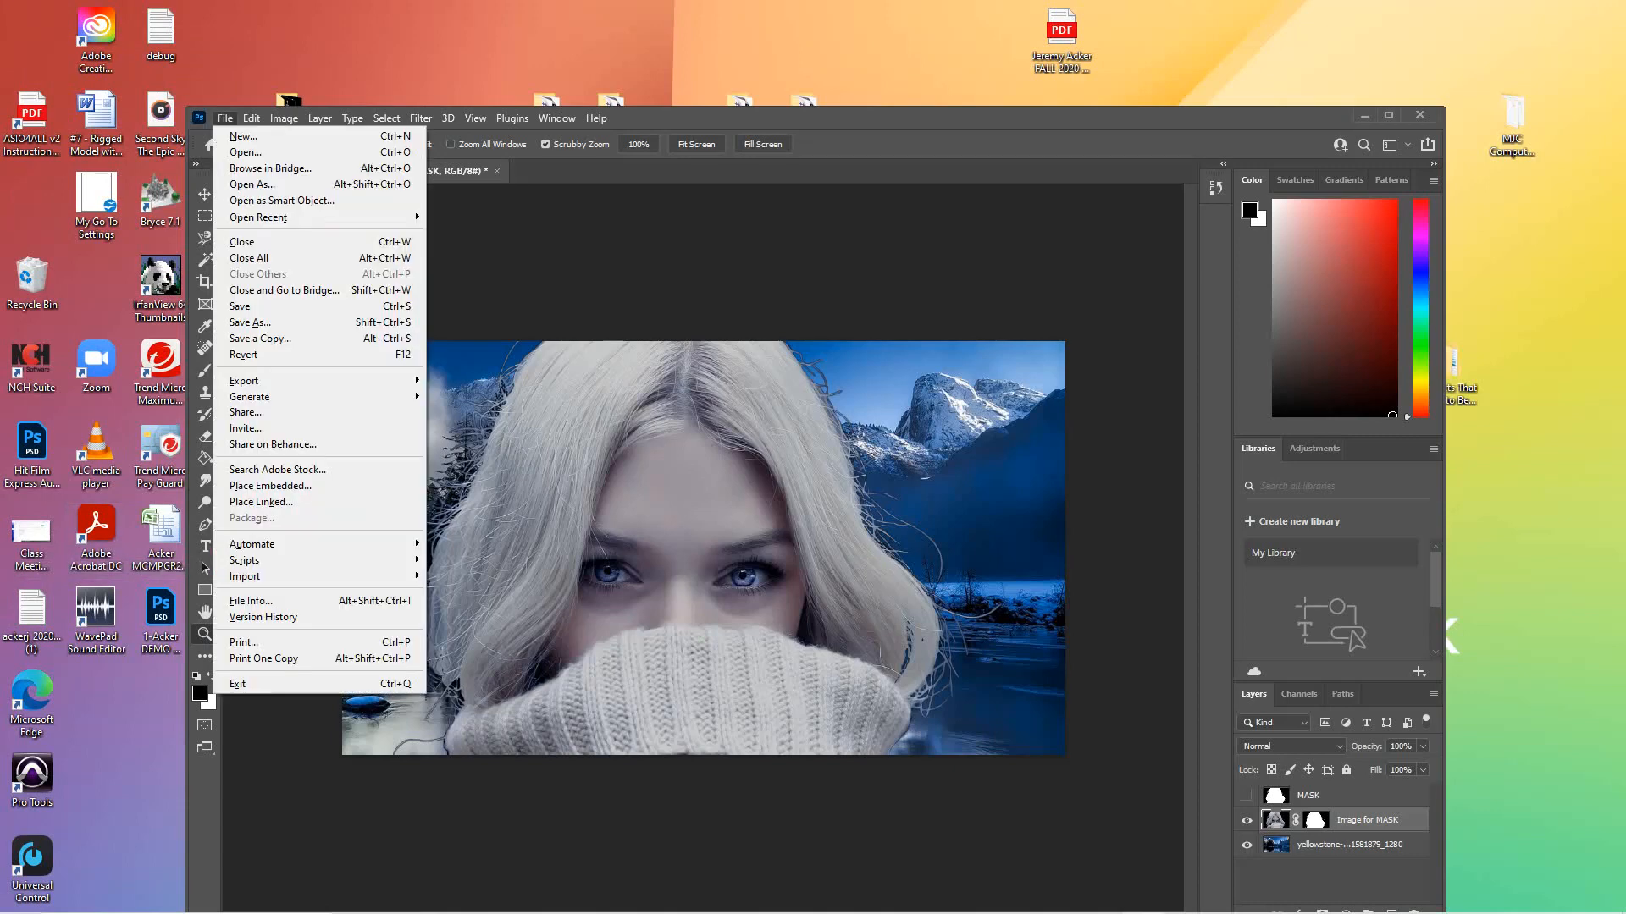
mouse_move(244, 381)
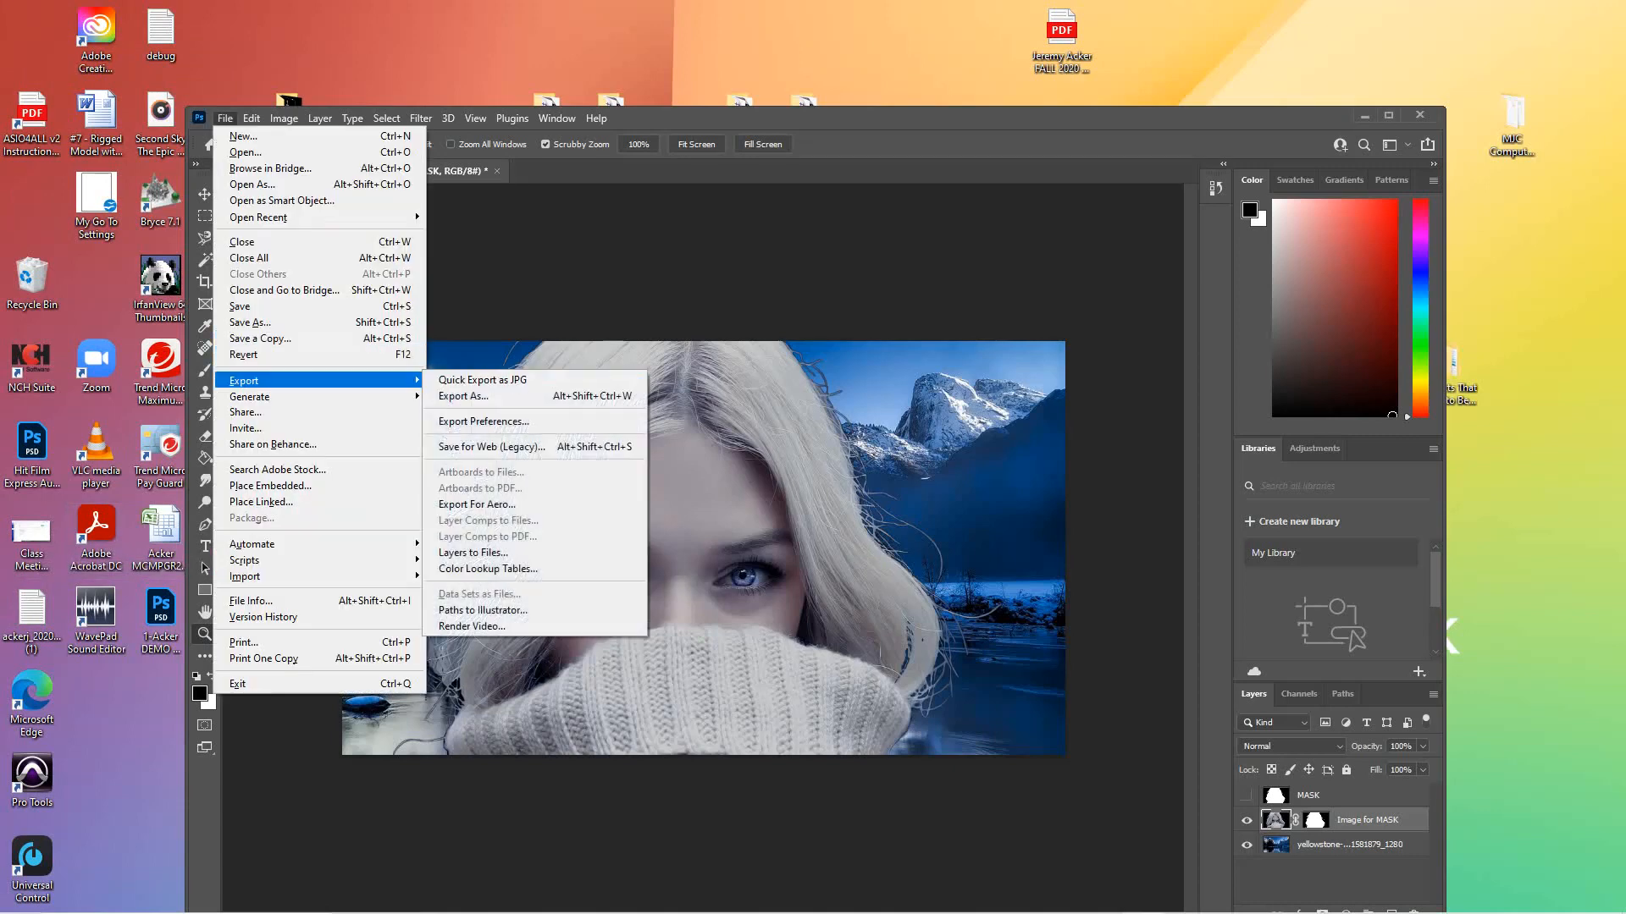
click(483, 379)
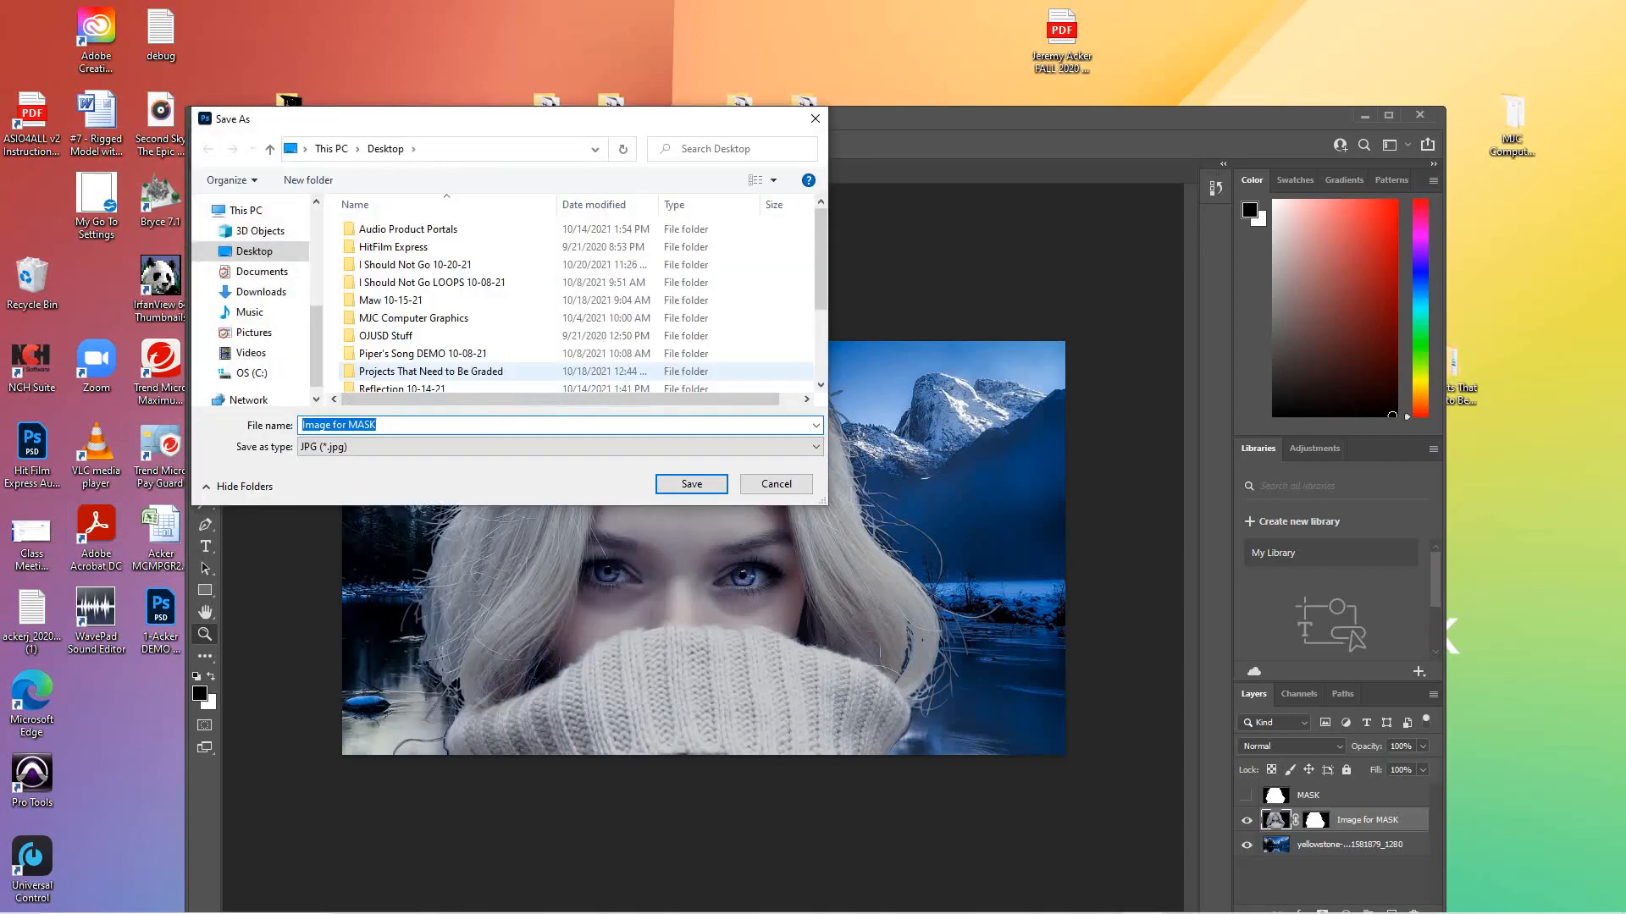
text(Fl)
text(inal )
text(Image)
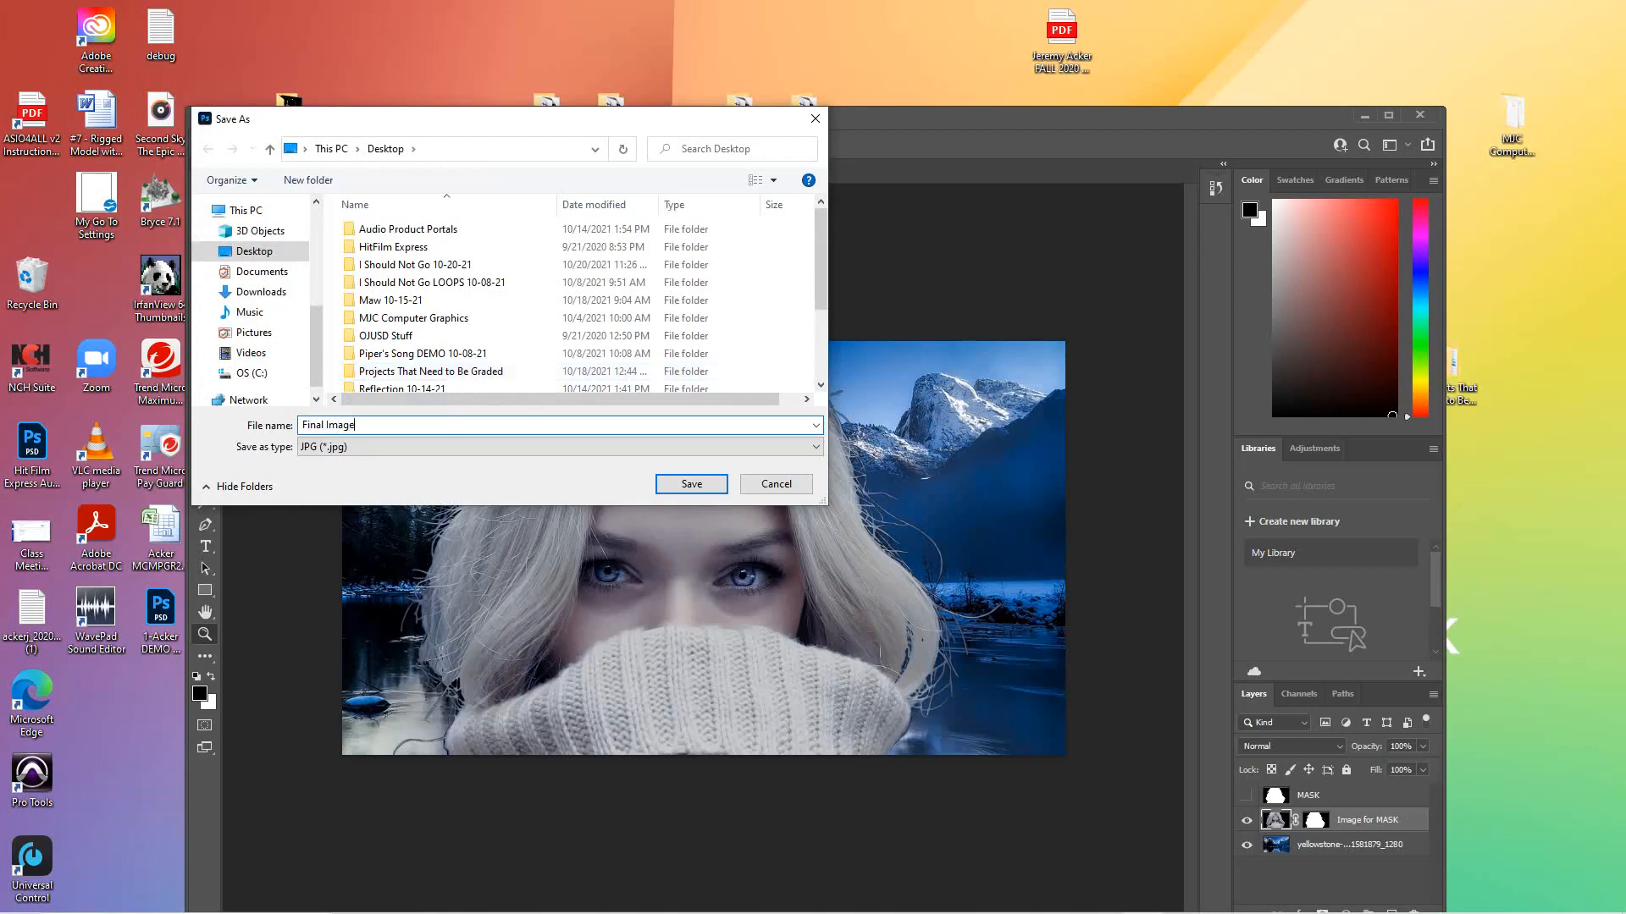
key(Return)
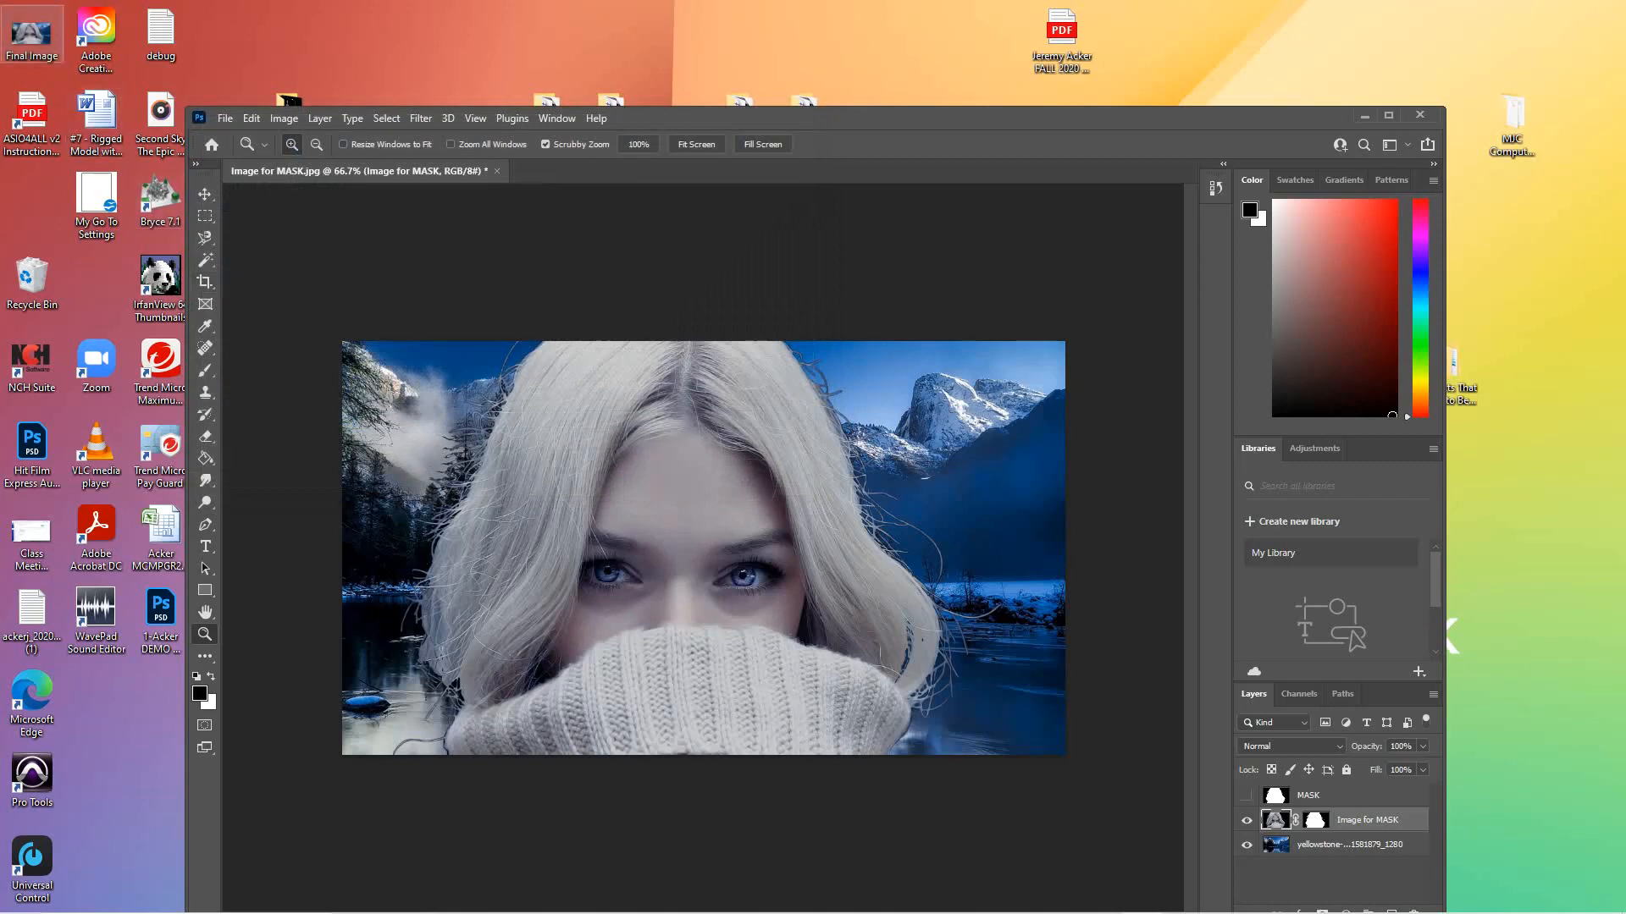
Step: Place the Final Image file from the desktop into the document as the top layer and rasterize it
drag(31, 34, 695, 557)
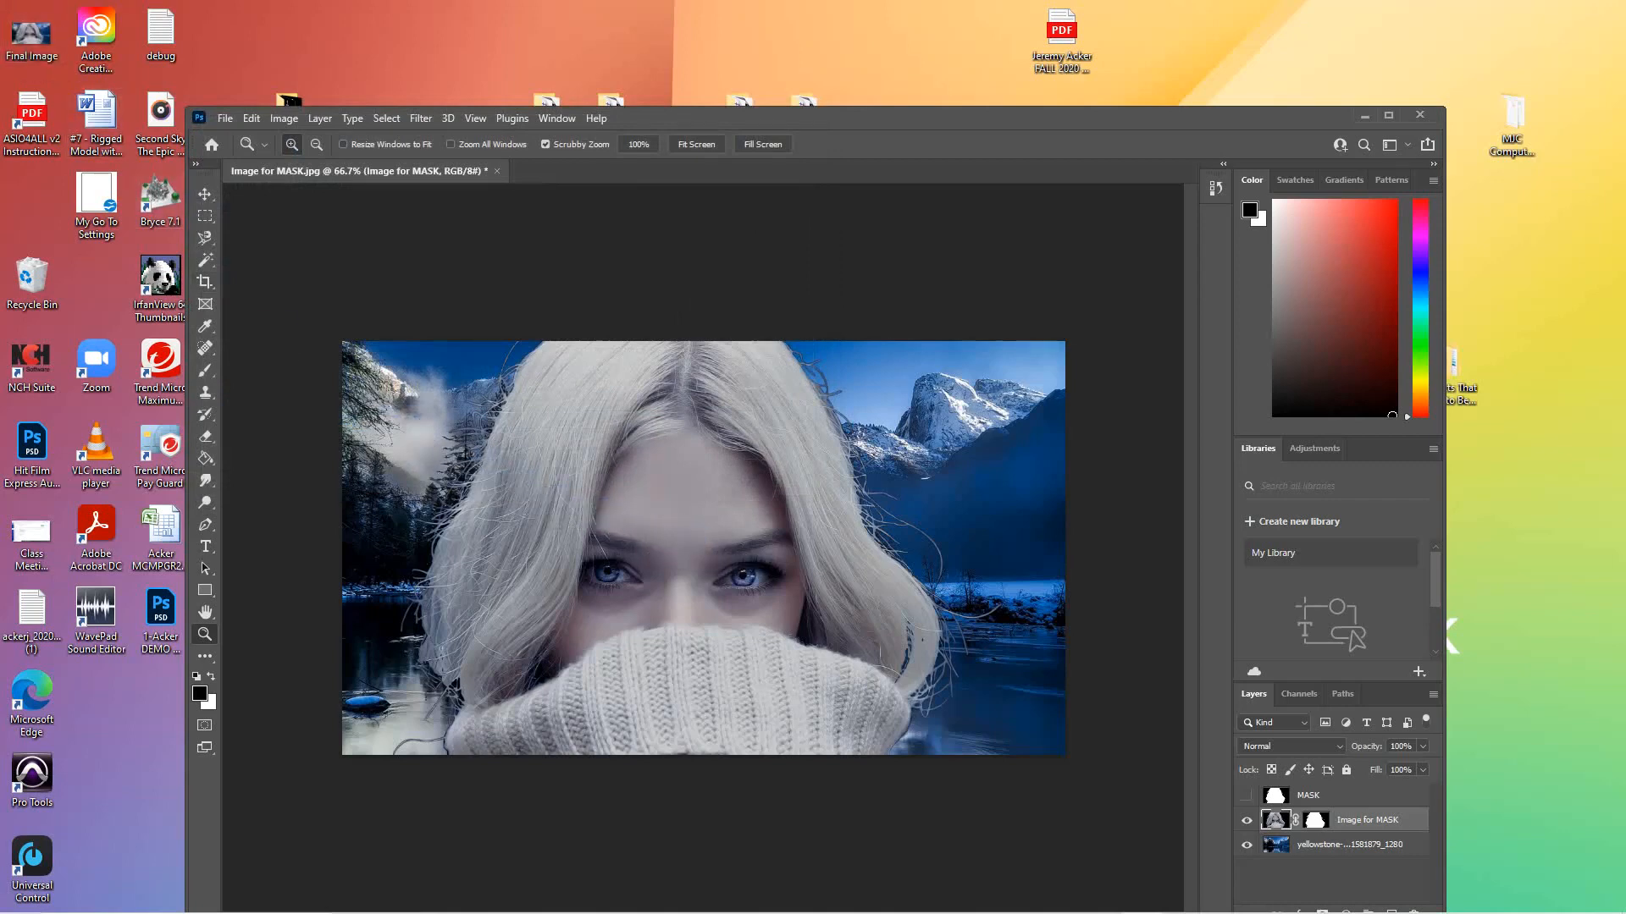
key(Return)
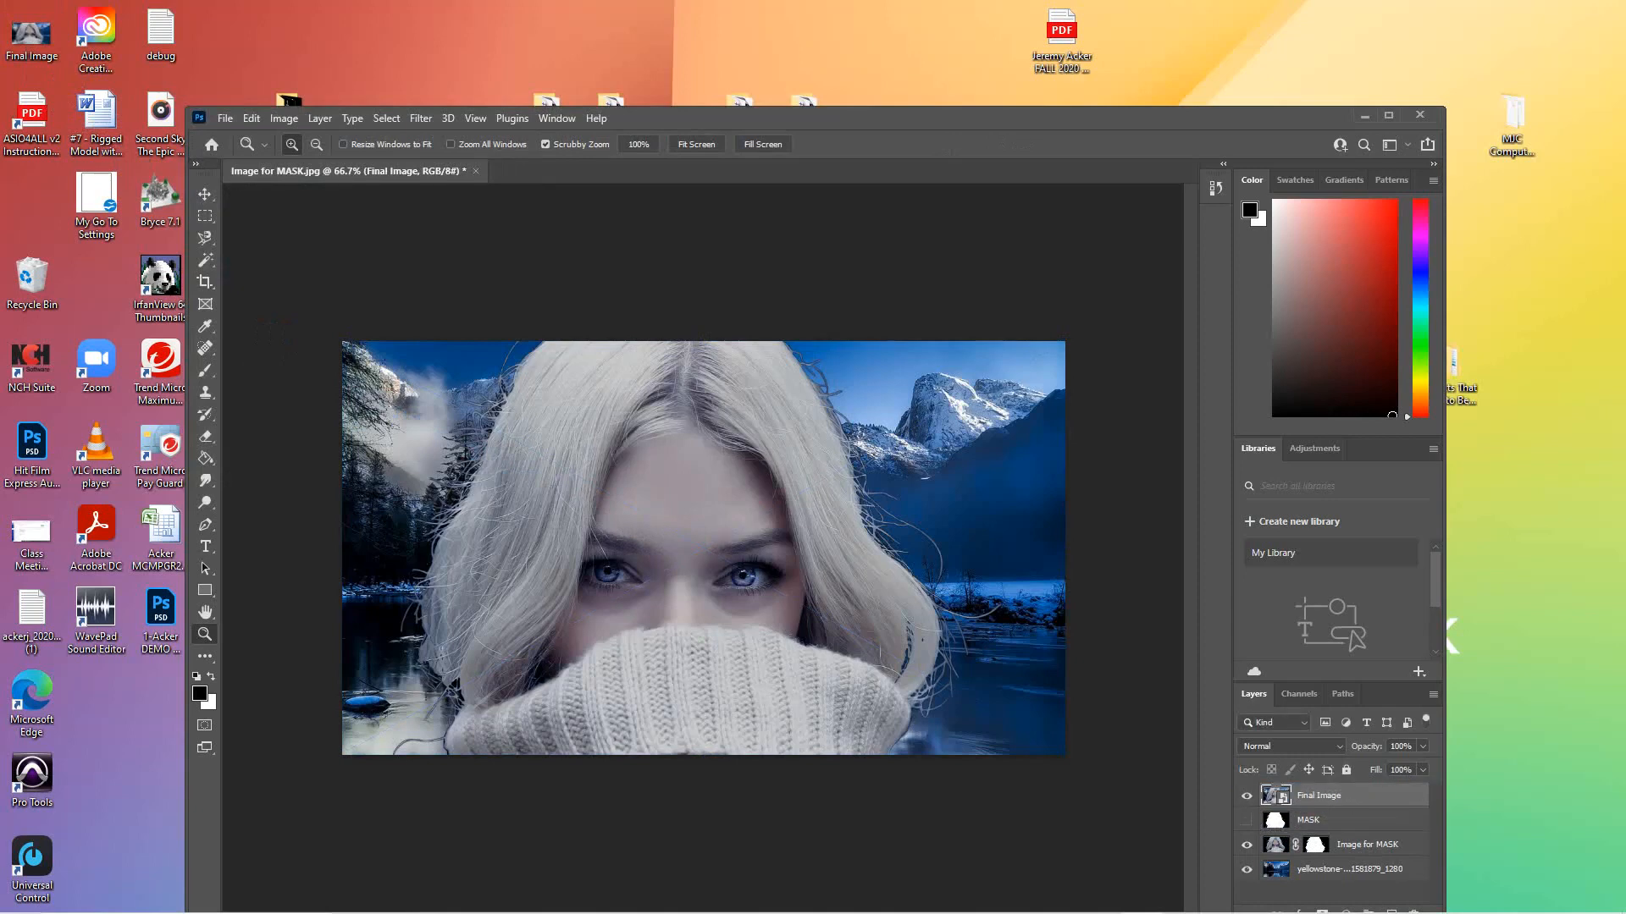
right_click(1318, 795)
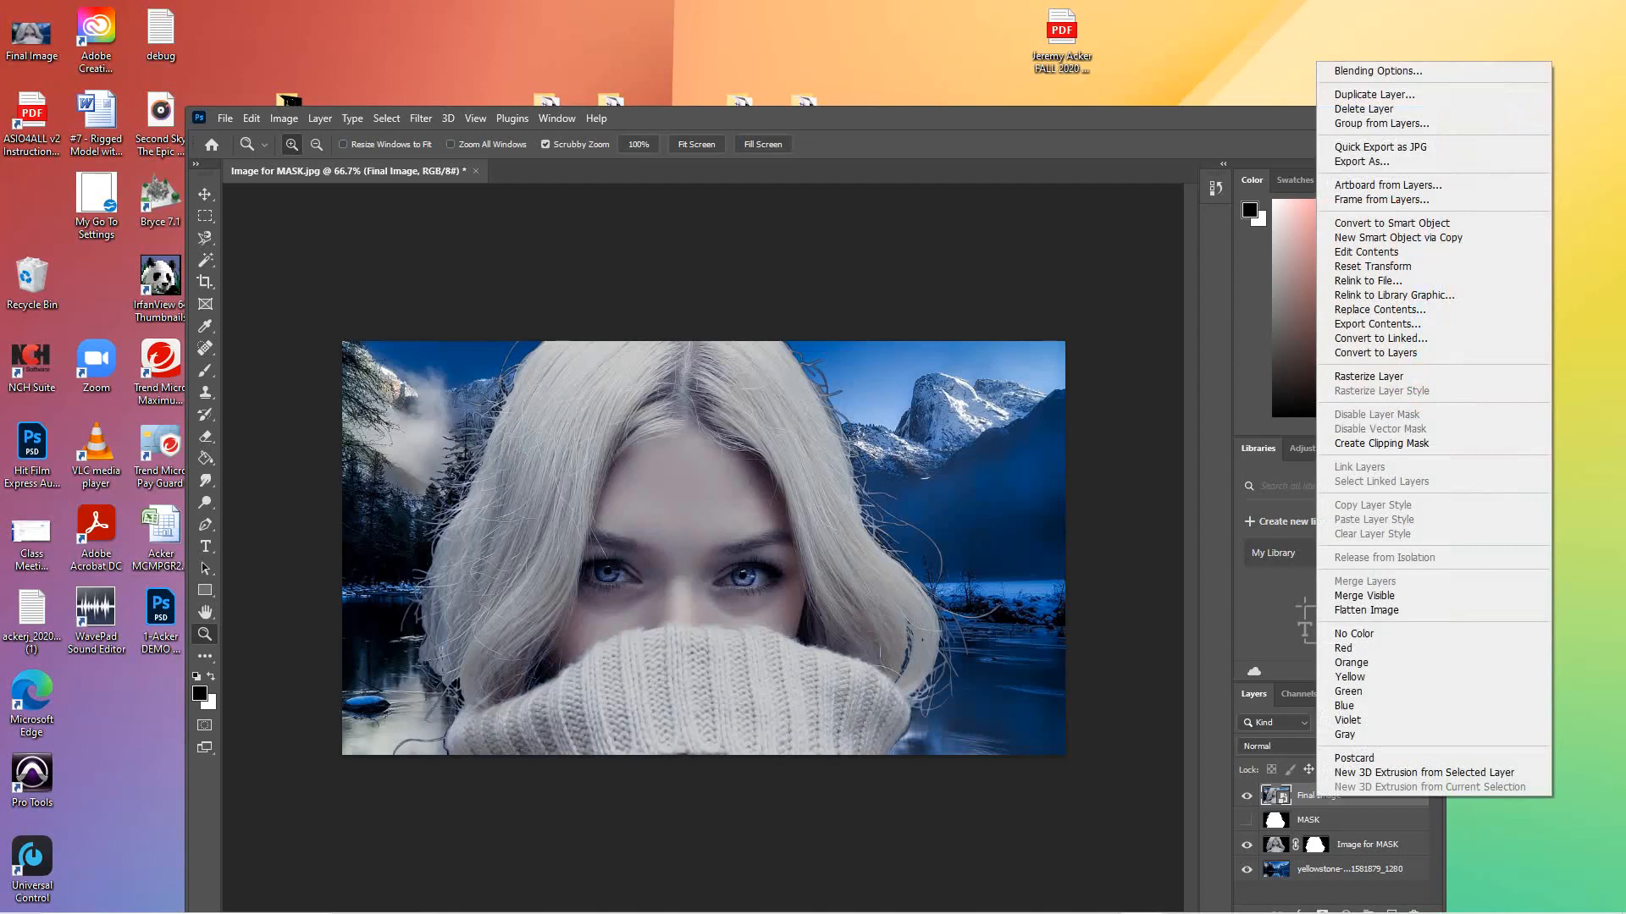
click(1368, 376)
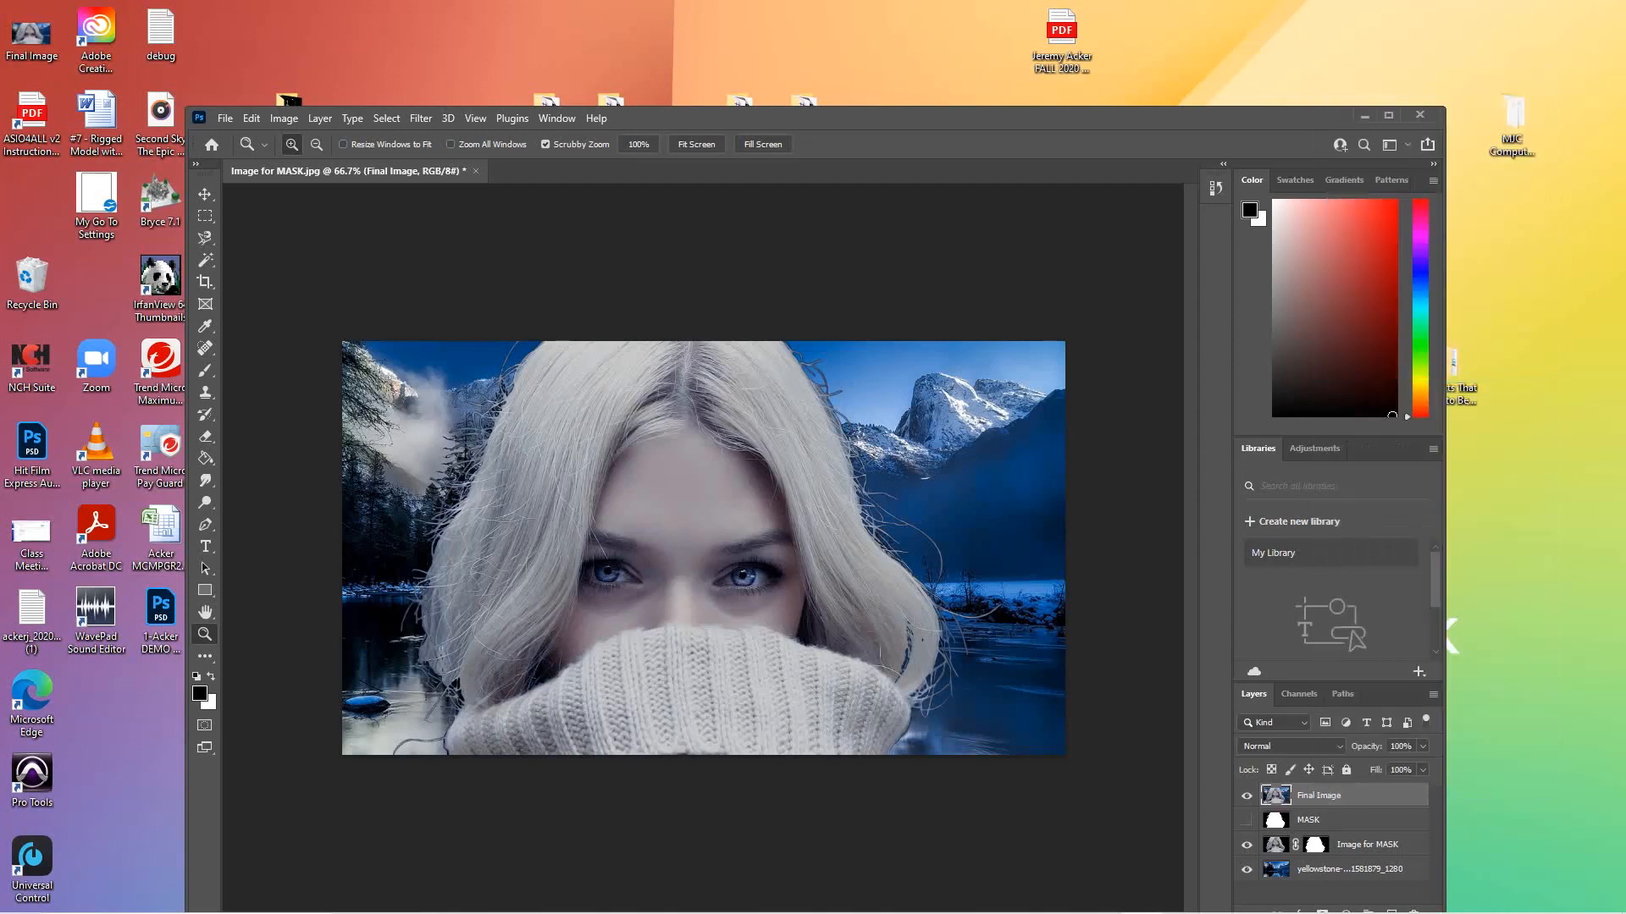
Step: Turn on the MASK layer's visibility and maximize the window with the image at 100%
click(1246, 821)
drag(1177, 118, 1018, 46)
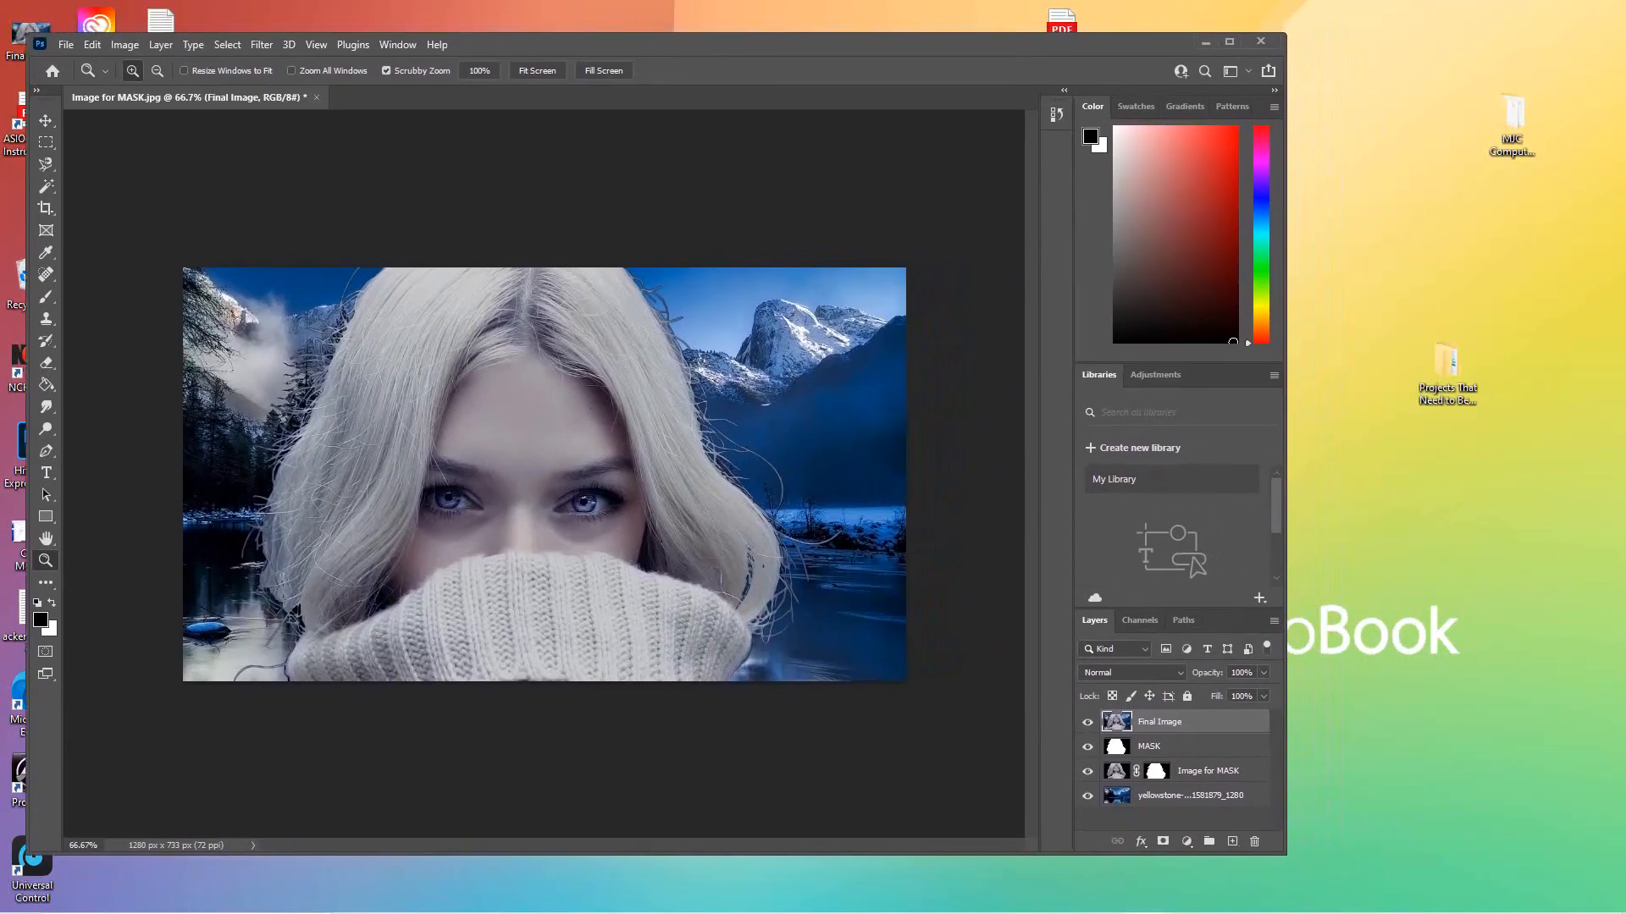
key(ctrl+1)
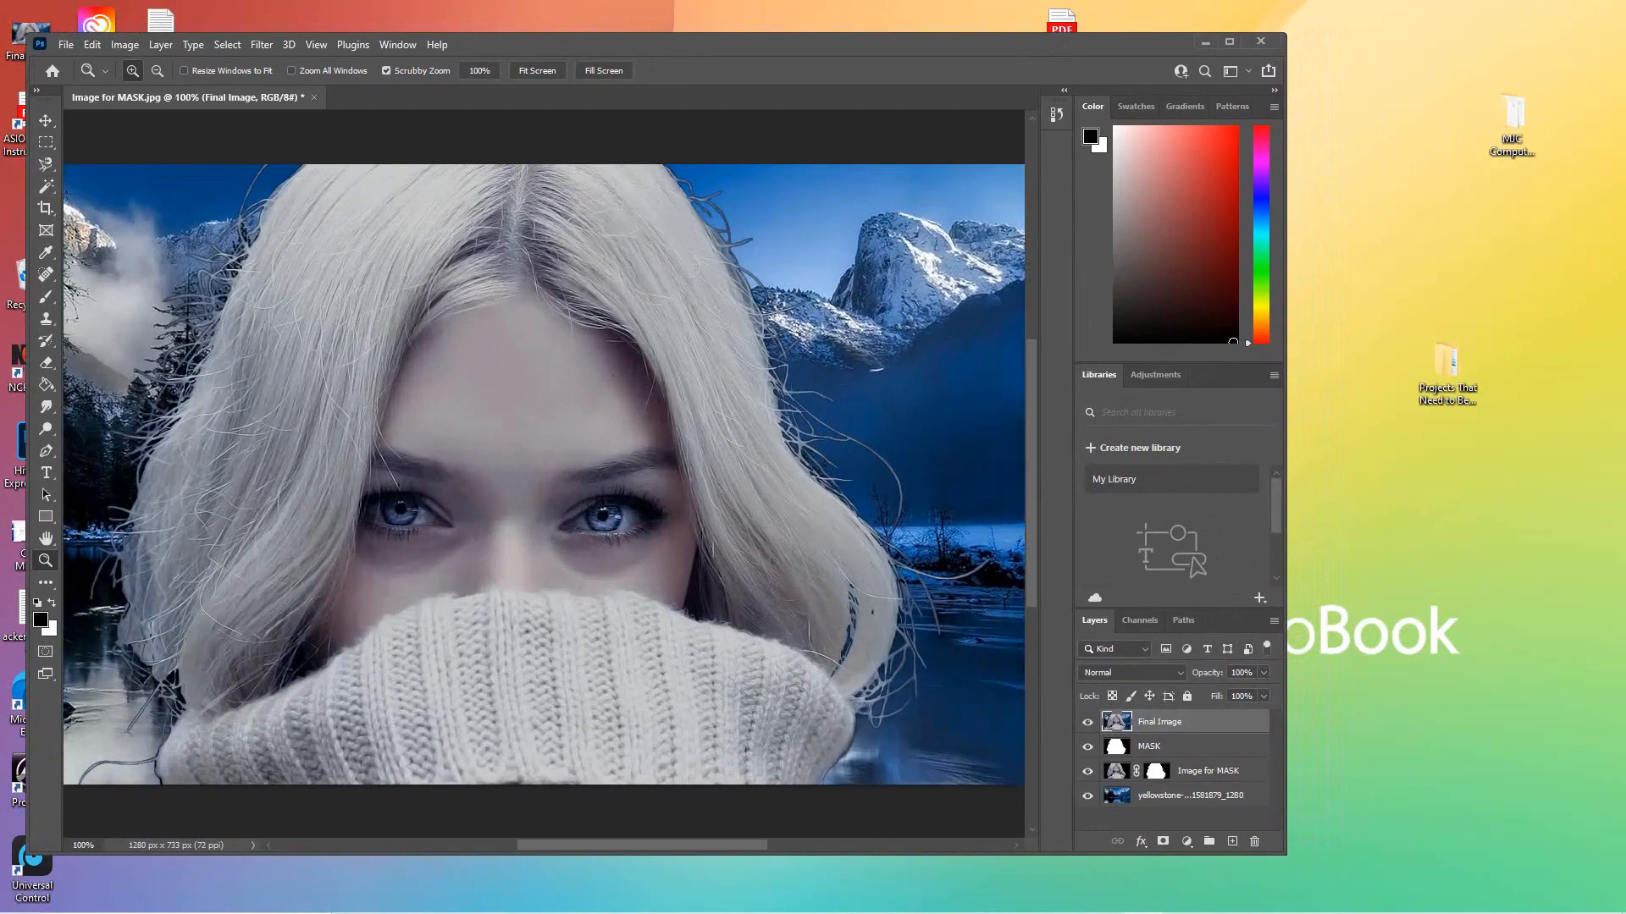
drag(1285, 855, 1431, 913)
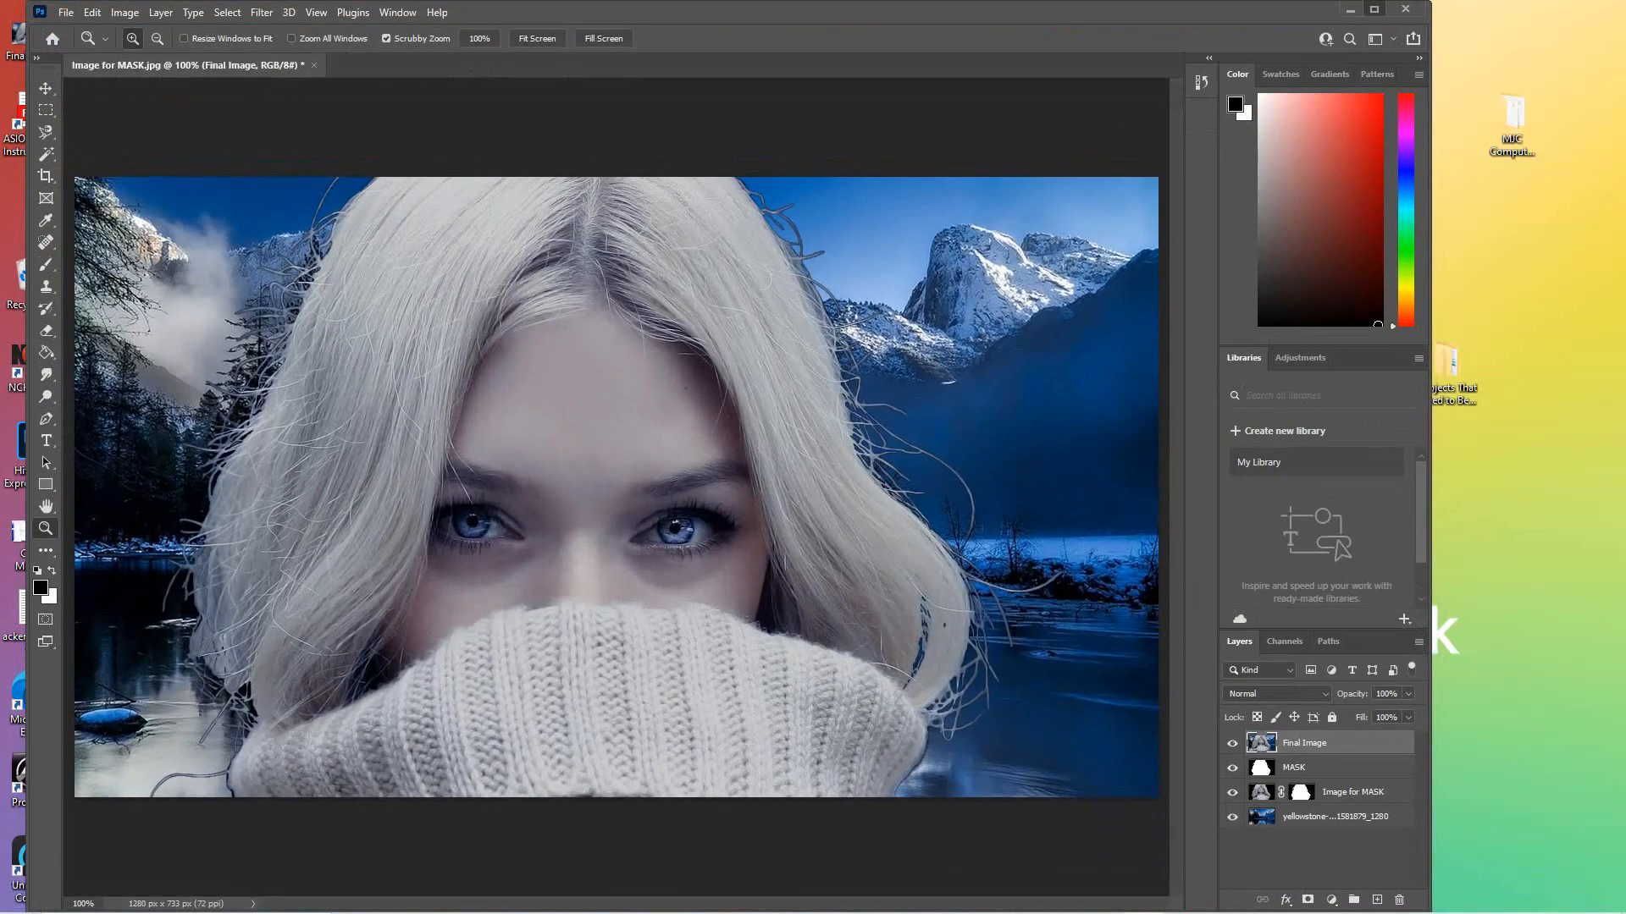
click(1374, 9)
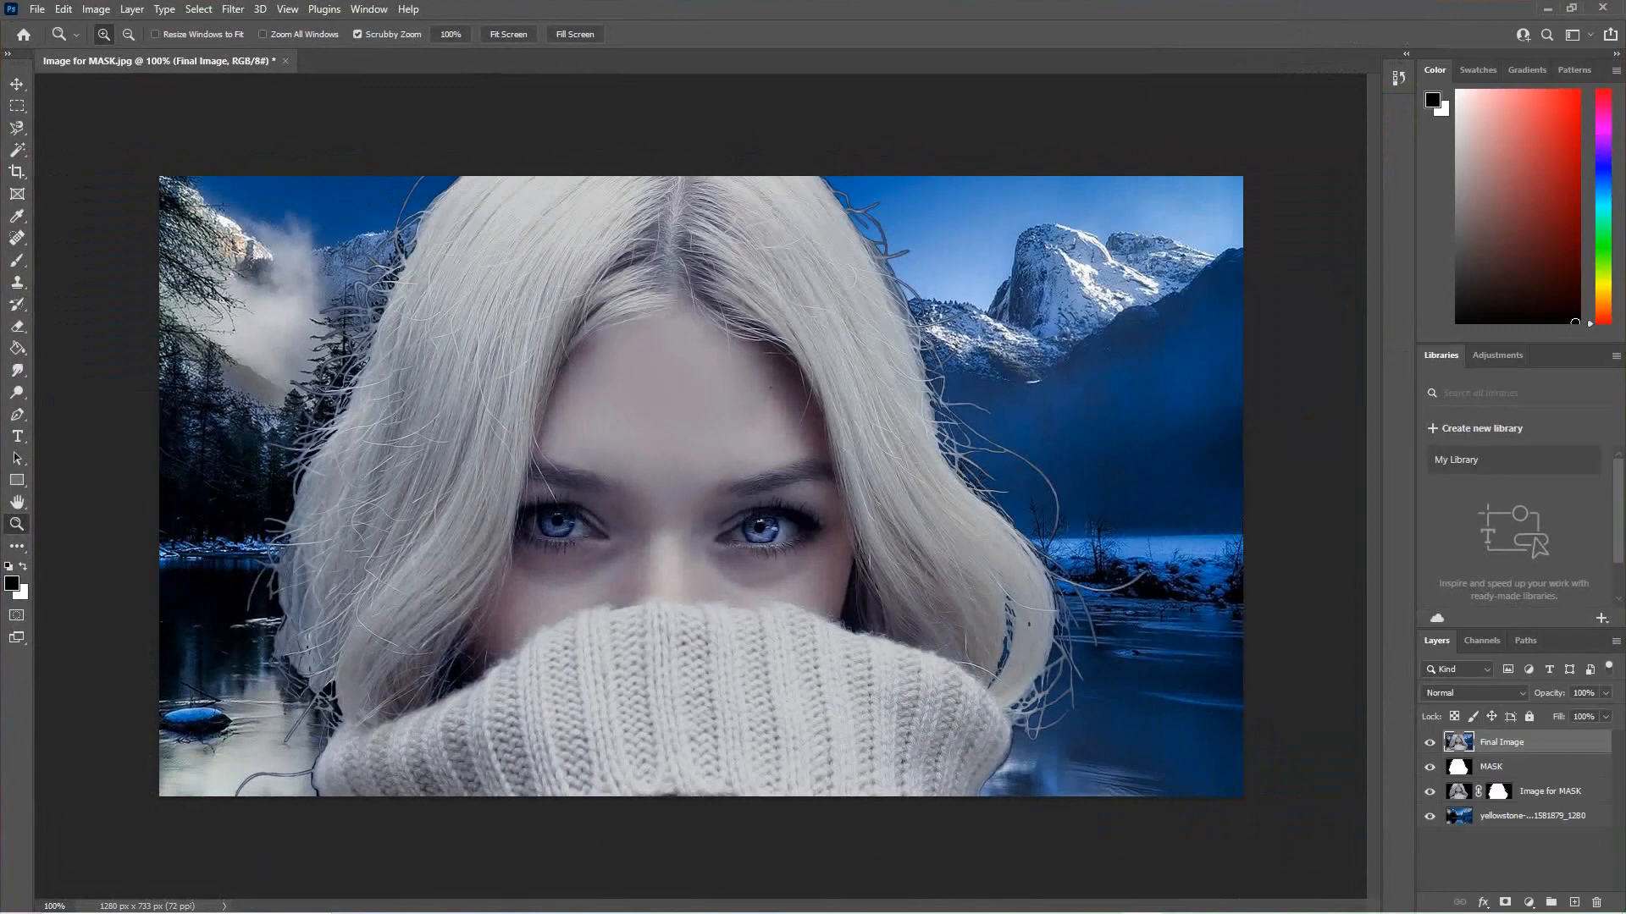
Step: Review the MASK layer, the Image for MASK layer with its layer mask, and the yellowstone background layer
click(1524, 766)
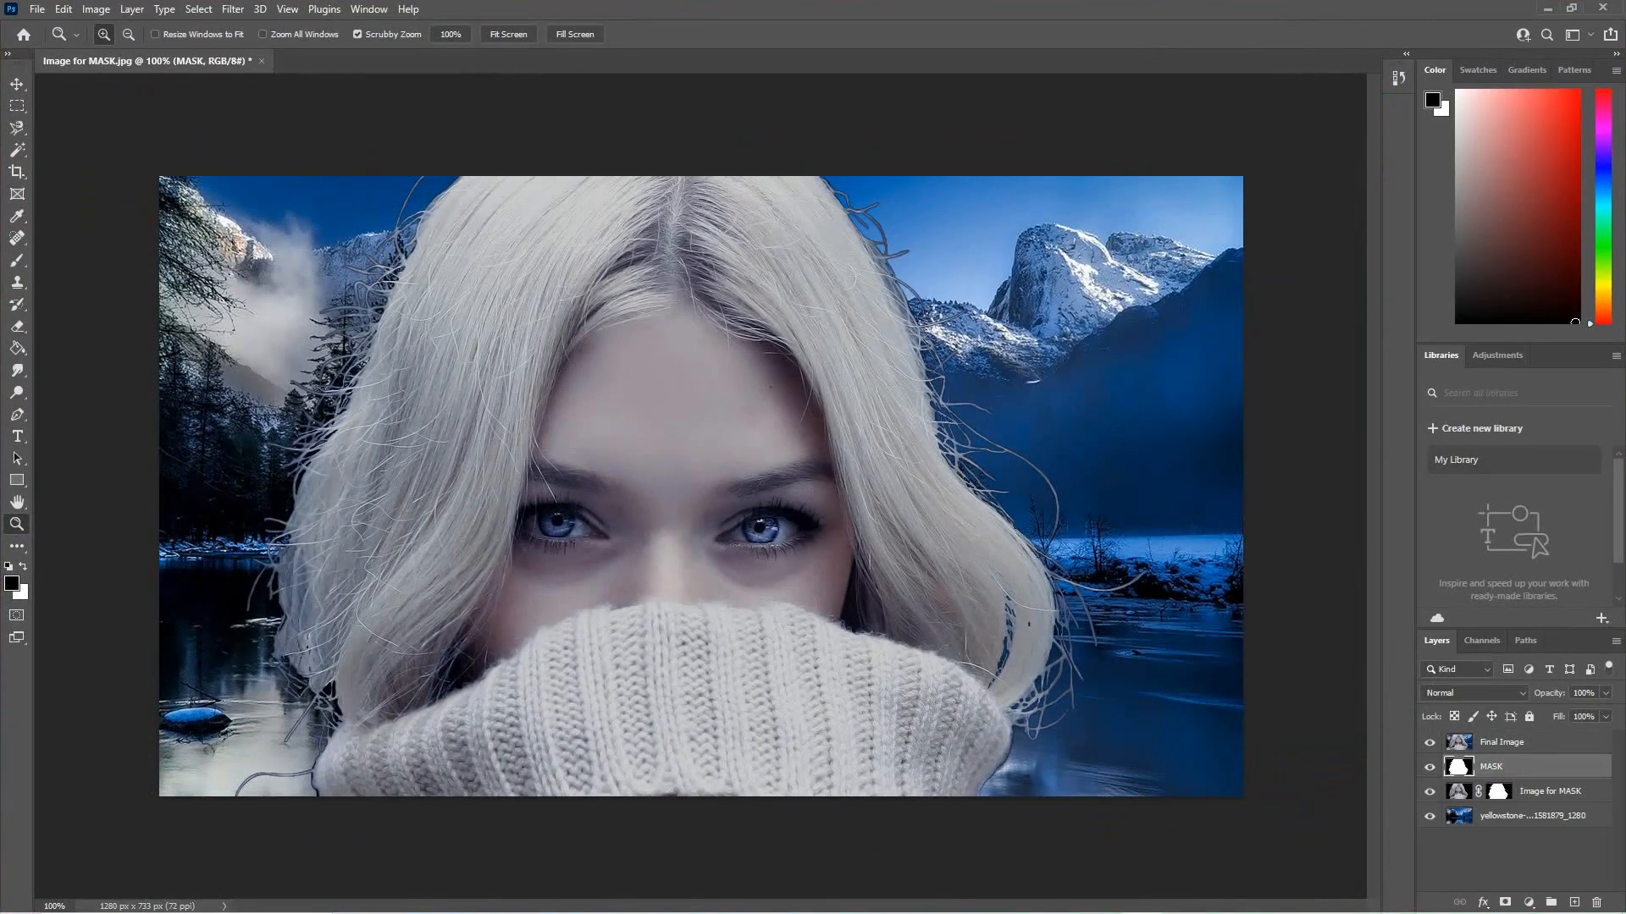
click(1549, 792)
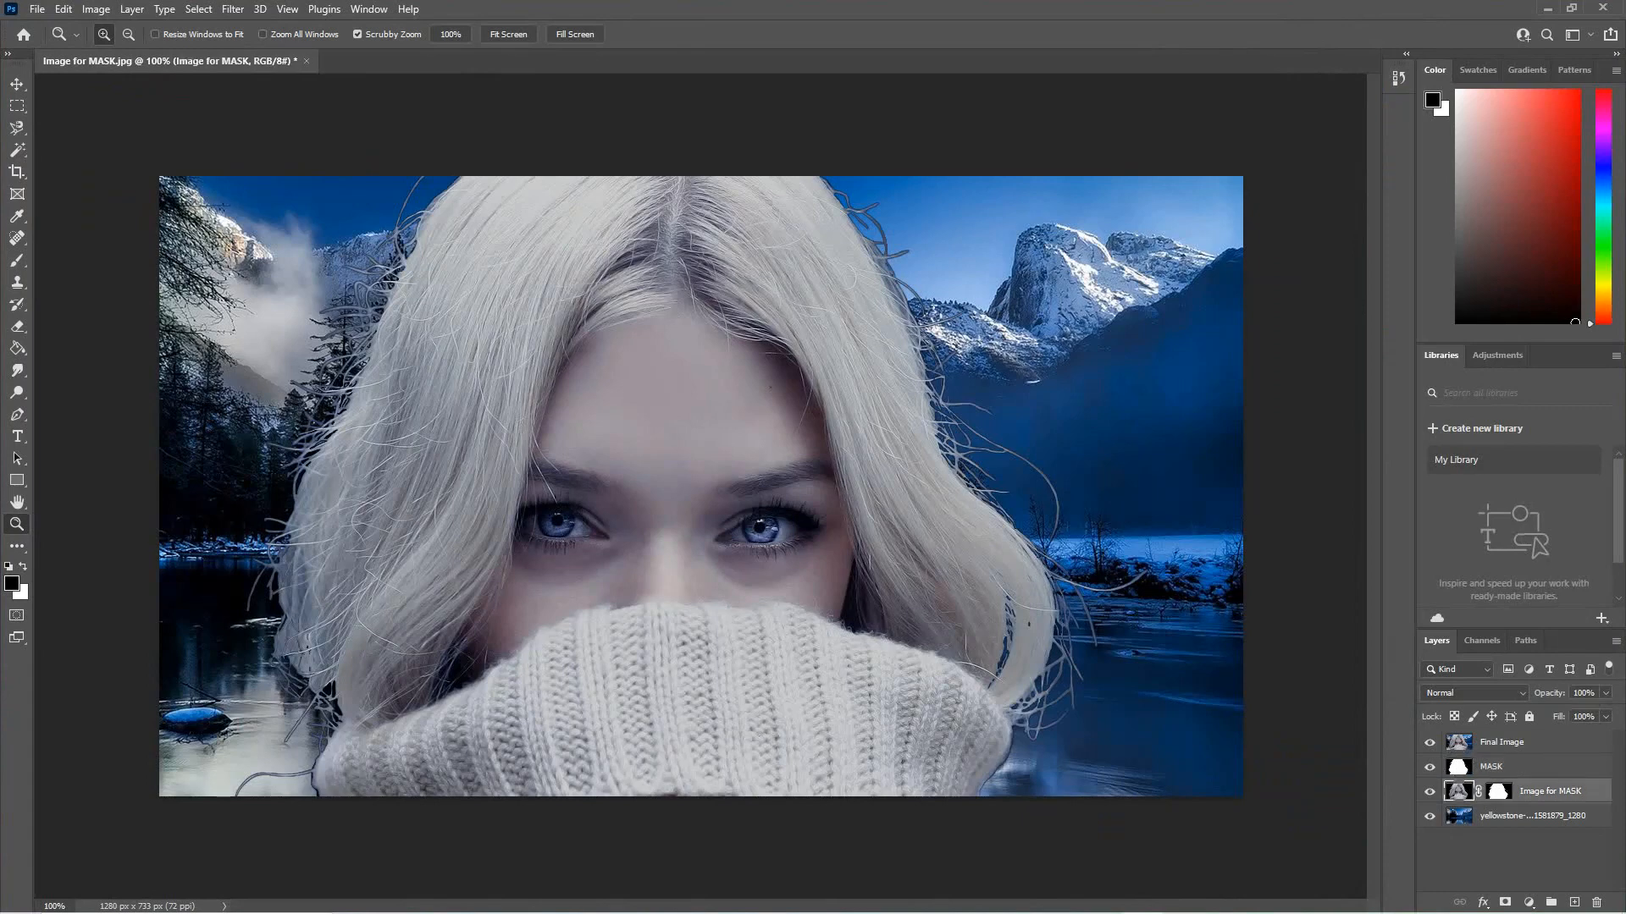
click(1498, 792)
click(1430, 791)
click(1429, 792)
click(1499, 792)
click(1532, 816)
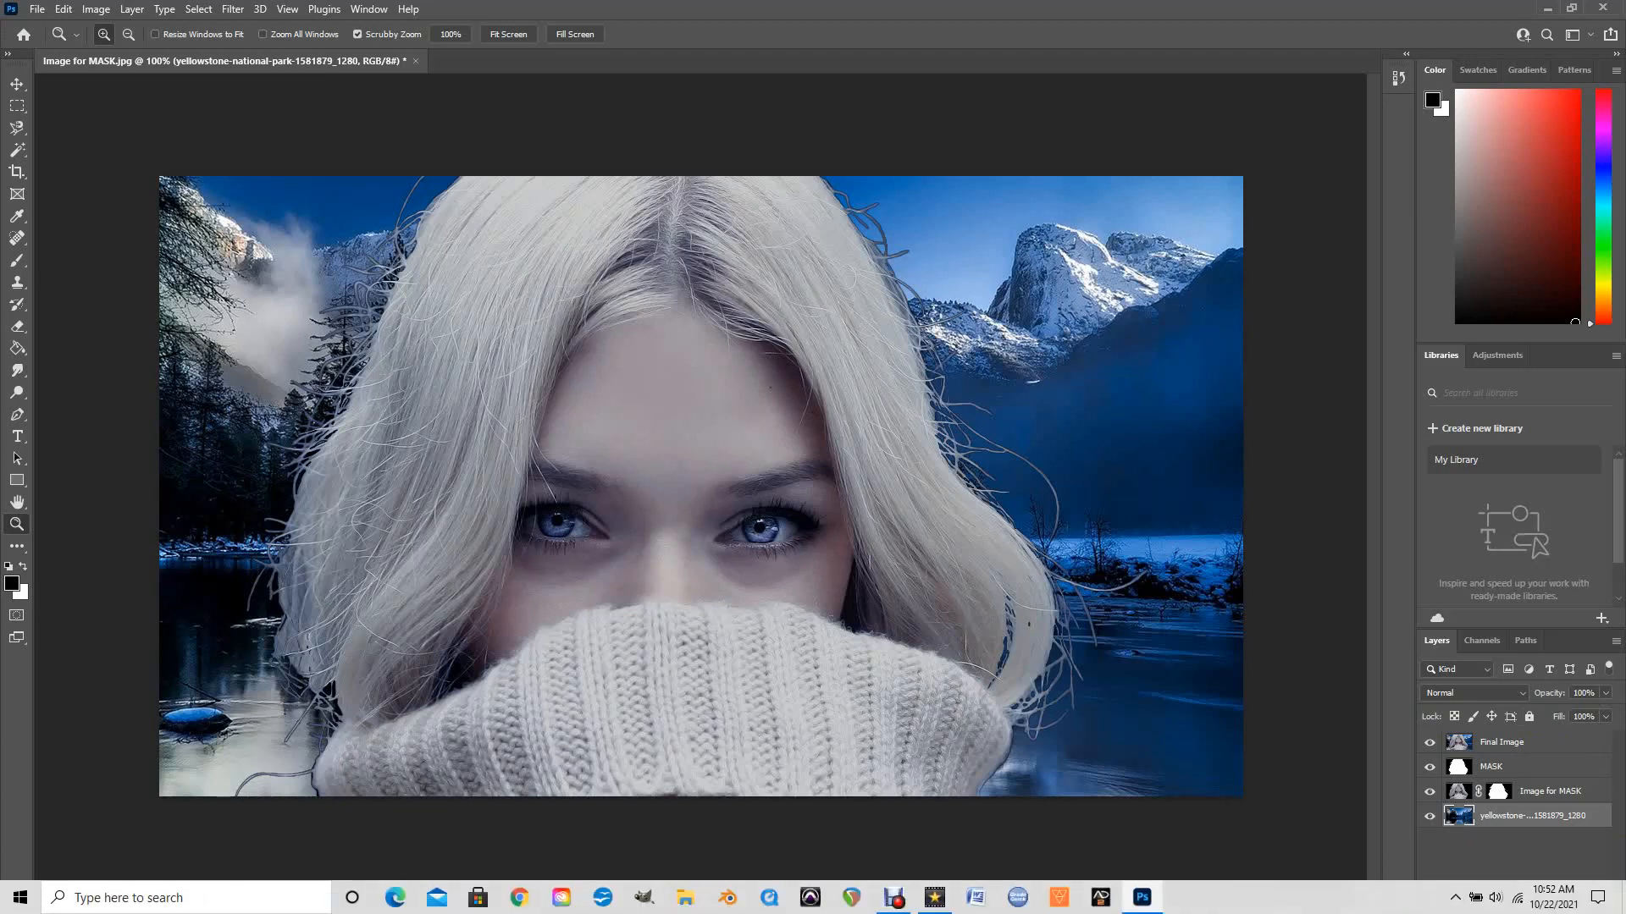
Step: Save the layered document on the computer as a PSD named 9 plus the student's surname in the #9 - Layer Masking folder, with Maximize Compatibility
click(37, 9)
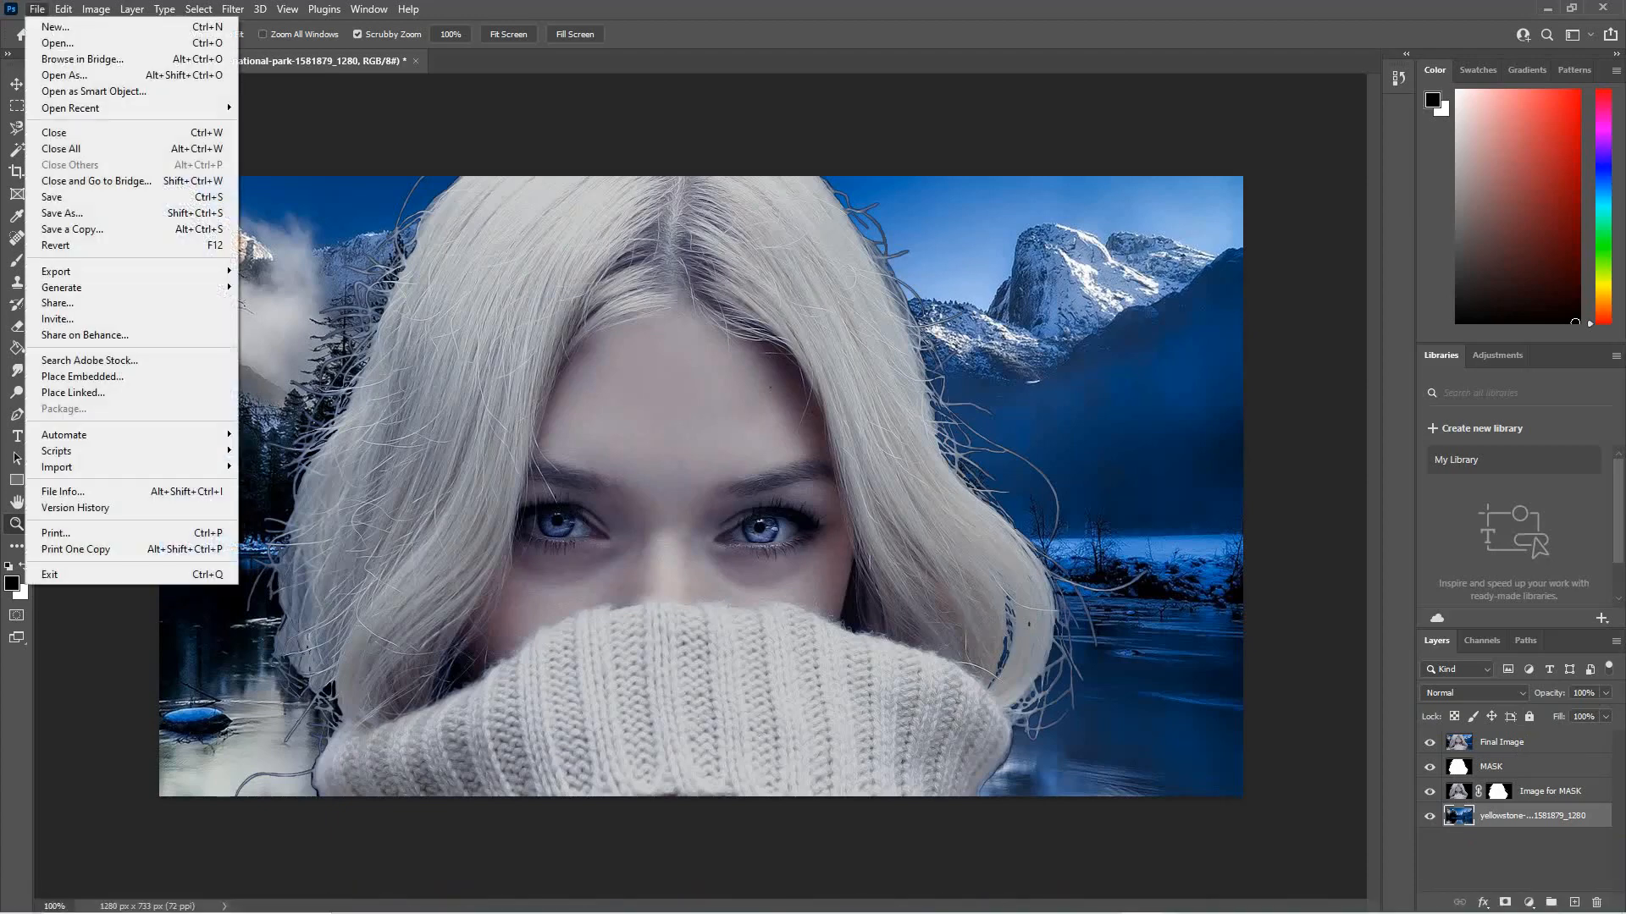
click(52, 197)
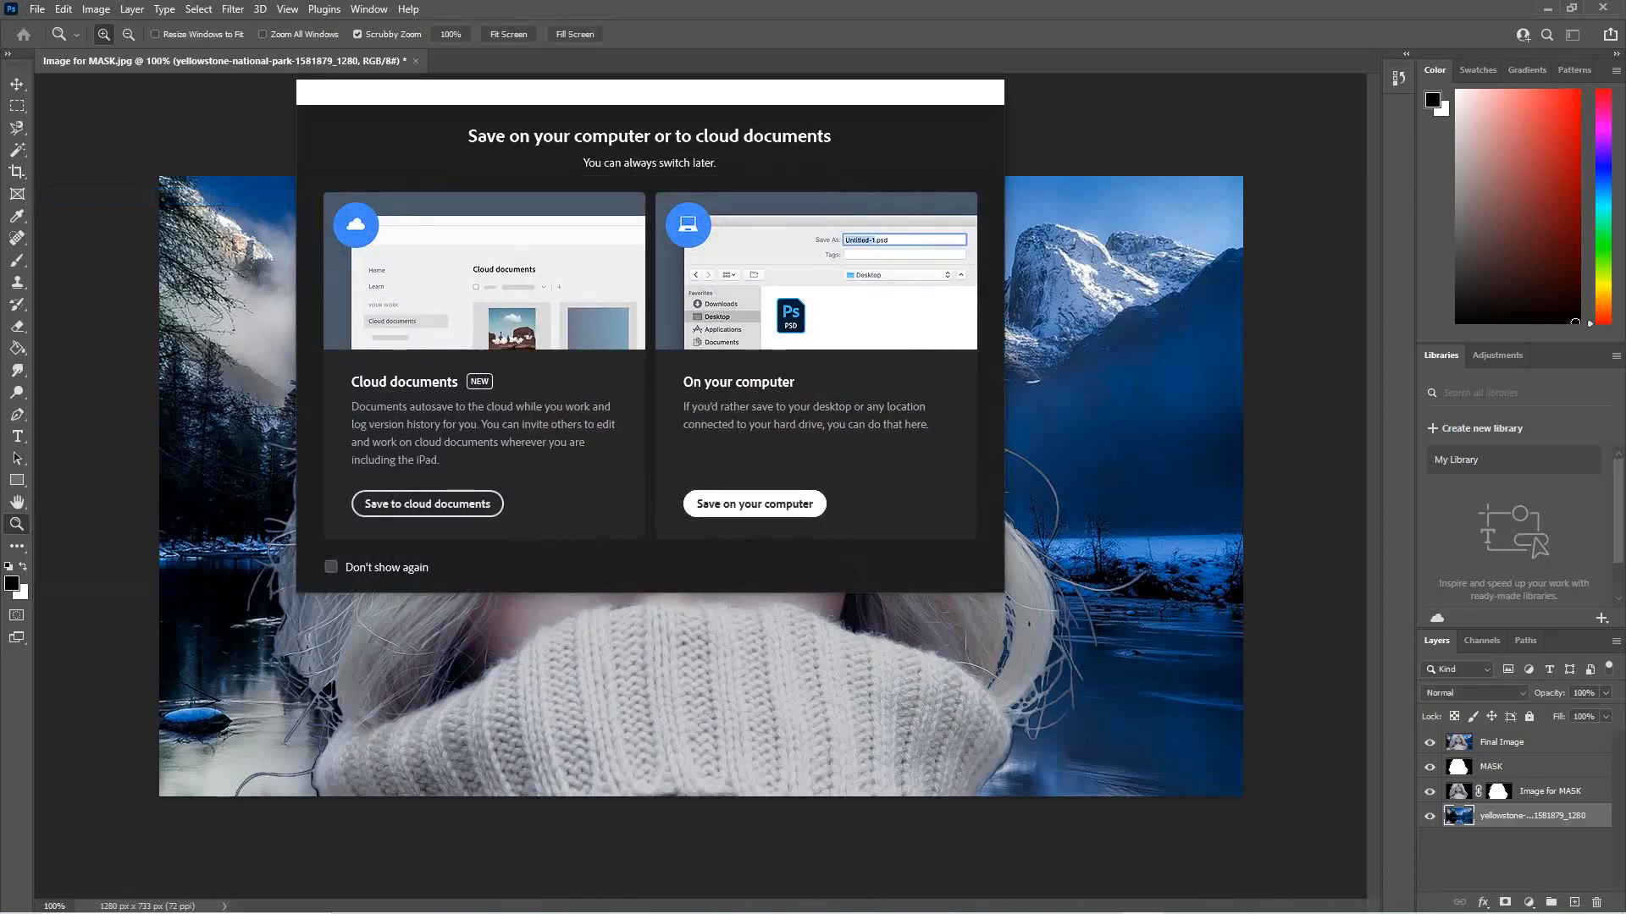
click(755, 503)
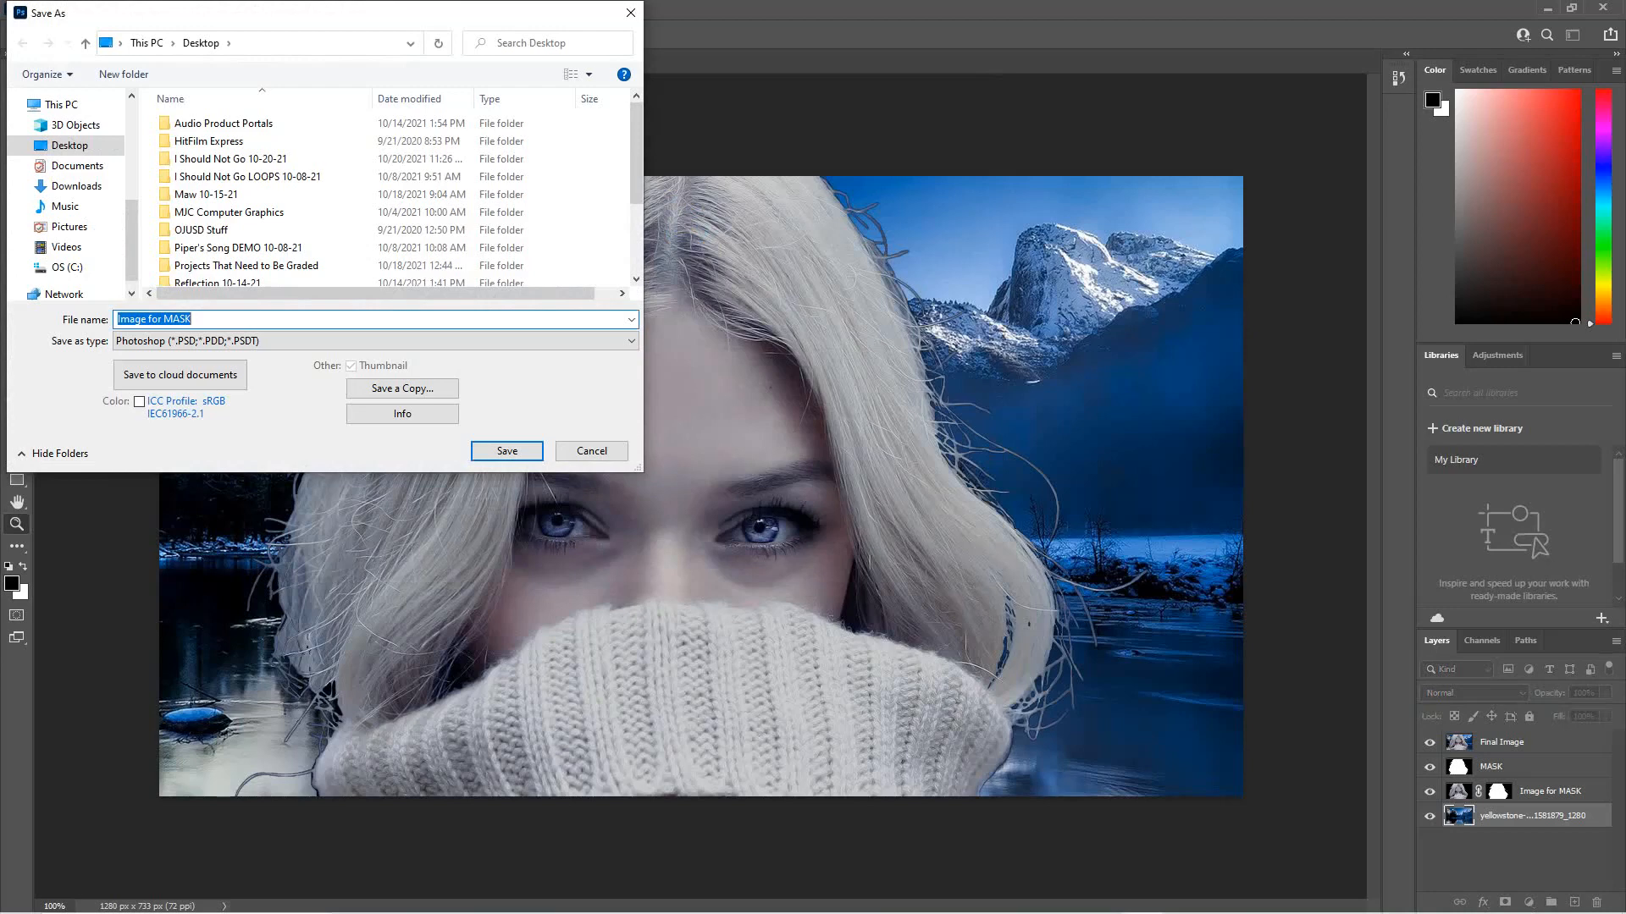
text(9-Acker)
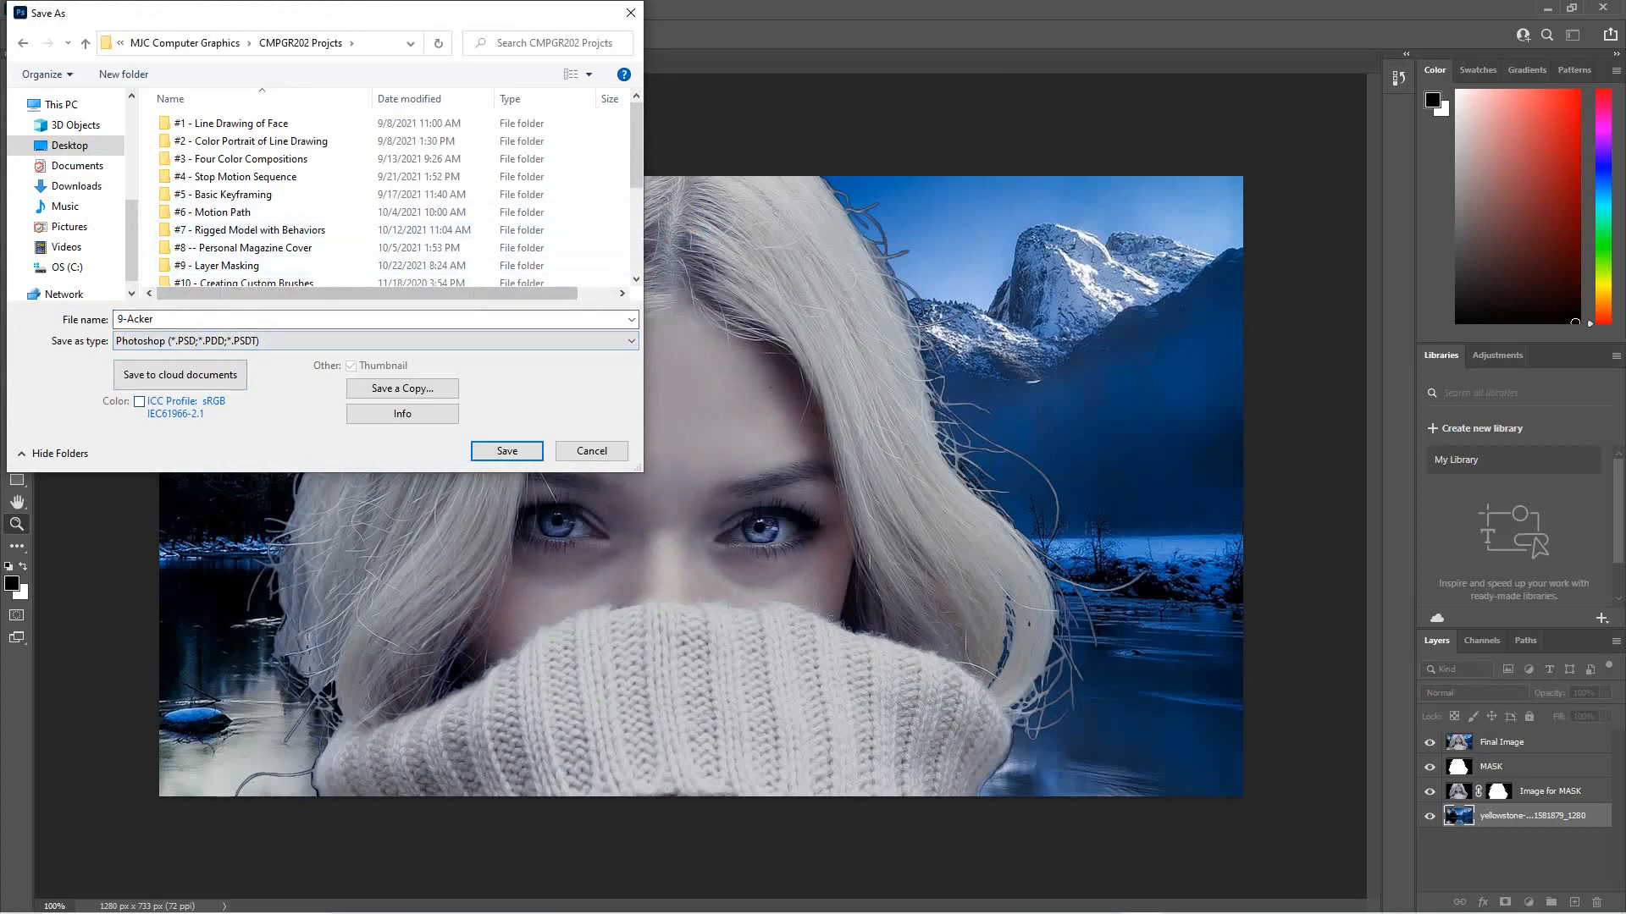
double_click(226, 265)
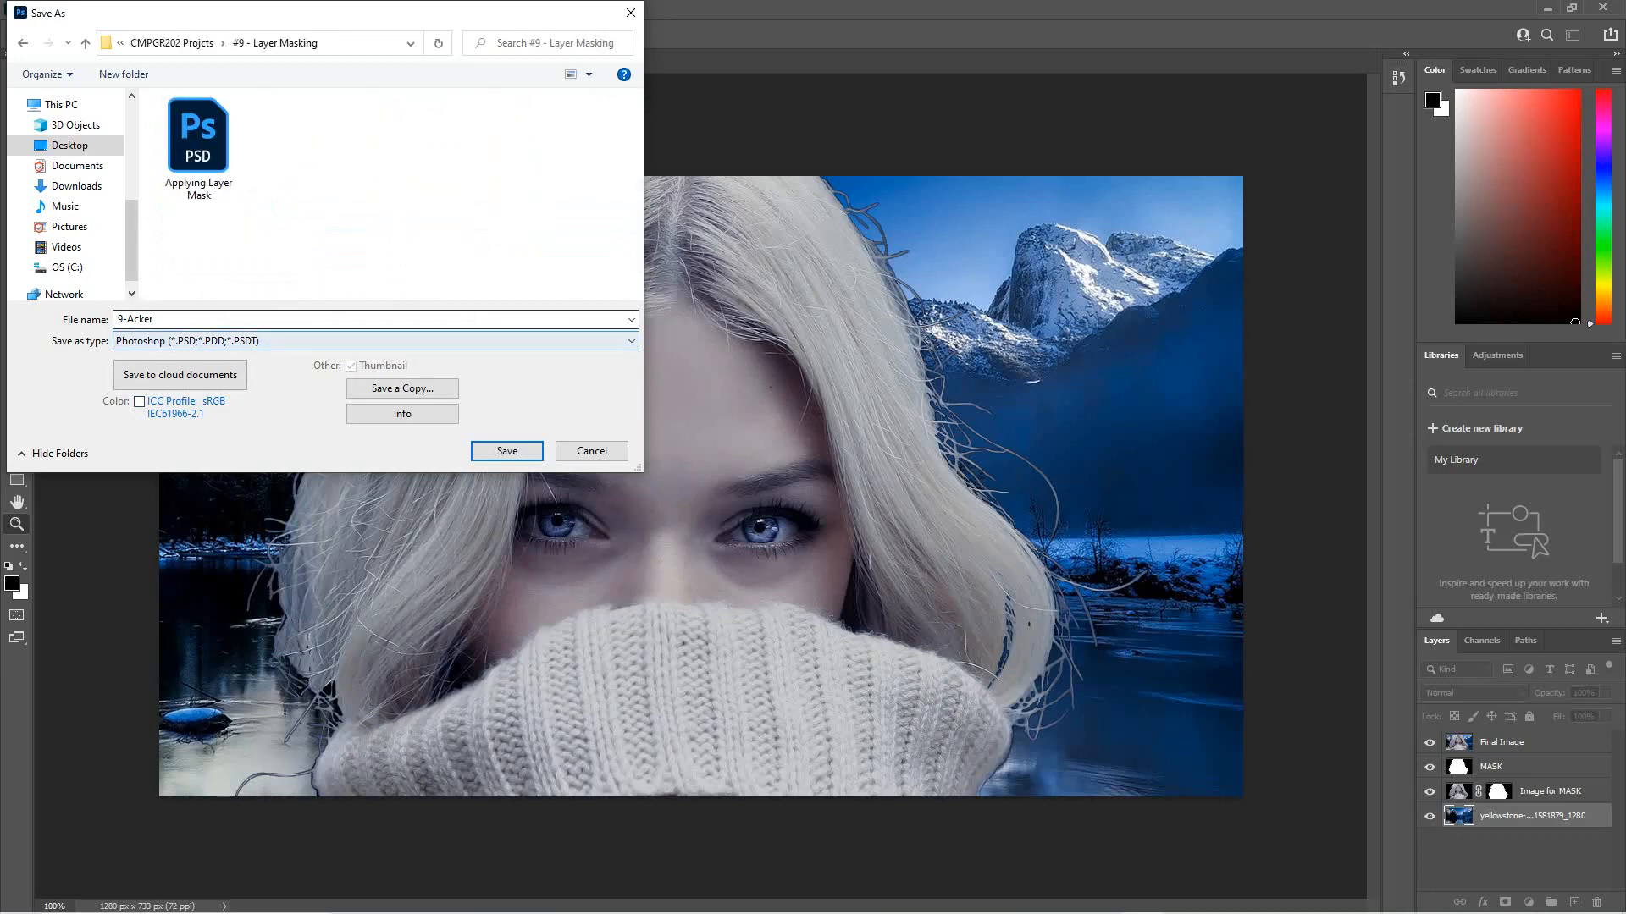
click(506, 450)
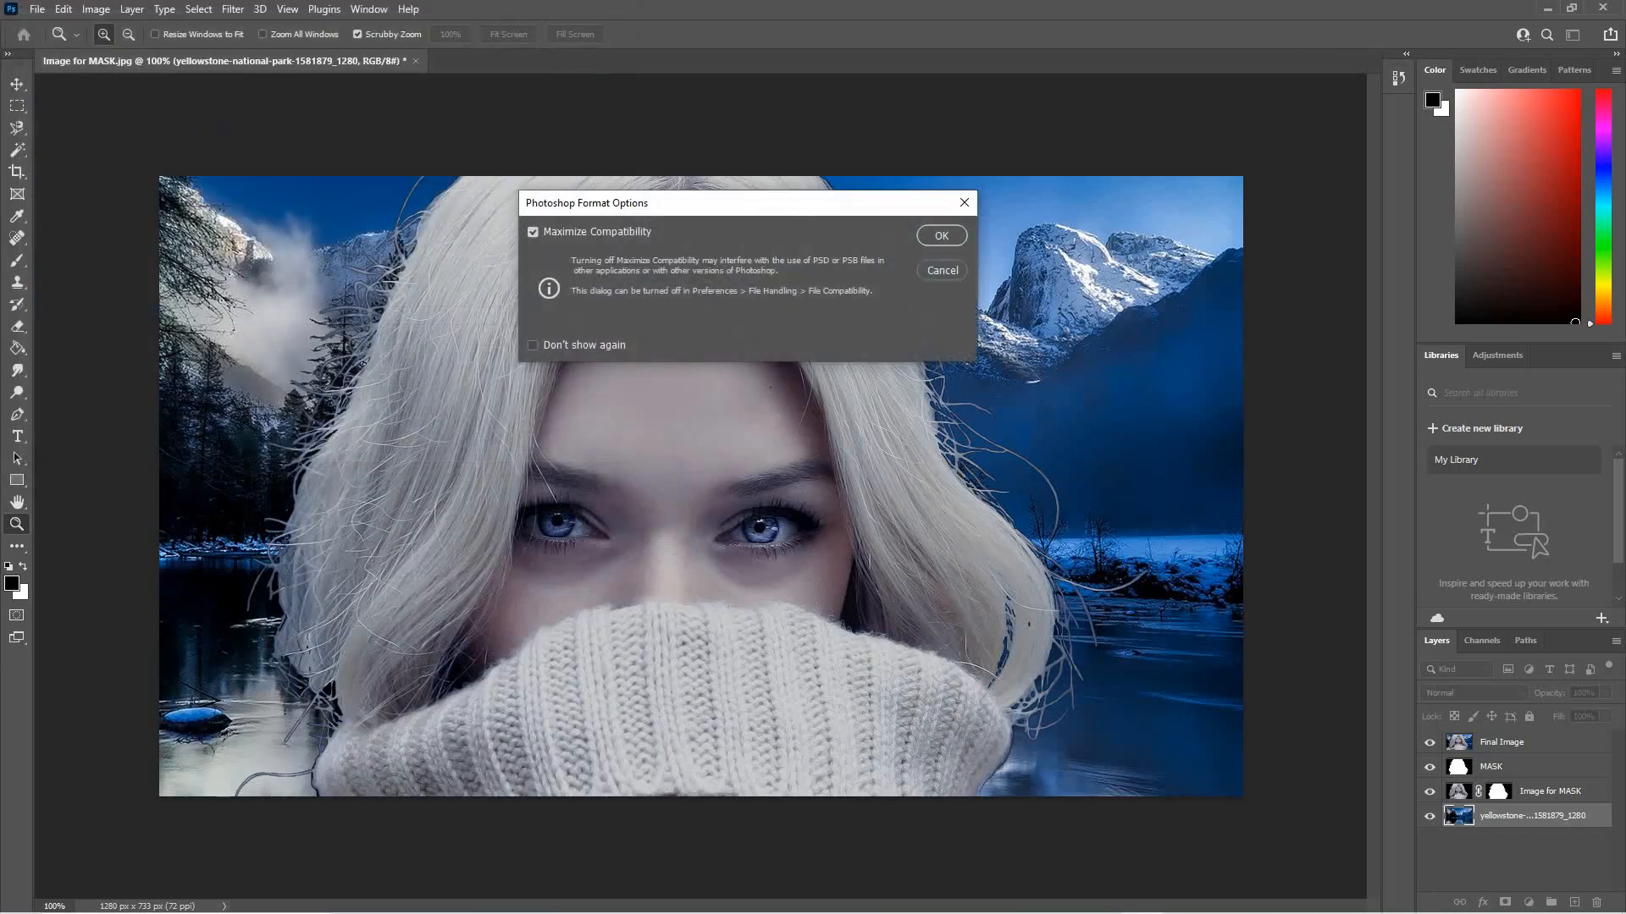
key(Return)
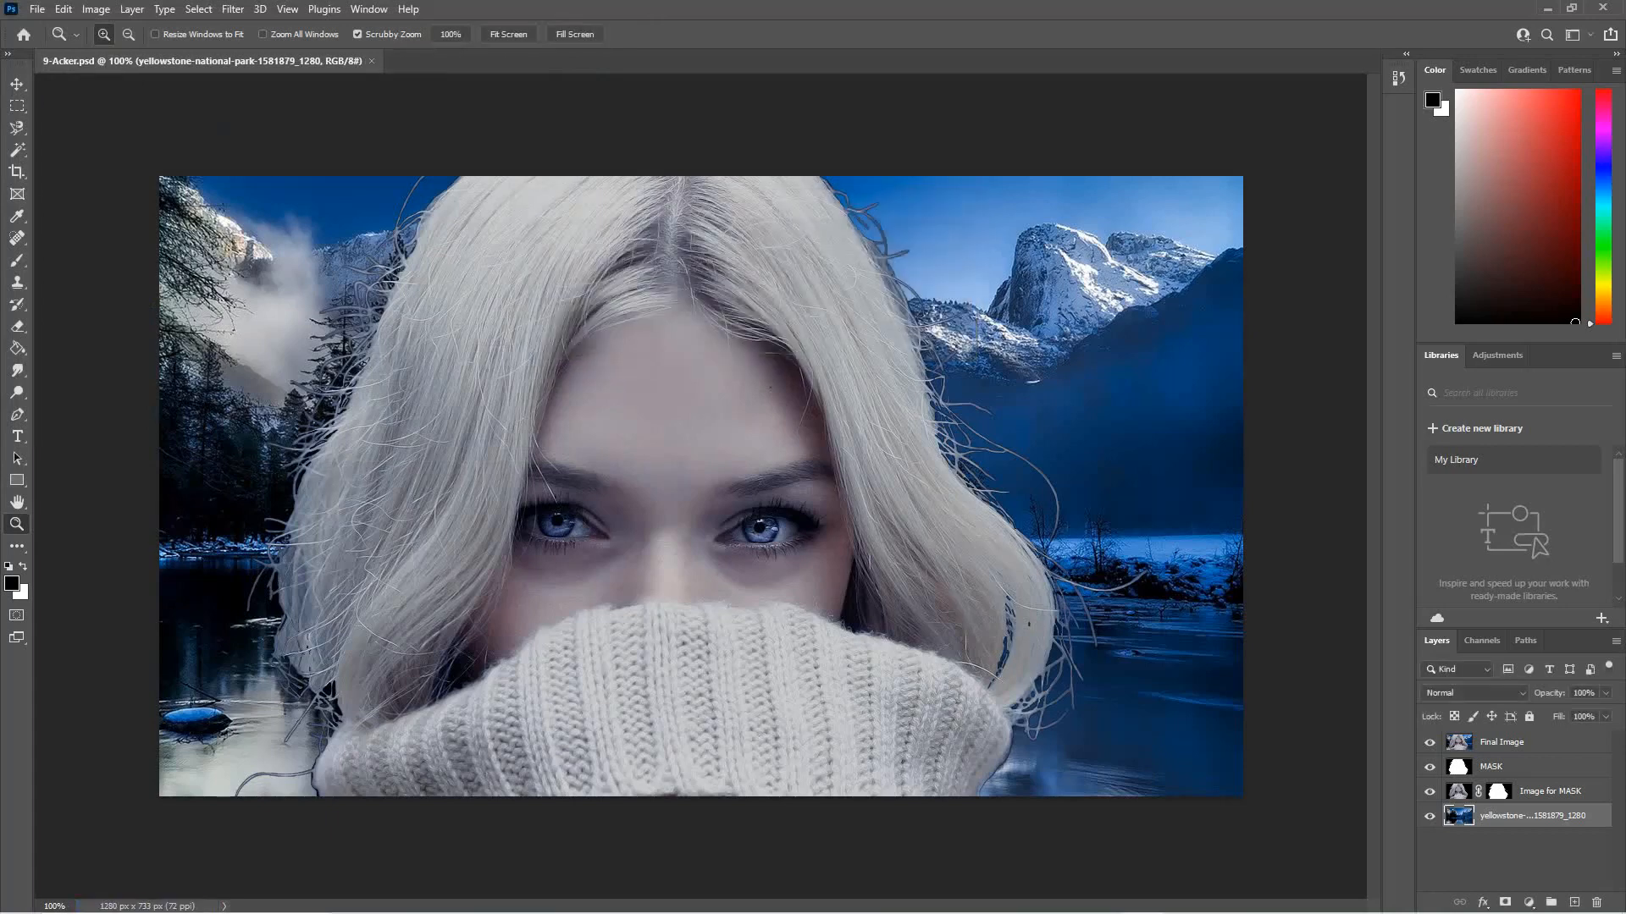